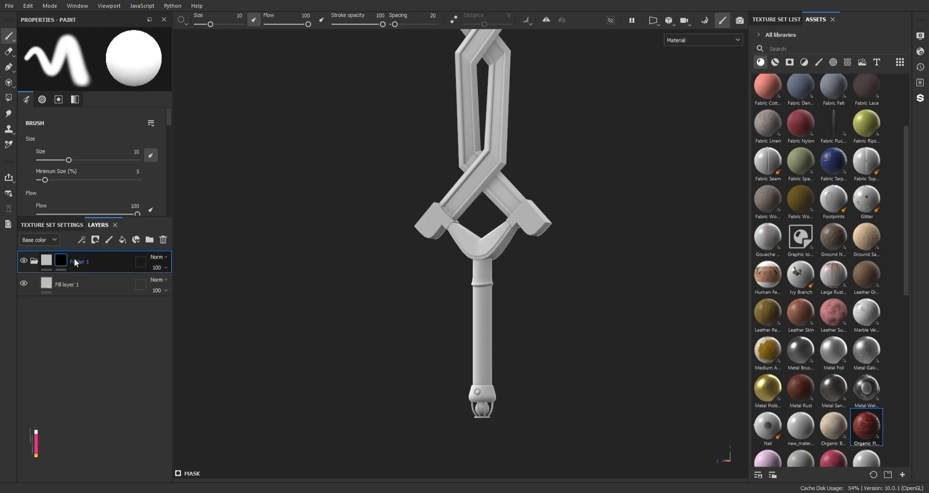
# Step: Mask Folder 1 to the sword's handle with polygon fill and set Fill layer 1's base color to dark green
pyautogui.press('4')
pyautogui.click(58, 298)
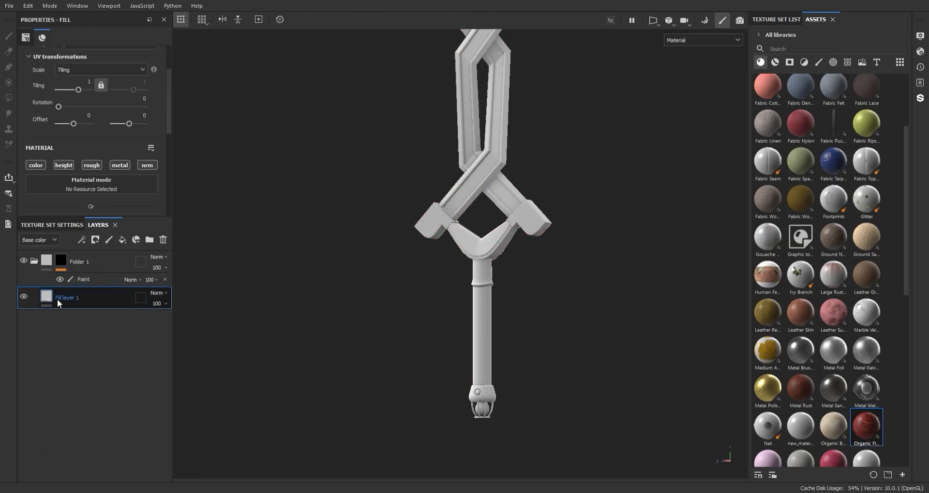
pyautogui.scroll(-3, 89, 164)
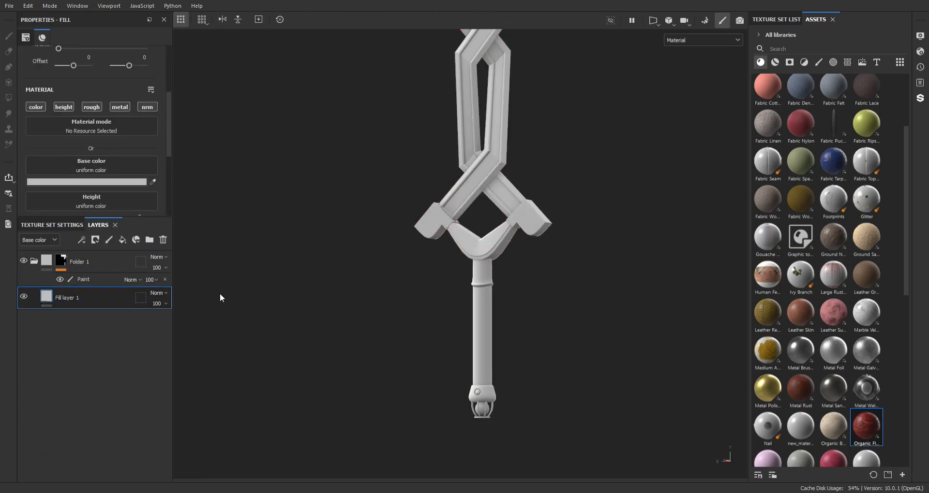
pyautogui.moveTo(172, 391); pyautogui.dragTo(123, 395)
pyautogui.scroll(3, 467, 358)
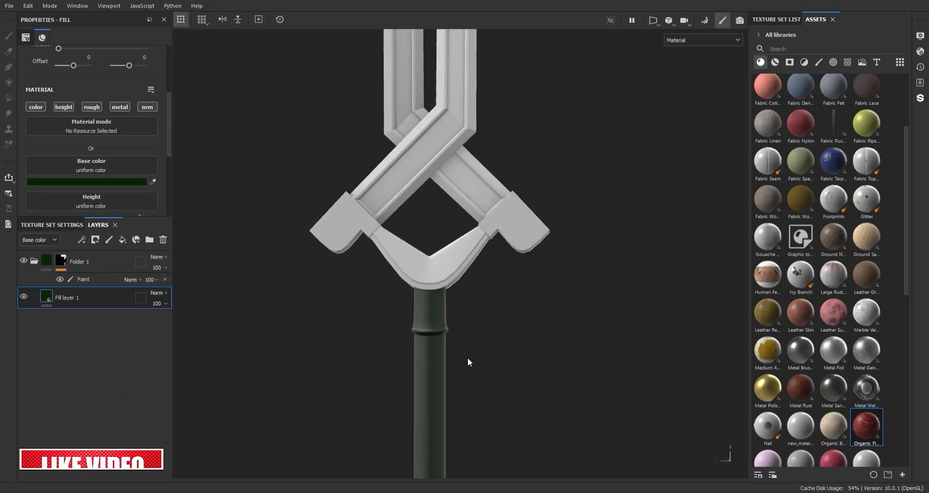
# Step: Set Fill layer 1's roughness to 0.225 and its metallic value to 0.6125
pyautogui.scroll(-3, 467, 358)
pyautogui.scroll(-2, 107, 186)
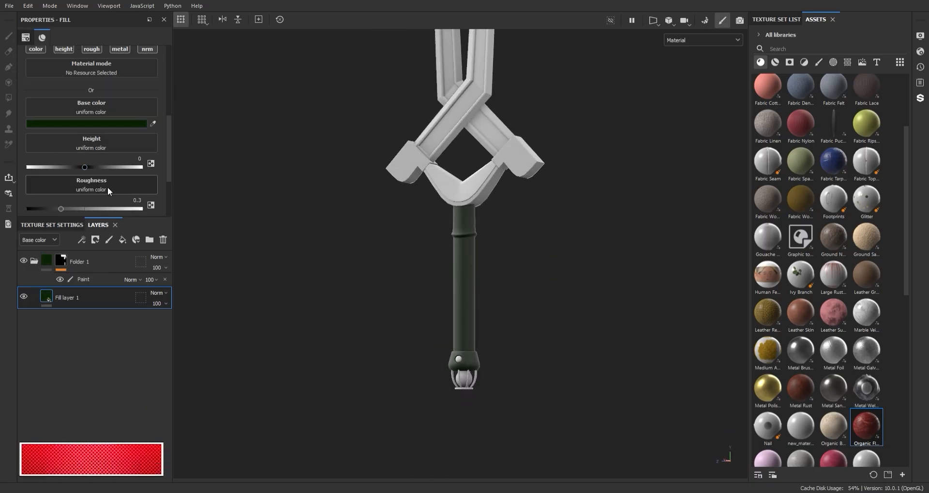
pyautogui.scroll(1, 126, 80)
pyautogui.scroll(-3, 51, 204)
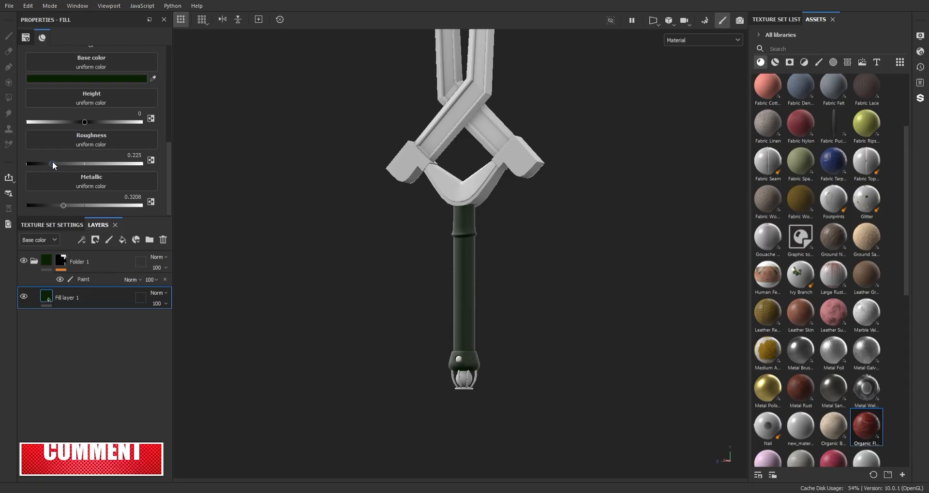
pyautogui.keyDown('alt'); pyautogui.moveTo(518, 233); pyautogui.dragTo(545, 234); pyautogui.keyUp('alt')
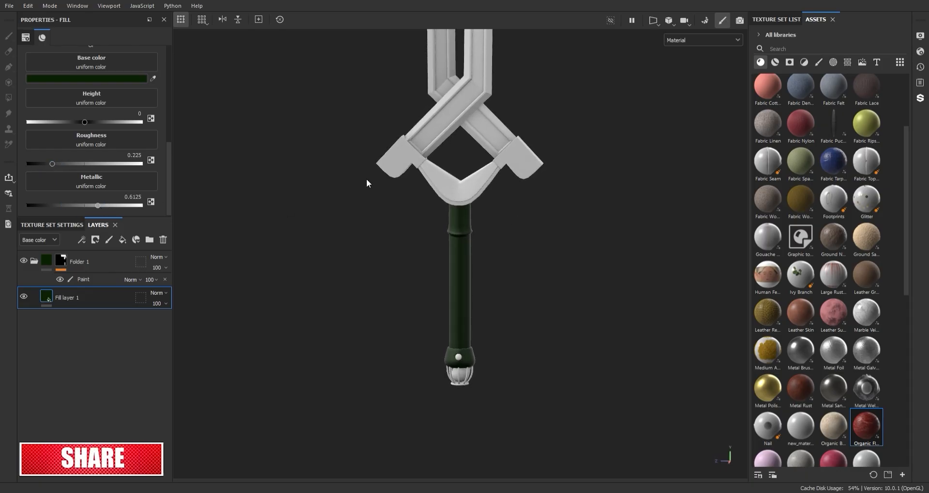
pyautogui.scroll(3, 481, 225)
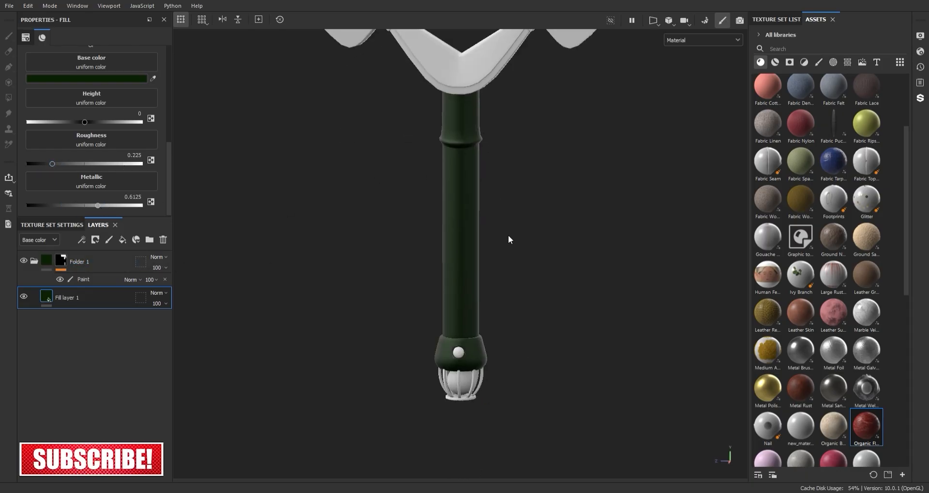
# Step: Inspect the dark green finish along the handle, pommel and joint with the guard
pyautogui.keyDown('alt'); pyautogui.moveTo(508, 238); pyautogui.dragTo(492, 280); pyautogui.keyUp('alt')
pyautogui.scroll(-1, 492, 280)
pyautogui.keyDown('alt'); pyautogui.moveTo(486, 184); pyautogui.dragTo(494, 307, button='middle'); pyautogui.keyUp('alt')
pyautogui.scroll(3, 494, 300)
pyautogui.keyDown('alt'); pyautogui.moveTo(498, 290); pyautogui.dragTo(529, 251); pyautogui.keyUp('alt')
pyautogui.scroll(-2, 522, 290)
pyautogui.scroll(-1, 522, 290)
pyautogui.moveTo(529, 250)
pyautogui.keyDown('alt'); pyautogui.mouseDown(button='middle')
pyautogui.moveTo(532, 192)
pyautogui.moveTo(528, 235)
pyautogui.mouseUp(button='middle'); pyautogui.keyUp('alt')
# Step: Add the V-shaped piece between handle and guard to Folder 1's paint mask with polygon fill
pyautogui.scroll(3, 532, 191)
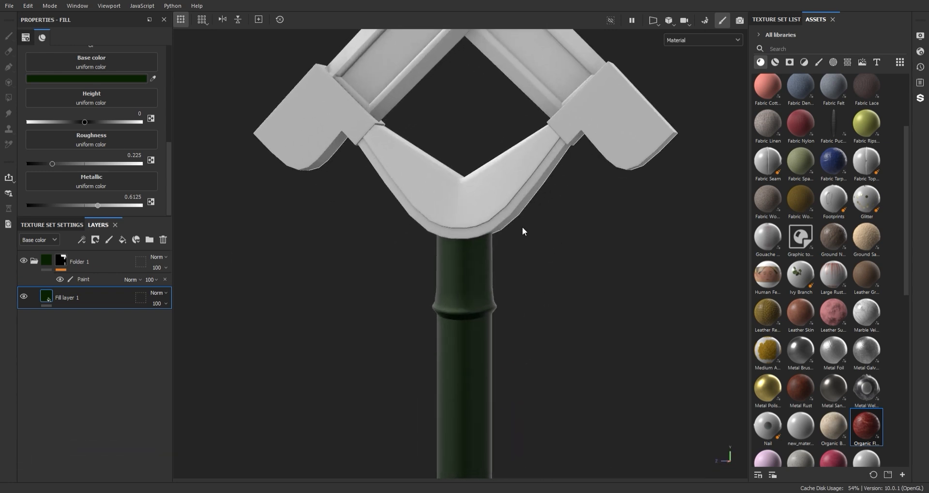
pyautogui.scroll(2, 505, 177)
pyautogui.keyDown('alt'); pyautogui.moveTo(505, 178); pyautogui.dragTo(515, 253, button='middle'); pyautogui.keyUp('alt')
pyautogui.moveTo(514, 253)
pyautogui.keyDown('alt'); pyautogui.mouseDown()
pyautogui.moveTo(518, 225)
pyautogui.moveTo(477, 214)
pyautogui.moveTo(475, 141)
pyautogui.moveTo(456, 219)
pyautogui.mouseUp(); pyautogui.keyUp('alt')
pyautogui.click(75, 264)
pyautogui.click(83, 280)
pyautogui.click(489, 238)
pyautogui.press('1')
# Step: Add the Wood Plain material above Fill layer 1 and mask it to the inset face of the V-shaped piece
pyautogui.scroll(-8, 863, 359)
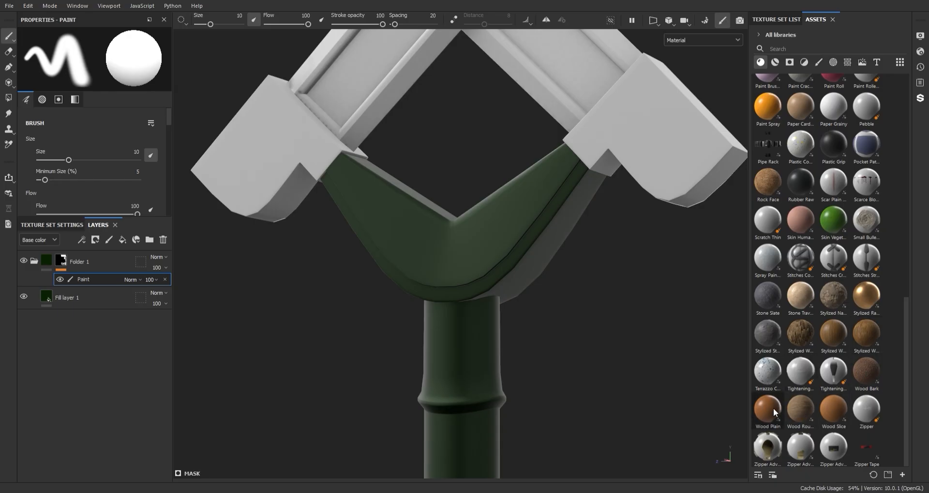
pyautogui.moveTo(83, 275); pyautogui.dragTo(89, 288)
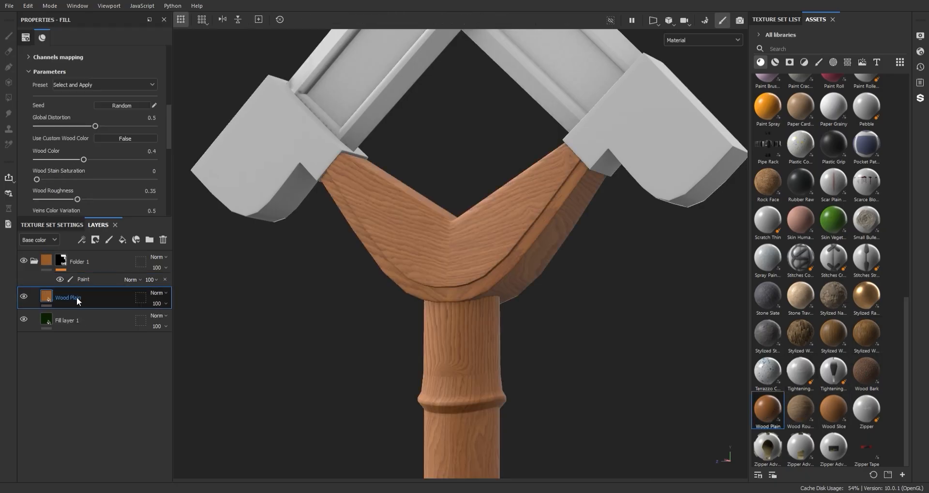
pyautogui.press('4')
pyautogui.scroll(2, 473, 238)
pyautogui.click(473, 239)
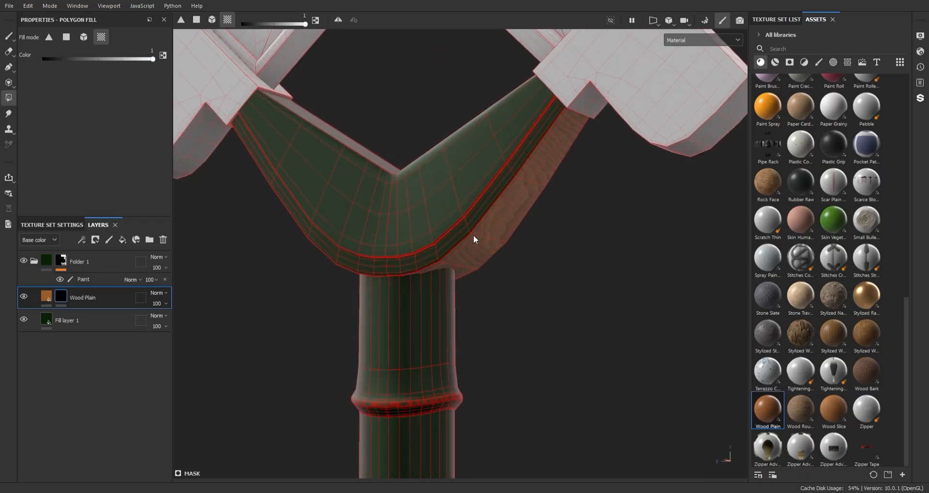
pyautogui.hotkey('ctrl', 'z')
pyautogui.click(437, 206)
pyautogui.moveTo(436, 206)
pyautogui.keyDown('alt'); pyautogui.mouseDown()
pyautogui.moveTo(516, 177)
pyautogui.moveTo(581, 258)
pyautogui.moveTo(622, 261)
pyautogui.moveTo(554, 305)
pyautogui.moveTo(474, 272)
pyautogui.moveTo(439, 145)
pyautogui.moveTo(535, 162)
pyautogui.mouseUp(); pyautogui.keyUp('alt')
pyautogui.press('1')
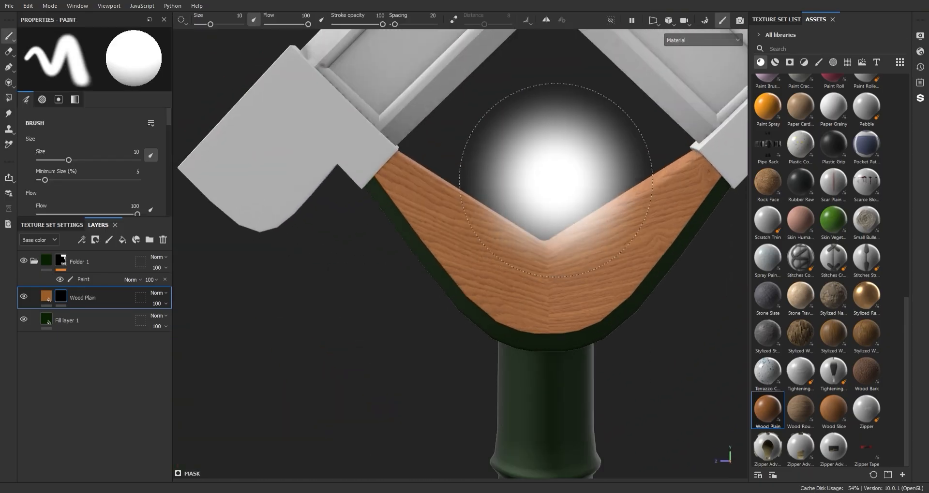
# Step: Set the Wood Plain layer to tri-planar projection with a tiling of 5.28
pyautogui.click(48, 299)
pyautogui.scroll(-1, 144, 128)
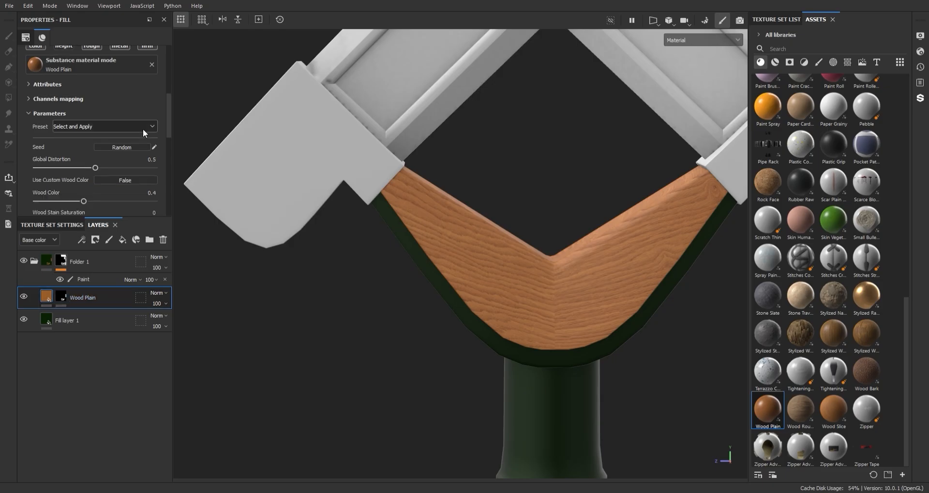
pyautogui.scroll(4, 168, 126)
pyautogui.click(106, 72)
pyautogui.click(79, 92)
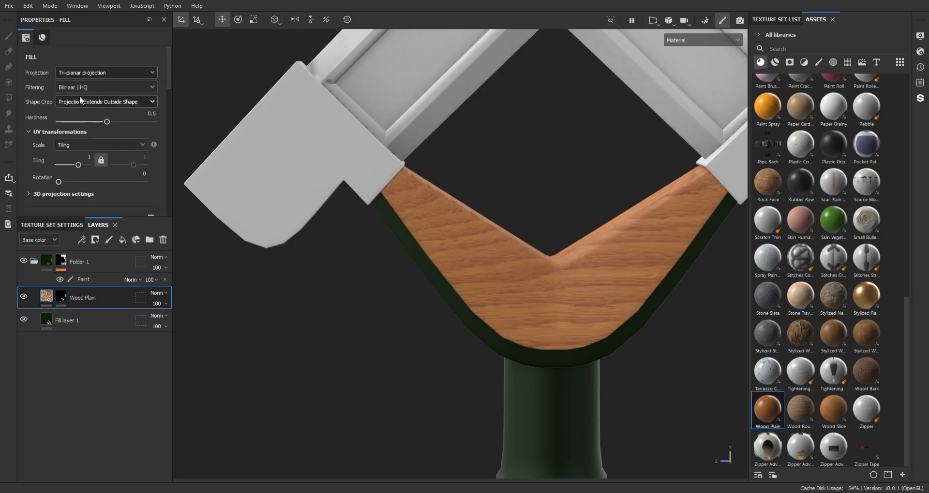
pyautogui.moveTo(79, 165); pyautogui.dragTo(81, 165)
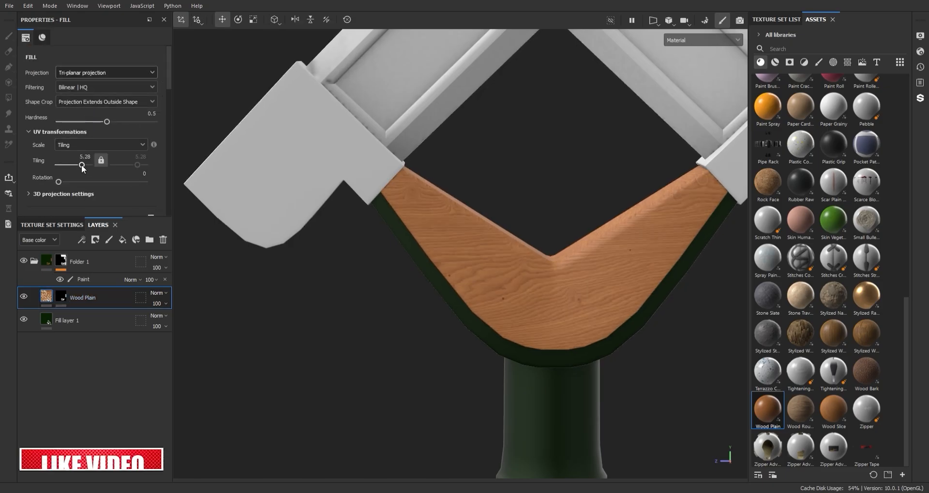
# Step: Set Wood Plain's global distortion to 0.55 and enable a custom wood color in dark brown
pyautogui.moveTo(169, 85); pyautogui.dragTo(171, 150)
pyautogui.moveTo(96, 112); pyautogui.dragTo(101, 112)
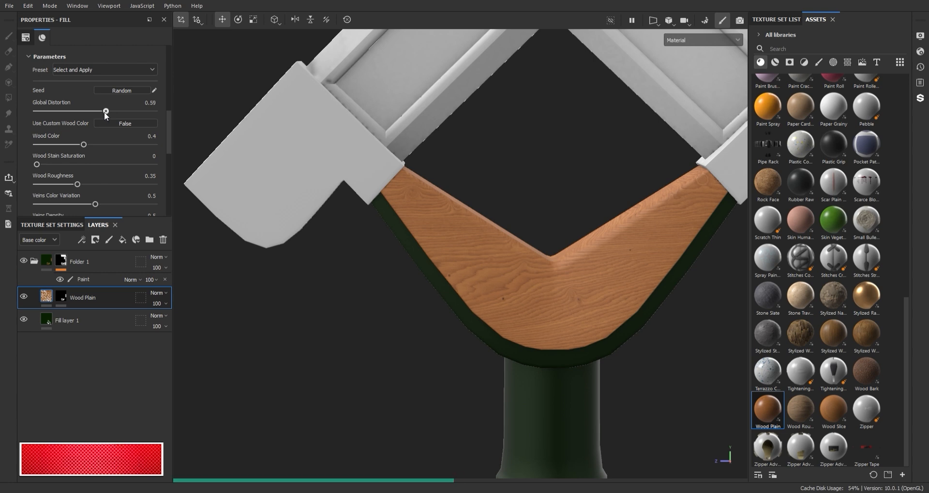
pyautogui.moveTo(106, 144)
pyautogui.mouseDown()
pyautogui.moveTo(45, 144)
pyautogui.moveTo(120, 154)
pyautogui.mouseUp()
pyautogui.click(122, 124)
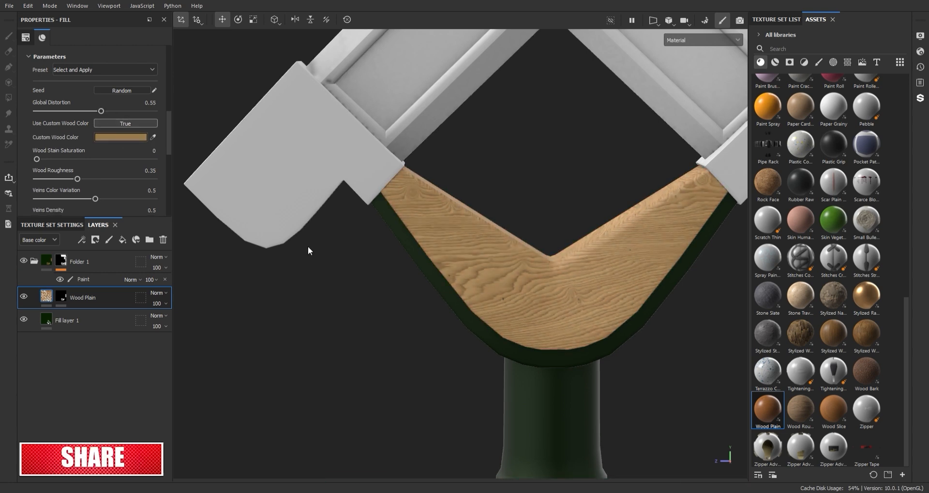
pyautogui.moveTo(292, 383); pyautogui.dragTo(278, 384)
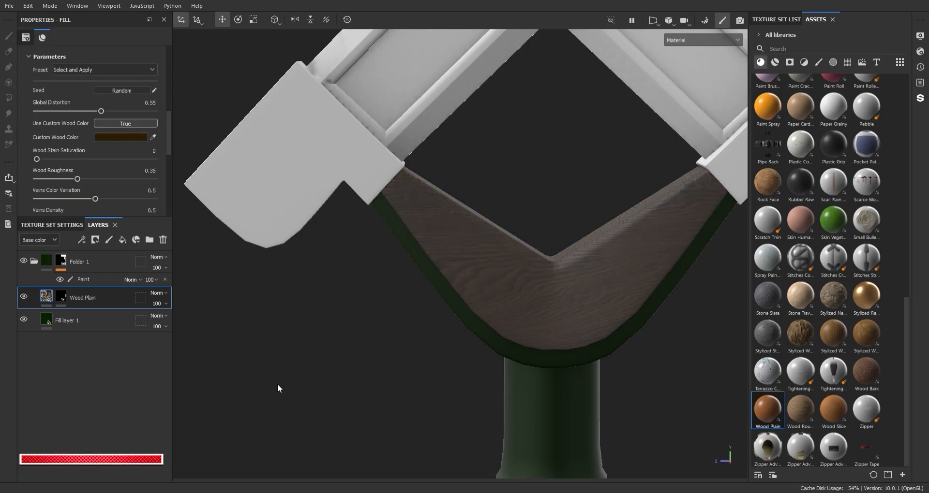
# Step: Randomize the Wood Plain seed to get a different grain pattern on the V-shaped piece
pyautogui.scroll(-3, 542, 311)
pyautogui.keyDown('alt'); pyautogui.moveTo(508, 213); pyautogui.dragTo(556, 215); pyautogui.keyUp('alt')
pyautogui.scroll(4, 527, 217)
pyautogui.keyDown('shift'); pyautogui.moveTo(556, 218); pyautogui.dragTo(657, 209, button='right'); pyautogui.keyUp('shift')
pyautogui.keyDown('alt'); pyautogui.moveTo(657, 208); pyautogui.dragTo(543, 203); pyautogui.keyUp('alt')
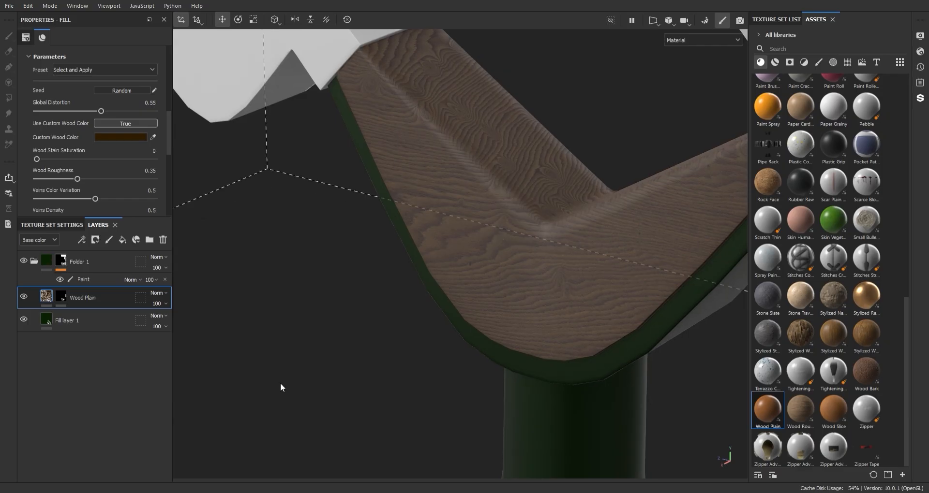
pyautogui.moveTo(168, 129)
pyautogui.mouseDown()
pyautogui.moveTo(167, 166)
pyautogui.moveTo(159, 127)
pyautogui.mouseUp()
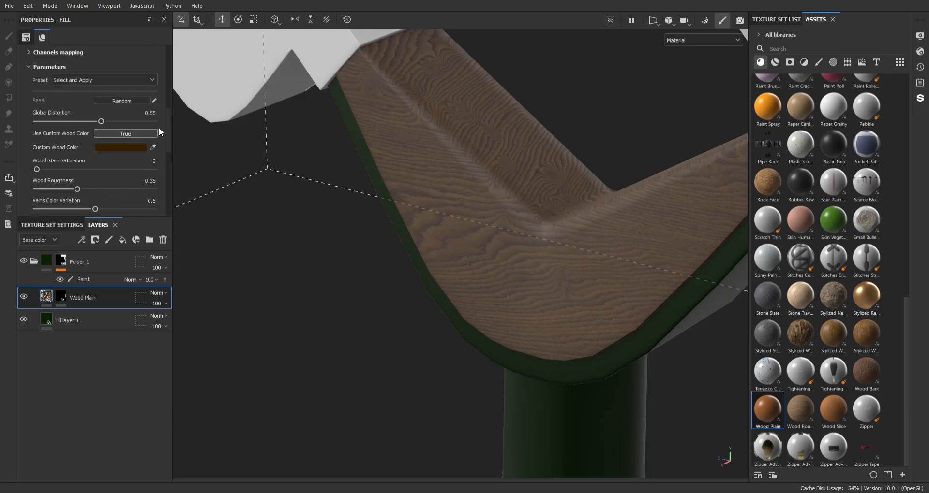
pyautogui.click(129, 101)
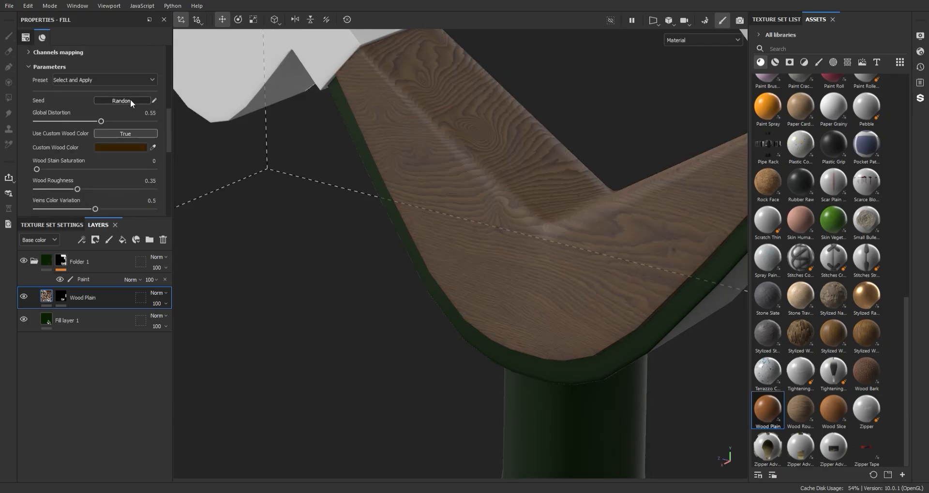
# Step: Set Wood Plain's wood roughness to 1, veins color variation to 0.9 and veins density to 0.47
pyautogui.moveTo(82, 187)
pyautogui.mouseDown()
pyautogui.moveTo(148, 187)
pyautogui.moveTo(53, 189)
pyautogui.moveTo(188, 189)
pyautogui.mouseUp()
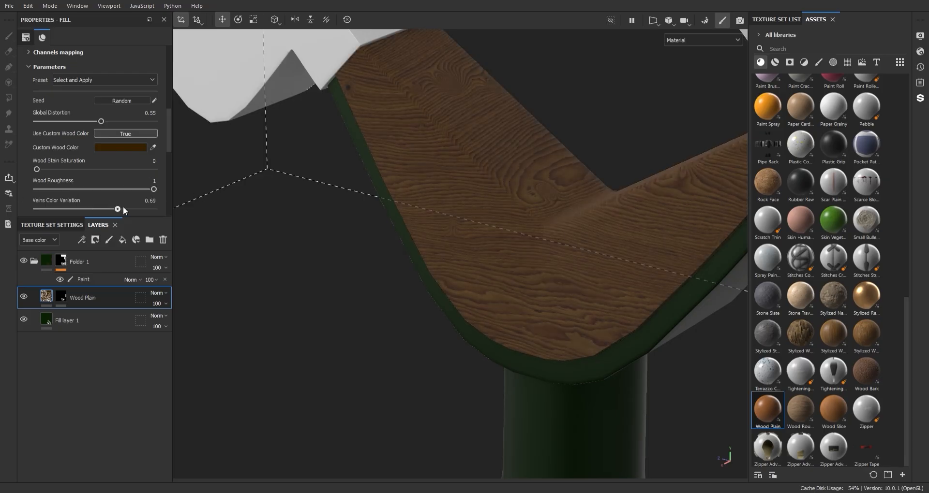
pyautogui.scroll(-1, 130, 193)
pyautogui.moveTo(130, 199); pyautogui.dragTo(91, 197)
pyautogui.scroll(-8, 442, 221)
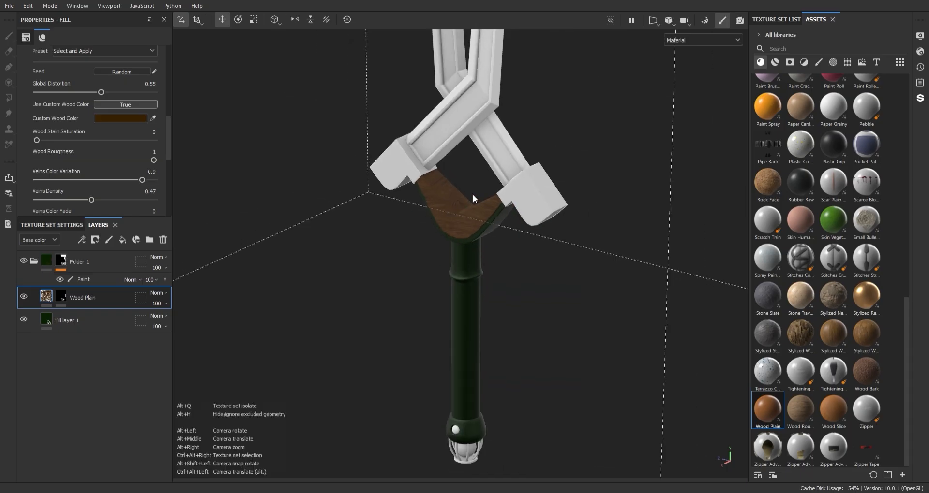
# Step: Set the Wood Plain layer's knots intensity to 0.44
pyautogui.keyDown('alt'); pyautogui.moveTo(472, 195); pyautogui.dragTo(542, 170); pyautogui.keyUp('alt')
pyautogui.scroll(3, 543, 169)
pyautogui.keyDown('alt'); pyautogui.moveTo(542, 309); pyautogui.dragTo(588, 329, button='middle'); pyautogui.keyUp('alt')
pyautogui.scroll(-1, 588, 329)
pyautogui.keyDown('alt'); pyautogui.moveTo(532, 208); pyautogui.dragTo(586, 309, button='middle'); pyautogui.keyUp('alt')
pyautogui.scroll(4, 546, 289)
pyautogui.scroll(-4, 135, 200)
pyautogui.moveTo(106, 155)
pyautogui.mouseDown()
pyautogui.moveTo(120, 152)
pyautogui.moveTo(105, 152)
pyautogui.mouseUp()
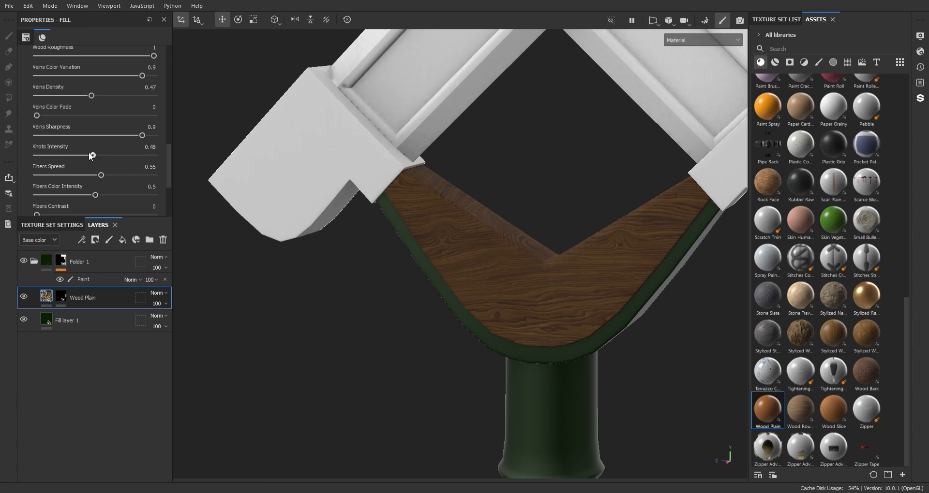
# Step: Set Wood Plain's fibers color intensity to 0.72 and fibers volume intensity to 0.67
pyautogui.scroll(-1, 88, 152)
pyautogui.moveTo(97, 166); pyautogui.dragTo(115, 146)
pyautogui.scroll(-2, 122, 169)
pyautogui.keyDown('alt'); pyautogui.moveTo(510, 294); pyautogui.dragTo(171, 220); pyautogui.keyUp('alt')
pyautogui.keyDown('alt'); pyautogui.moveTo(171, 220); pyautogui.dragTo(502, 125, button='right'); pyautogui.keyUp('alt')
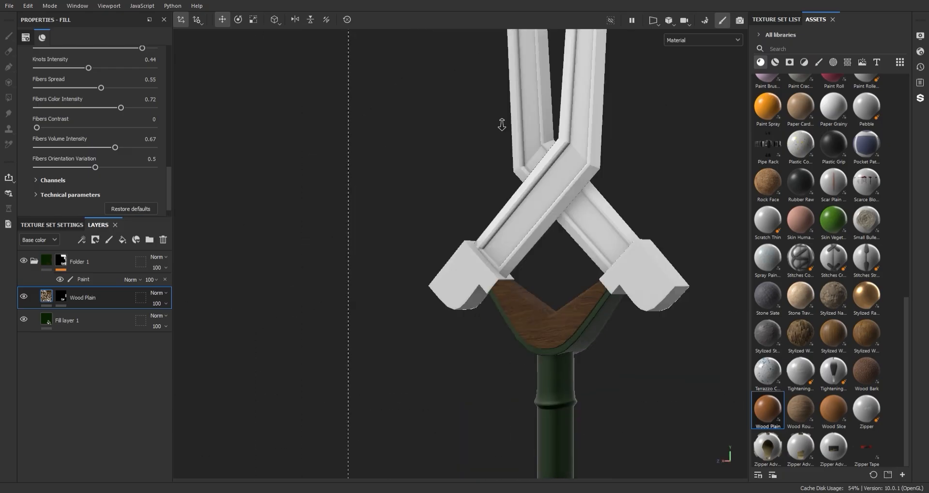
pyautogui.keyDown('alt'); pyautogui.moveTo(502, 125); pyautogui.dragTo(438, 53, button='middle'); pyautogui.keyUp('alt')
pyautogui.keyDown('alt'); pyautogui.moveTo(438, 53); pyautogui.dragTo(517, 189, button='right'); pyautogui.keyUp('alt')
pyautogui.keyDown('alt'); pyautogui.moveTo(517, 189); pyautogui.dragTo(554, 213); pyautogui.keyUp('alt')
pyautogui.scroll(1, 149, 176)
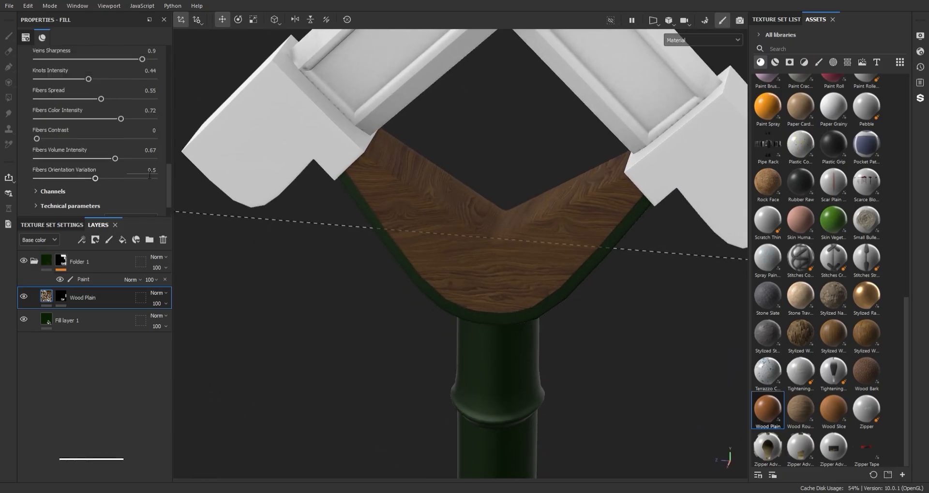
# Step: Disable the height, metallic and normal channels on the Wood Plain layer, leaving color and roughness active
pyautogui.moveTo(168, 184); pyautogui.dragTo(167, 104)
pyautogui.click(146, 106)
pyautogui.click(120, 102)
pyautogui.scroll(-3, 475, 243)
pyautogui.scroll(1, 475, 242)
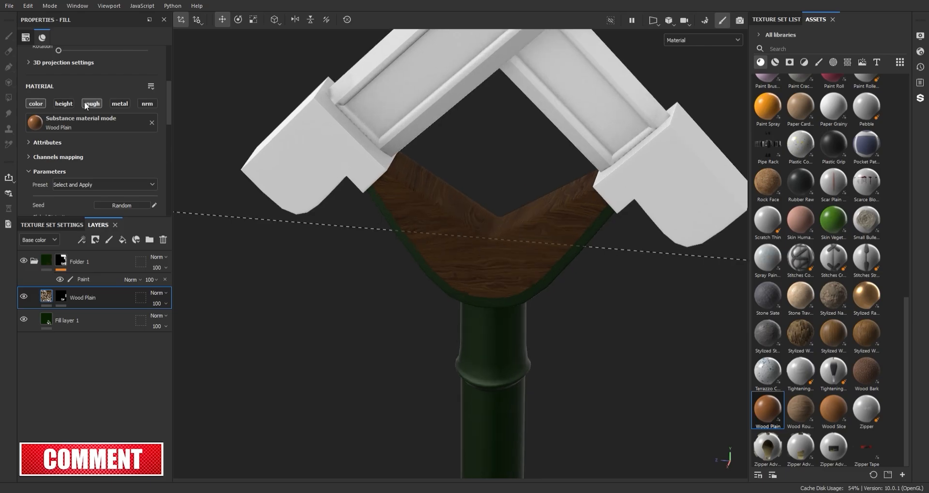
pyautogui.scroll(-3, 105, 135)
pyautogui.keyDown('alt'); pyautogui.moveTo(545, 297); pyautogui.dragTo(483, 224); pyautogui.keyUp('alt')
# Step: Set the Wood Plain layer's wood roughness to 0.29
pyautogui.scroll(2, 507, 230)
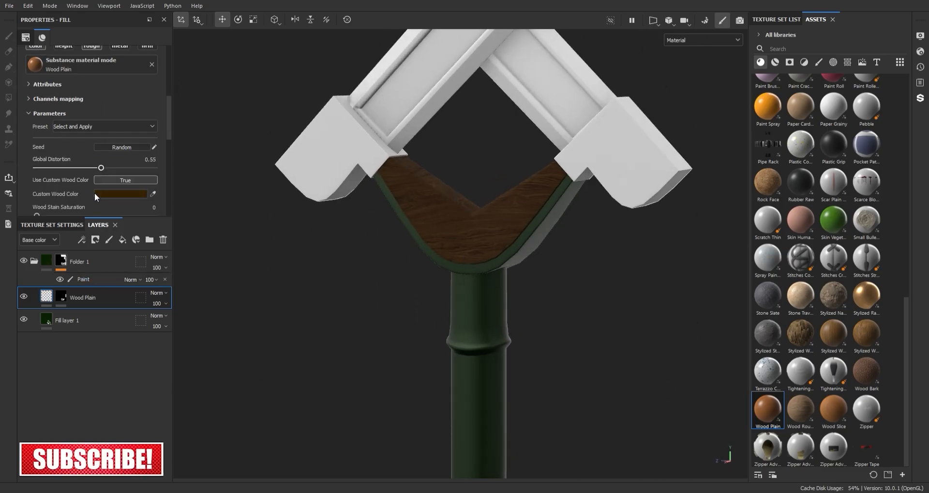
pyautogui.scroll(-3, 94, 193)
pyautogui.moveTo(111, 177); pyautogui.dragTo(49, 177)
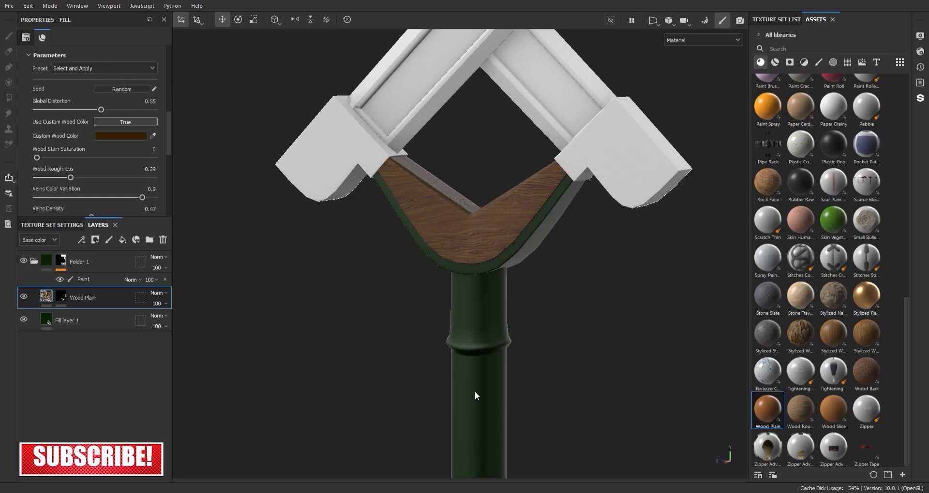
pyautogui.scroll(-2, 477, 396)
pyautogui.keyDown('shift'); pyautogui.moveTo(487, 295); pyautogui.dragTo(594, 284, button='right'); pyautogui.keyUp('shift')
pyautogui.scroll(-2, 501, 293)
pyautogui.keyDown('alt'); pyautogui.moveTo(501, 292); pyautogui.dragTo(494, 268, button='middle'); pyautogui.keyUp('alt')
pyautogui.scroll(-2, 510, 231)
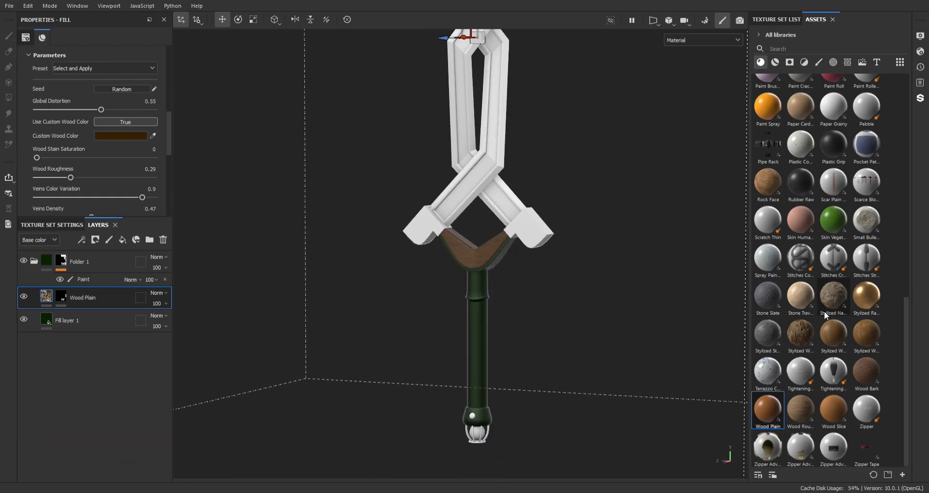
# Step: Add the Iron Old smart material to the top of the layer stack, above Folder 1
pyautogui.click(775, 63)
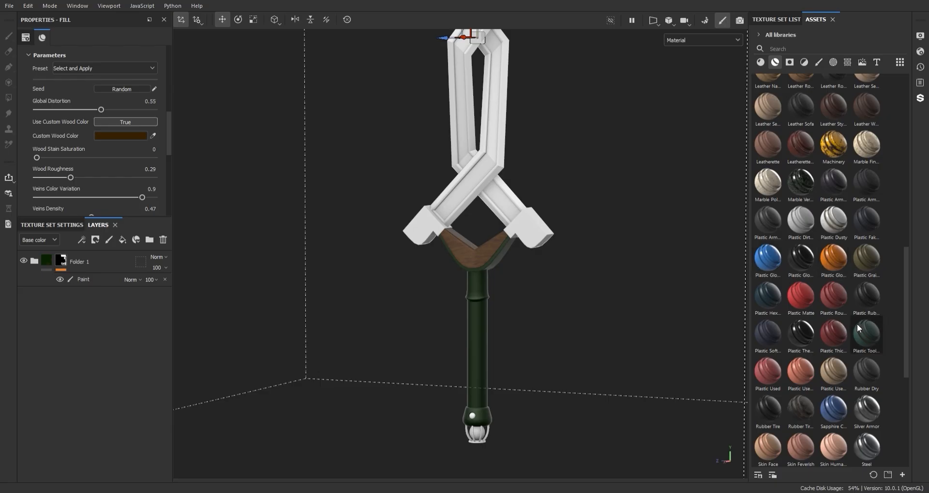
pyautogui.moveTo(906, 333); pyautogui.dragTo(898, 267)
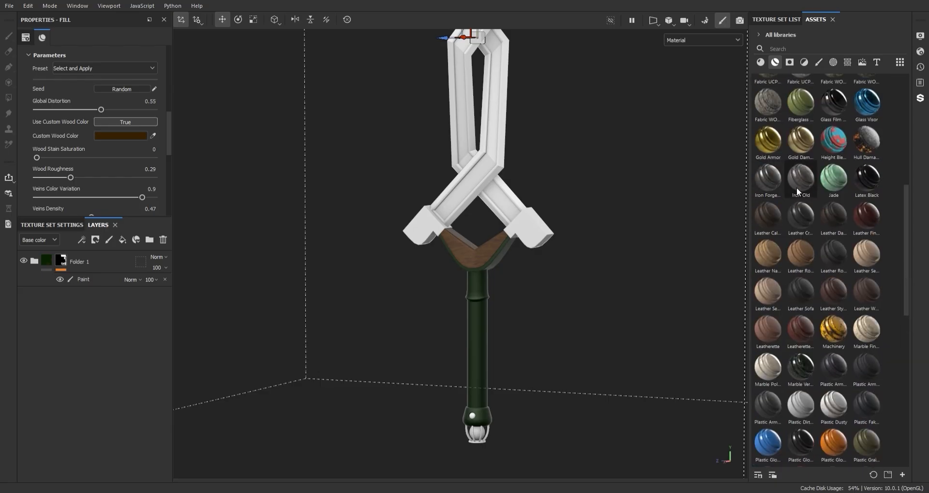
pyautogui.moveTo(797, 187); pyautogui.dragTo(95, 261)
pyautogui.scroll(3, 521, 174)
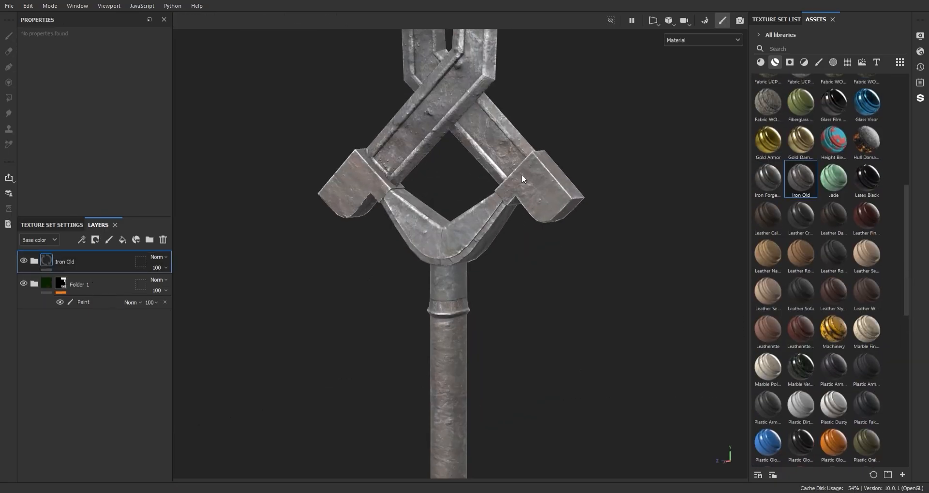
pyautogui.scroll(-5, 522, 175)
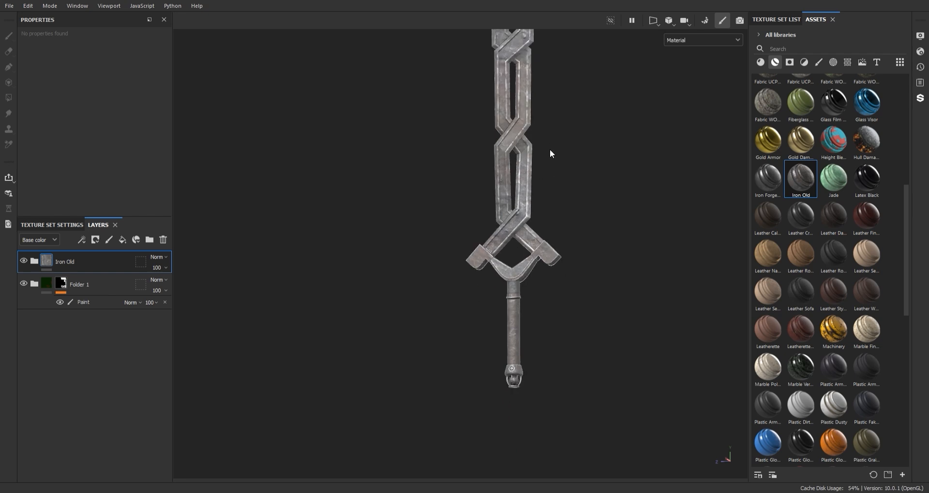
pyautogui.scroll(-3, 550, 154)
pyautogui.scroll(6, 547, 228)
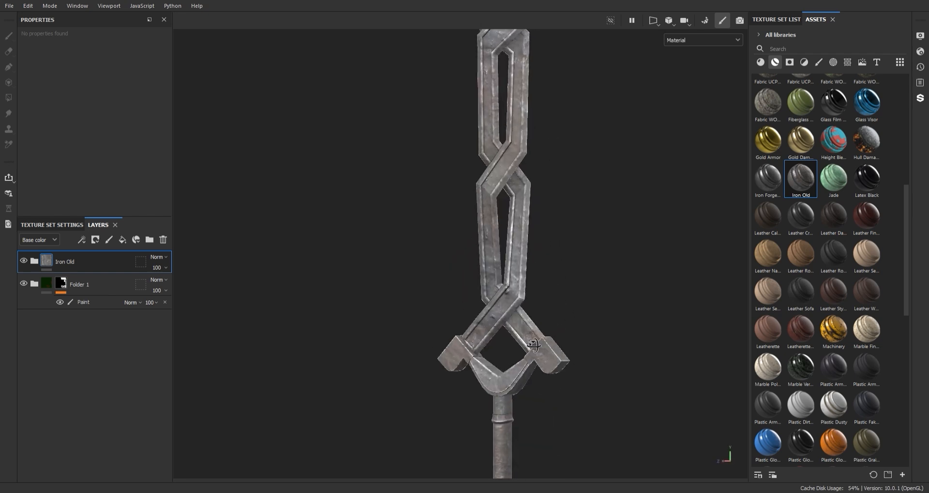
# Step: Group the Iron Old material into its own folder and give that folder a black mask
pyautogui.hotkey('ctrl', 'g')
pyautogui.rightClick(65, 262)
pyautogui.click(97, 277)
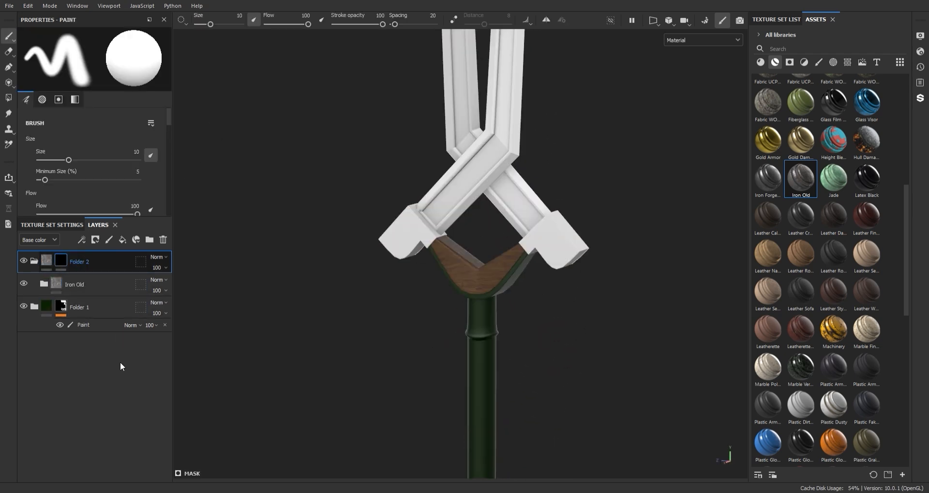
# Step: Polygon-fill the Iron Old folder's mask over the two end blocks of the guard
pyautogui.press('4')
pyautogui.keyDown('alt'); pyautogui.moveTo(445, 252); pyautogui.dragTo(410, 217, button='middle'); pyautogui.keyUp('alt')
# Step: Polygon-fill the same mask over the pommel cage's bars, leaving the enclosed sphere out of the mask
pyautogui.scroll(3, 477, 450)
pyautogui.keyDown('alt'); pyautogui.moveTo(477, 450); pyautogui.dragTo(535, 213, button='middle'); pyautogui.keyUp('alt')
pyautogui.scroll(3, 526, 226)
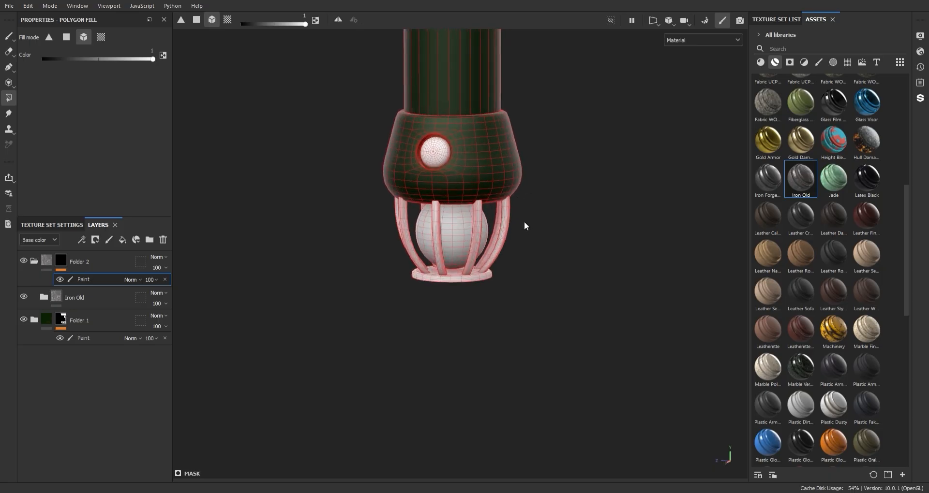
pyautogui.keyDown('alt'); pyautogui.moveTo(500, 230); pyautogui.dragTo(556, 242); pyautogui.keyUp('alt')
pyautogui.click(518, 255)
pyautogui.click(466, 264)
pyautogui.hotkey('ctrl', 'z')
pyautogui.click(488, 271)
pyautogui.click(458, 280)
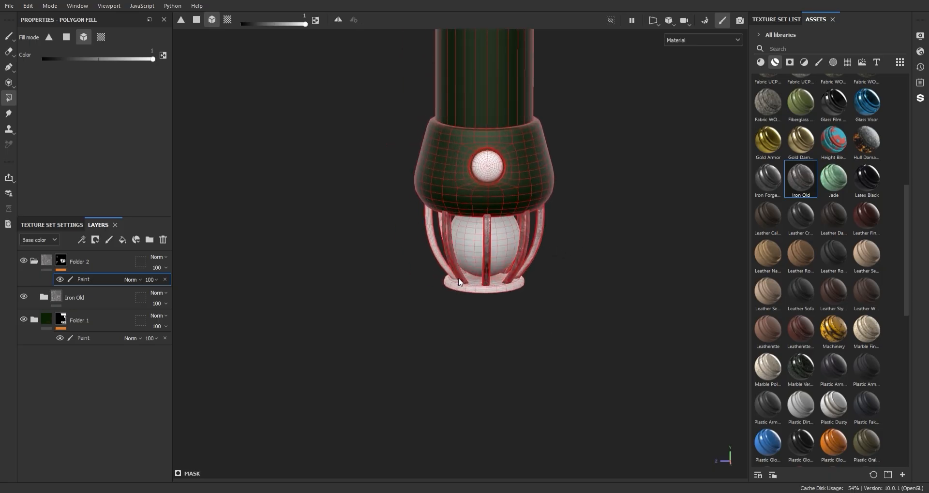
pyautogui.keyDown('alt'); pyautogui.moveTo(428, 252); pyautogui.dragTo(542, 255); pyautogui.keyUp('alt')
pyautogui.keyDown('alt'); pyautogui.moveTo(493, 236); pyautogui.dragTo(328, 242); pyautogui.keyUp('alt')
pyautogui.scroll(2, 470, 285)
pyautogui.click(470, 286)
pyautogui.press('1')
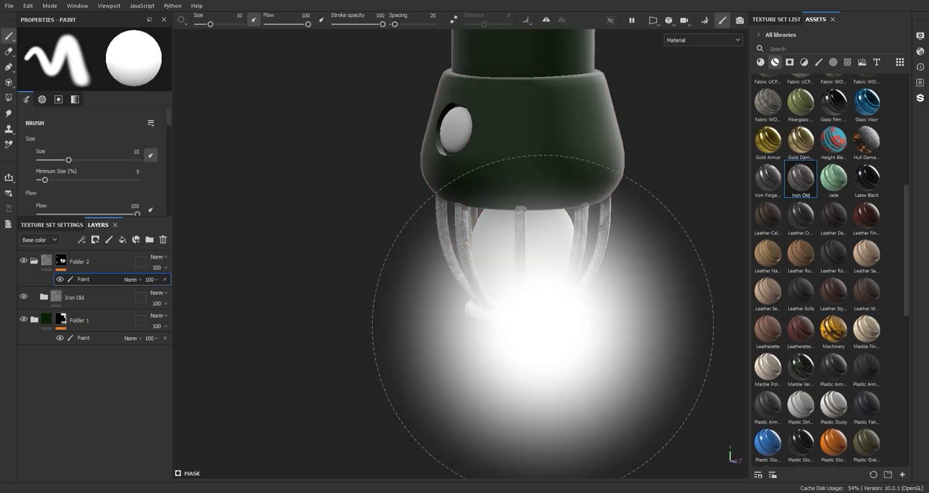
# Step: Examine the iron texture on the guard's end blocks and the overall look of the sword from several angles
pyautogui.scroll(-4, 543, 326)
pyautogui.scroll(-4, 538, 138)
pyautogui.keyDown('alt'); pyautogui.moveTo(550, 122); pyautogui.dragTo(528, 250, button='middle'); pyautogui.keyUp('alt')
pyautogui.keyDown('alt'); pyautogui.moveTo(529, 250); pyautogui.dragTo(524, 175, button='right'); pyautogui.keyUp('alt')
pyautogui.keyDown('alt'); pyautogui.moveTo(524, 175); pyautogui.dragTo(636, 197); pyautogui.keyUp('alt')
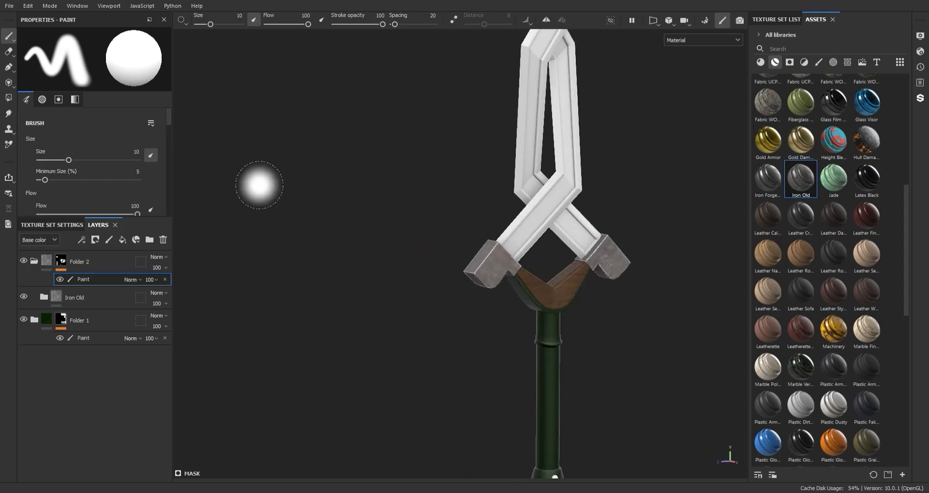
pyautogui.keyDown('alt'); pyautogui.moveTo(625, 271); pyautogui.dragTo(551, 184, button='middle'); pyautogui.keyUp('alt')
pyautogui.moveTo(551, 184)
pyautogui.keyDown('alt'); pyautogui.mouseDown(button='right')
pyautogui.moveTo(565, 223)
pyautogui.moveTo(546, 162)
pyautogui.mouseUp(button='right'); pyautogui.keyUp('alt')
pyautogui.keyDown('alt'); pyautogui.moveTo(547, 163); pyautogui.dragTo(523, 94); pyautogui.keyUp('alt')
pyautogui.keyDown('alt'); pyautogui.moveTo(523, 94); pyautogui.dragTo(543, 170, button='middle'); pyautogui.keyUp('alt')
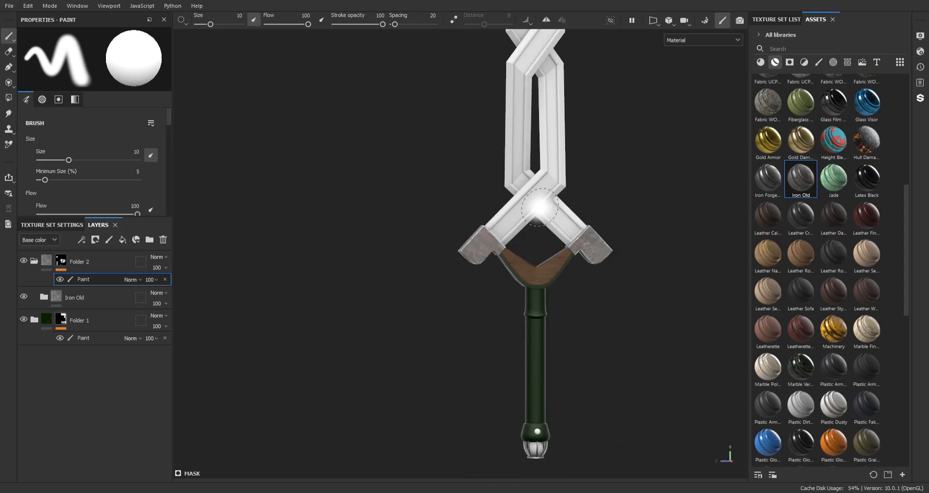
pyautogui.moveTo(539, 207)
pyautogui.keyDown('alt'); pyautogui.mouseDown(button='middle')
pyautogui.moveTo(559, 224)
pyautogui.moveTo(547, 243)
pyautogui.mouseUp(button='middle'); pyautogui.keyUp('alt')
pyautogui.keyDown('alt'); pyautogui.moveTo(453, 193); pyautogui.dragTo(434, 271, button='right'); pyautogui.keyUp('alt')
pyautogui.keyDown('alt'); pyautogui.moveTo(435, 271); pyautogui.dragTo(489, 246); pyautogui.keyUp('alt')
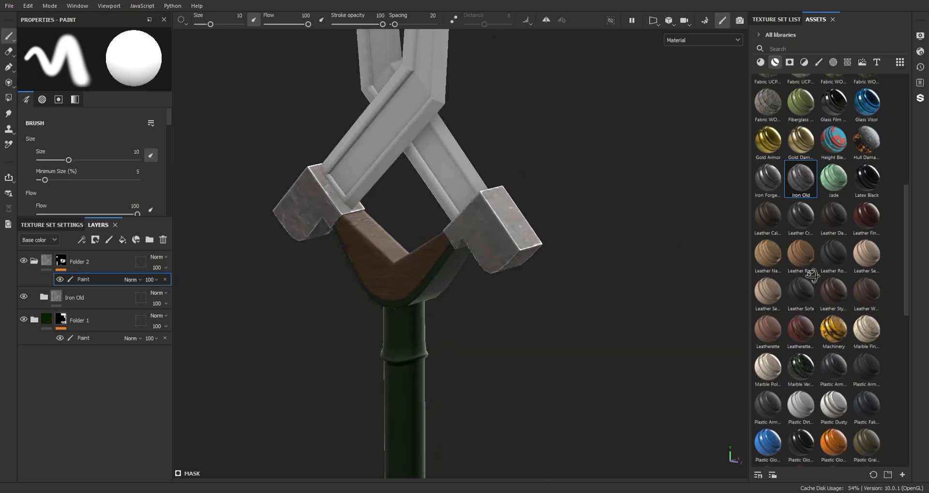
pyautogui.keyDown('alt'); pyautogui.moveTo(422, 237); pyautogui.dragTo(537, 234, button='middle'); pyautogui.keyUp('alt')
pyautogui.keyDown('alt'); pyautogui.moveTo(537, 234); pyautogui.dragTo(523, 233); pyautogui.keyUp('alt')
# Step: Set the Metal Edge Wear generator on Iron Old's Edges mask to wear level 0.94 and wear contrast 0.12
pyautogui.click(47, 261)
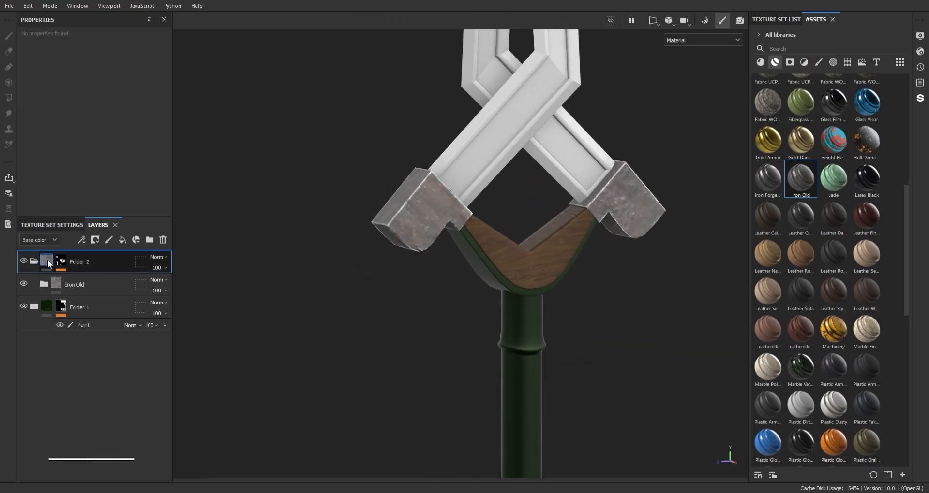
pyautogui.click(44, 284)
pyautogui.click(62, 309)
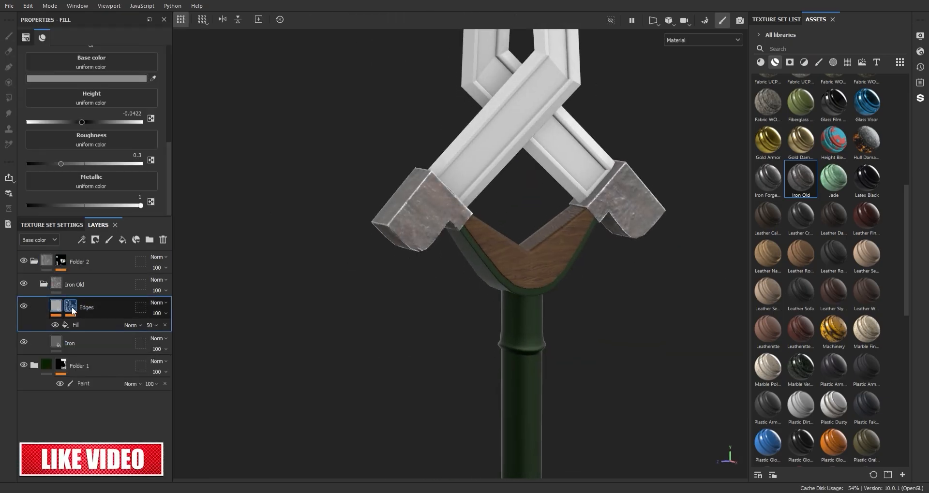
pyautogui.click(99, 325)
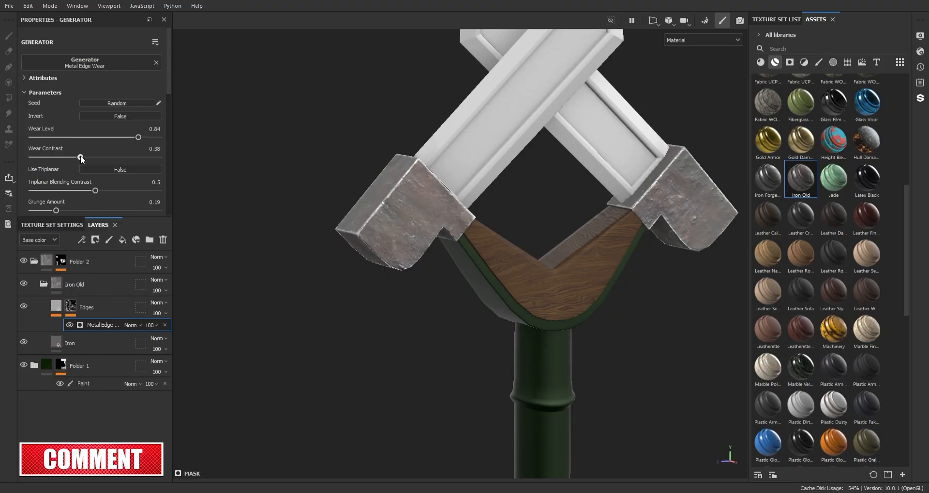
pyautogui.moveTo(44, 158); pyautogui.dragTo(47, 157)
pyautogui.moveTo(138, 138); pyautogui.dragTo(148, 136)
pyautogui.scroll(-5, 507, 248)
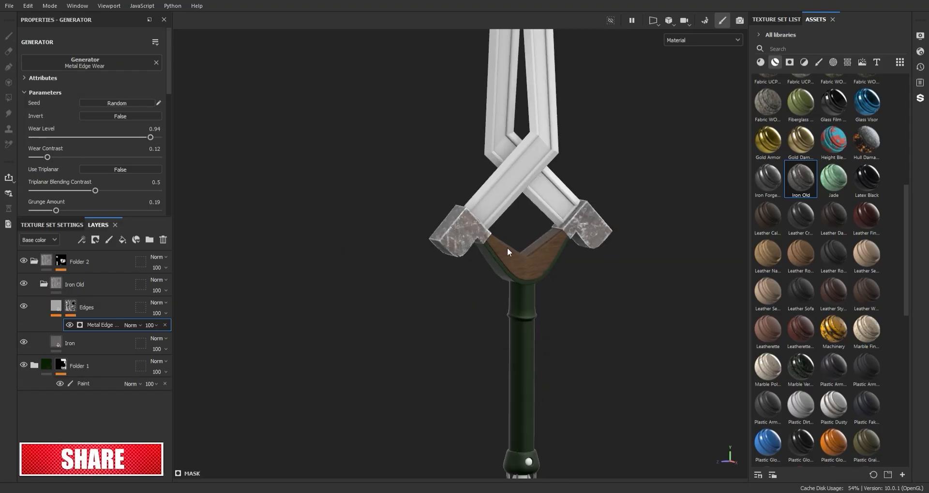
# Step: Set the Edges mask generator's grunge amount to 0.29
pyautogui.keyDown('alt'); pyautogui.moveTo(507, 247); pyautogui.dragTo(545, 183, button='middle'); pyautogui.keyUp('alt')
pyautogui.scroll(5, 545, 182)
pyautogui.scroll(-3, 65, 199)
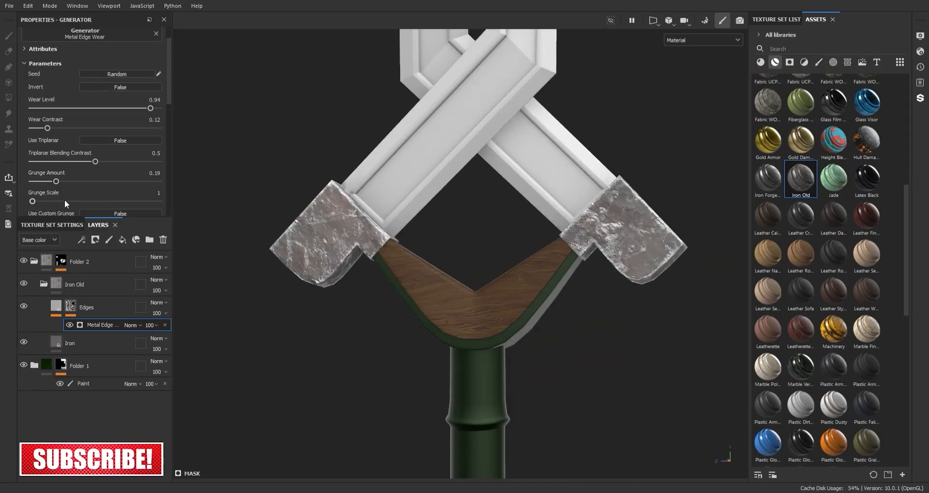
pyautogui.moveTo(56, 123); pyautogui.dragTo(68, 123)
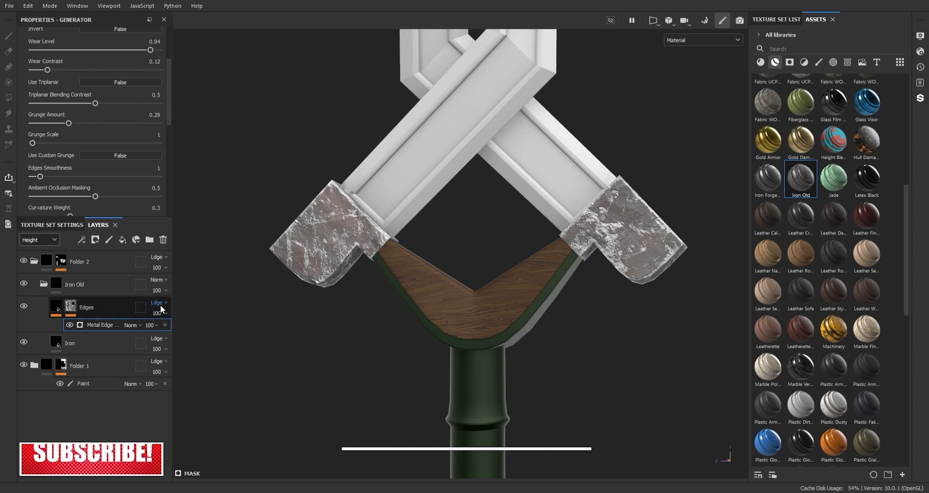
# Step: Lower the Edges layer's opacity in the Height channel to 60
pyautogui.moveTo(164, 313); pyautogui.dragTo(164, 329)
pyautogui.scroll(5, 333, 232)
pyautogui.keyDown('alt'); pyautogui.moveTo(334, 233); pyautogui.dragTo(488, 271, button='middle'); pyautogui.keyUp('alt')
pyautogui.keyDown('alt'); pyautogui.moveTo(488, 271); pyautogui.dragTo(421, 288); pyautogui.keyUp('alt')
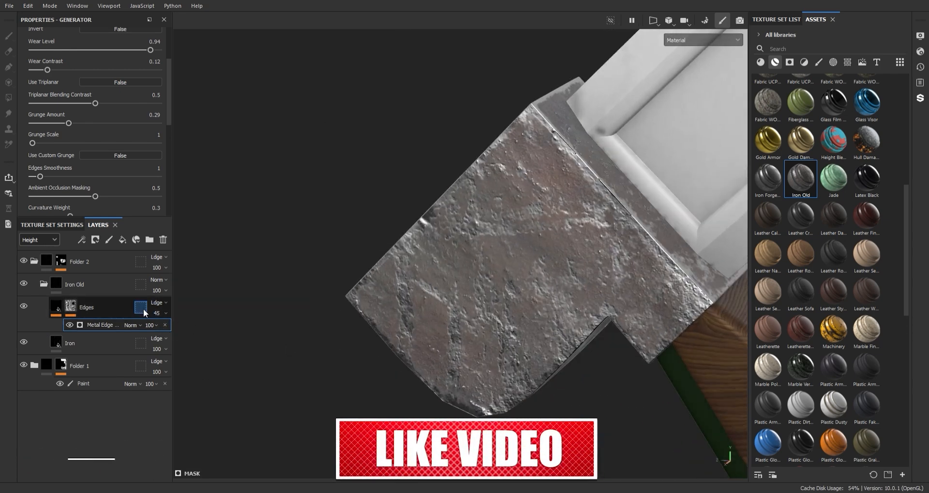
pyautogui.moveTo(164, 314); pyautogui.dragTo(175, 327)
# Step: Examine the guard, handle, pommel and untextured blade of the sword
pyautogui.scroll(-5, 493, 344)
pyautogui.scroll(-5, 493, 344)
pyautogui.keyDown('alt'); pyautogui.moveTo(513, 261); pyautogui.dragTo(552, 236); pyautogui.keyUp('alt')
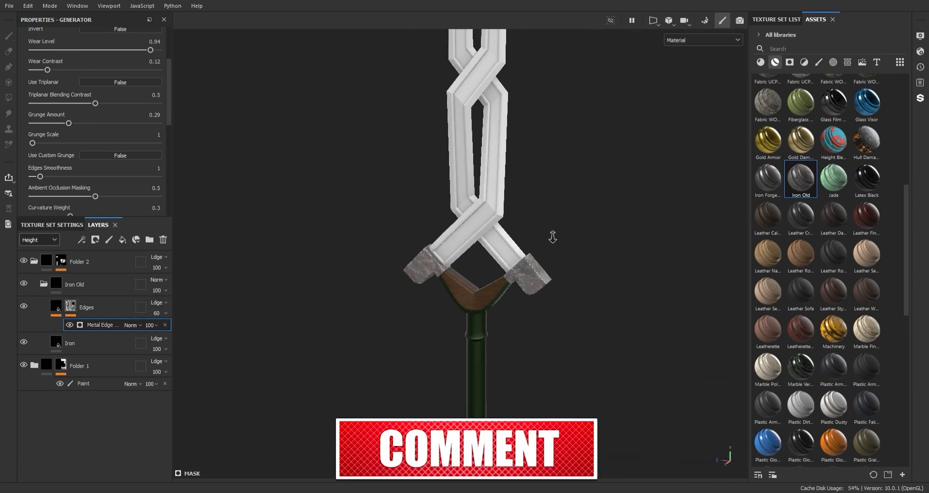
pyautogui.keyDown('alt'); pyautogui.moveTo(506, 332); pyautogui.dragTo(527, 244, button='middle'); pyautogui.keyUp('alt')
pyautogui.scroll(4, 502, 139)
pyautogui.keyDown('alt'); pyautogui.moveTo(532, 316); pyautogui.dragTo(531, 115, button='middle'); pyautogui.keyUp('alt')
pyautogui.scroll(5, 545, 115)
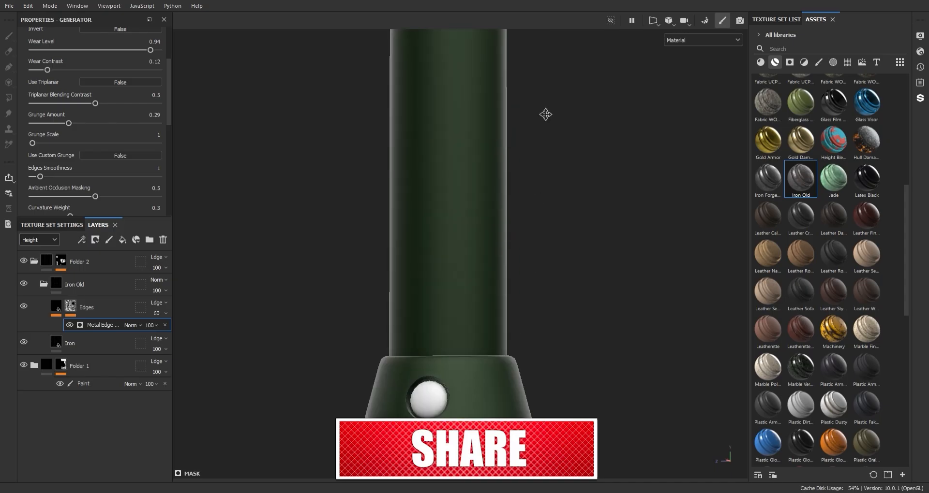
pyautogui.keyDown('alt'); pyautogui.moveTo(564, 416); pyautogui.dragTo(574, 233, button='middle'); pyautogui.keyUp('alt')
pyautogui.keyDown('alt'); pyautogui.moveTo(573, 252); pyautogui.dragTo(603, 339); pyautogui.keyUp('alt')
pyautogui.scroll(-6, 469, 125)
pyautogui.keyDown('alt'); pyautogui.moveTo(469, 124); pyautogui.dragTo(505, 331, button='middle'); pyautogui.keyUp('alt')
pyautogui.scroll(4, 504, 332)
pyautogui.keyDown('alt'); pyautogui.moveTo(505, 332); pyautogui.dragTo(498, 328); pyautogui.keyUp('alt')
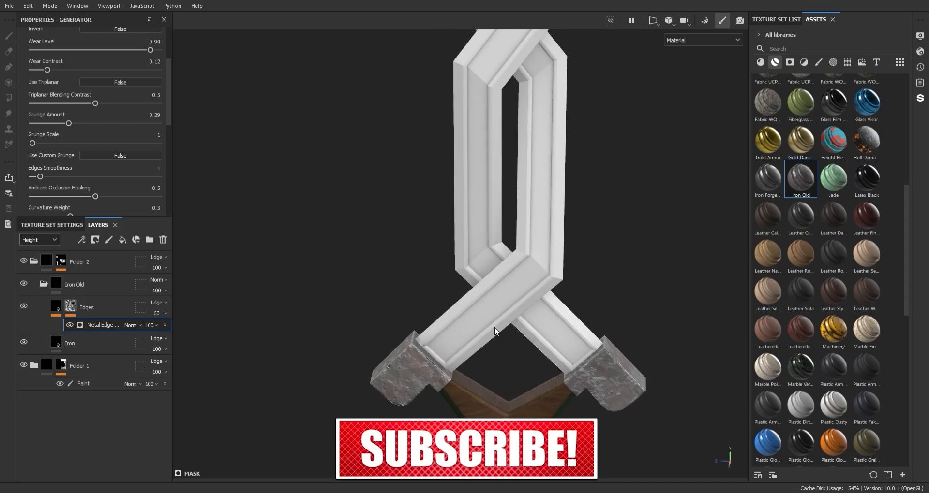
pyautogui.keyDown('alt'); pyautogui.moveTo(498, 328); pyautogui.dragTo(485, 289, button='middle'); pyautogui.keyUp('alt')
# Step: Collapse Folder 2 and add the Steel Ruined smart material to the top of the layer stack
pyautogui.click(35, 261)
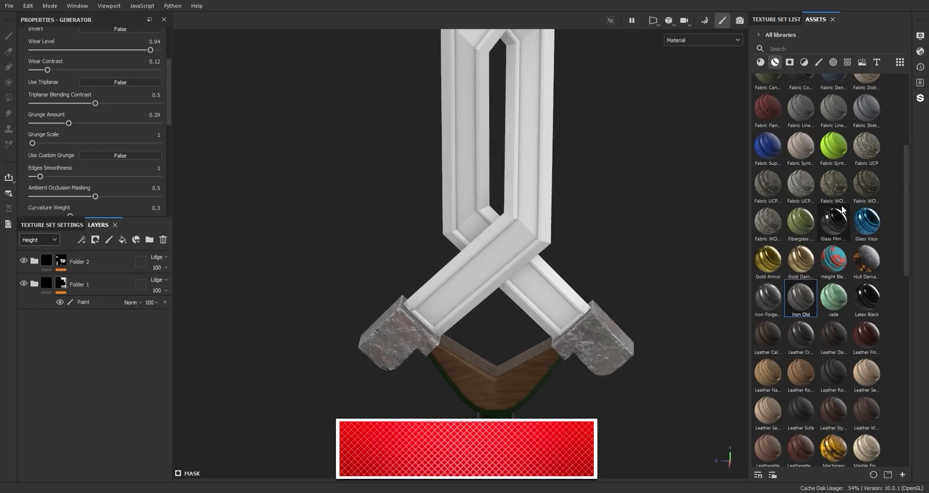
pyautogui.scroll(4, 904, 254)
pyautogui.scroll(-10, 905, 254)
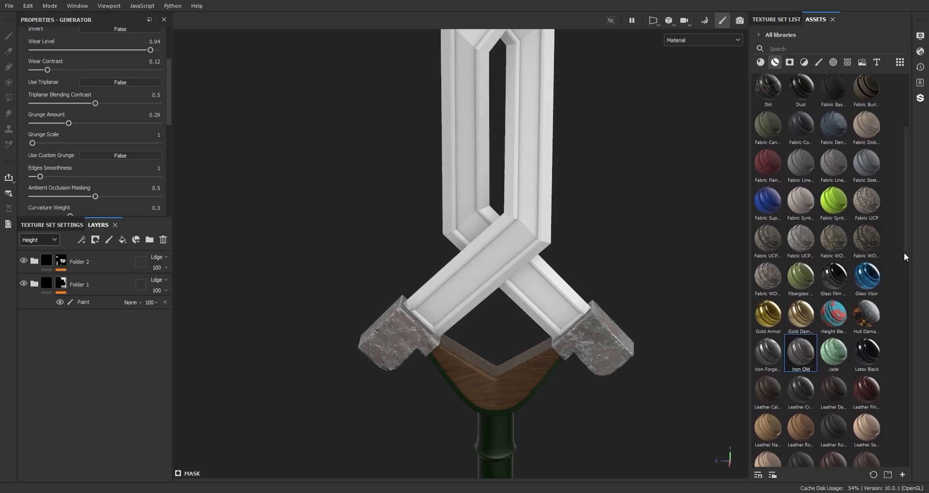
pyautogui.scroll(-2, 902, 390)
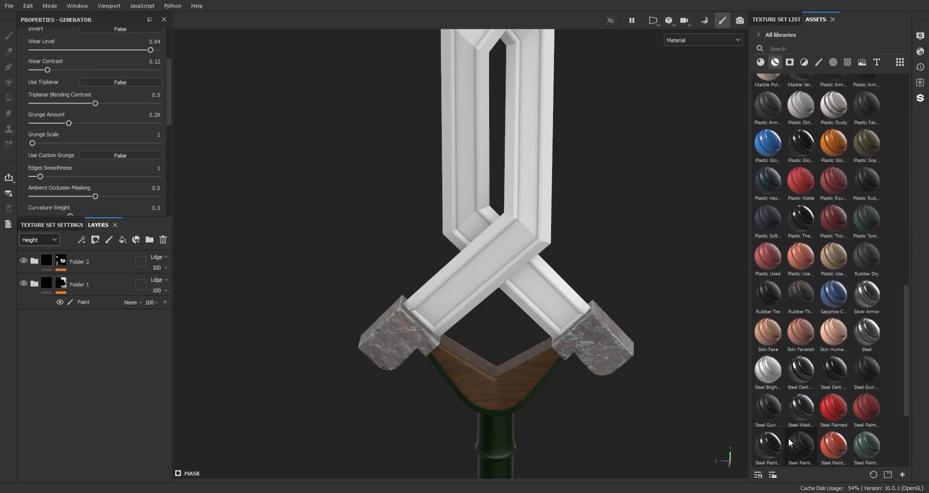
pyautogui.scroll(-2, 905, 386)
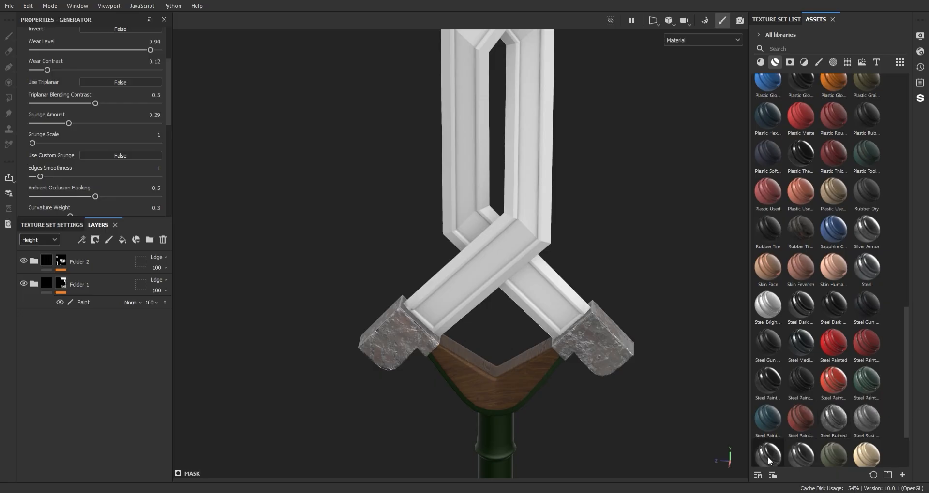
pyautogui.scroll(-3, 906, 402)
pyautogui.moveTo(103, 251); pyautogui.dragTo(98, 255)
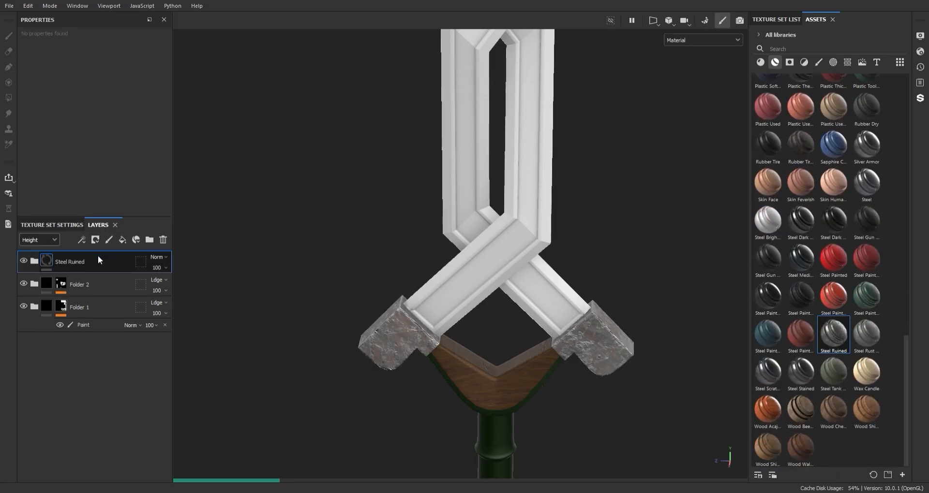
pyautogui.scroll(-4, 548, 236)
pyautogui.keyDown('alt'); pyautogui.moveTo(495, 106); pyautogui.dragTo(526, 309, button='right'); pyautogui.keyUp('alt')
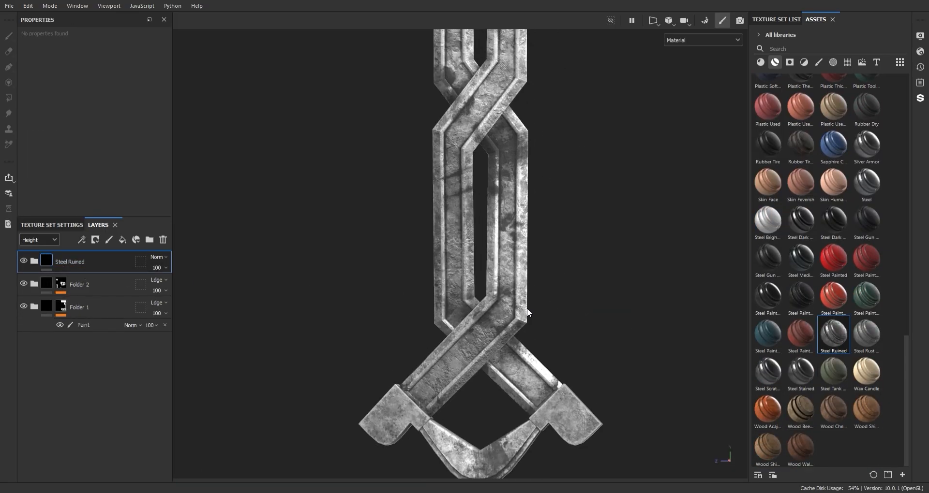
pyautogui.keyDown('alt'); pyautogui.moveTo(527, 309); pyautogui.dragTo(512, 208, button='middle'); pyautogui.keyUp('alt')
pyautogui.rightClick(76, 264)
pyautogui.click(124, 4)
pyautogui.hotkey('ctrl', 'z')
# Step: Group the Steel Ruined material into its own folder and give that folder a black mask
pyautogui.hotkey('ctrl', 'g')
pyautogui.rightClick(69, 260)
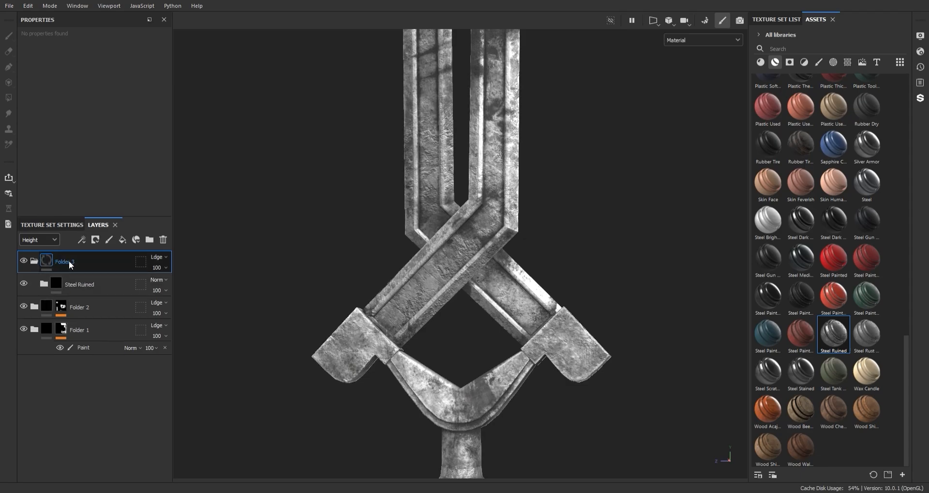
pyautogui.click(115, 4)
pyautogui.rightClick(67, 264)
pyautogui.click(121, 353)
# Step: Polygon-fill the Steel Ruined folder's mask over the intertwined blade
pyautogui.press('4')
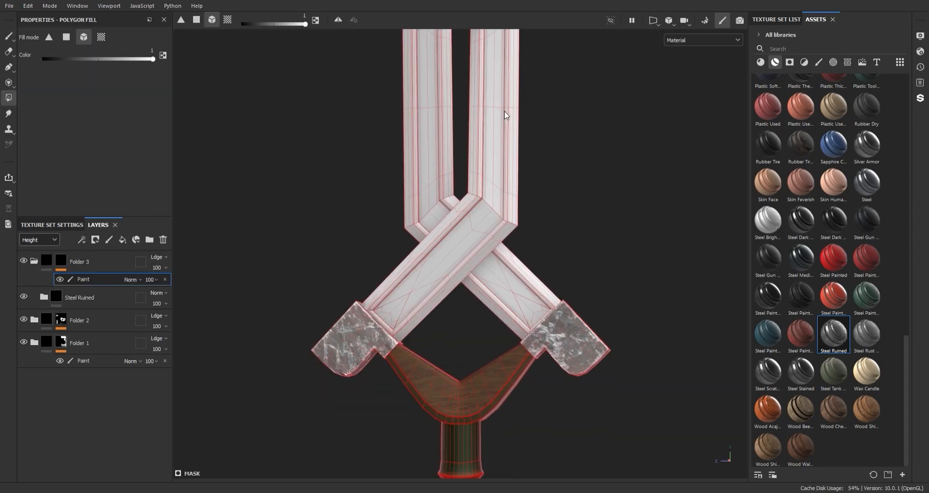
pyautogui.click(508, 118)
pyautogui.press('1')
# Step: Examine the ruined steel texture along the blade and where it meets the guard
pyautogui.keyDown('alt'); pyautogui.moveTo(508, 116); pyautogui.dragTo(503, 71, button='right'); pyautogui.keyUp('alt')
pyautogui.keyDown('alt'); pyautogui.moveTo(502, 70); pyautogui.dragTo(493, 234, button='middle'); pyautogui.keyUp('alt')
pyautogui.moveTo(494, 234)
pyautogui.keyDown('alt'); pyautogui.mouseDown(button='right')
pyautogui.moveTo(454, 32)
pyautogui.moveTo(539, 392)
pyautogui.mouseUp(button='right'); pyautogui.keyUp('alt')
pyautogui.keyDown('alt'); pyautogui.moveTo(539, 392); pyautogui.dragTo(527, 211, button='middle'); pyautogui.keyUp('alt')
pyautogui.keyDown('alt'); pyautogui.moveTo(527, 211); pyautogui.dragTo(526, 237, button='right'); pyautogui.keyUp('alt')
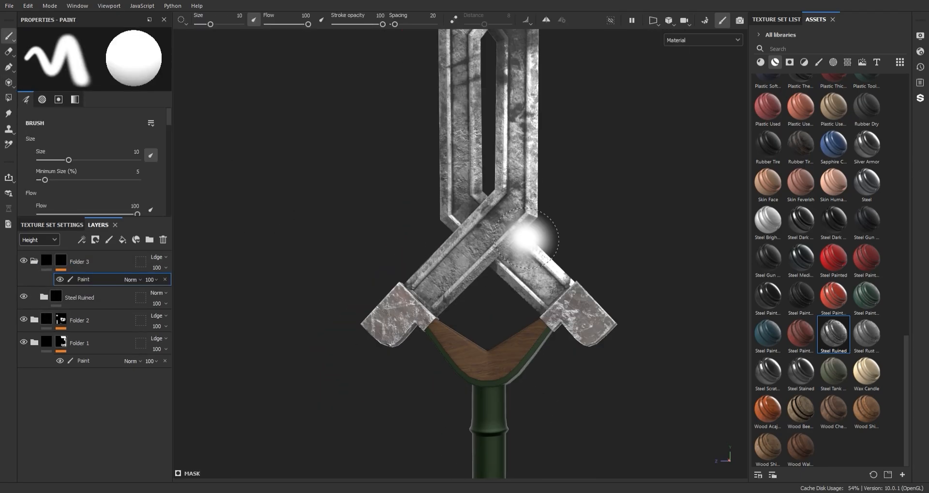
pyautogui.moveTo(526, 238)
pyautogui.keyDown('alt'); pyautogui.mouseDown()
pyautogui.moveTo(532, 193)
pyautogui.moveTo(557, 191)
pyautogui.moveTo(528, 228)
pyautogui.mouseUp(); pyautogui.keyUp('alt')
pyautogui.keyDown('alt'); pyautogui.moveTo(527, 227); pyautogui.dragTo(502, 124, button='right'); pyautogui.keyUp('alt')
pyautogui.keyDown('alt'); pyautogui.moveTo(501, 125); pyautogui.dragTo(502, 107, button='middle'); pyautogui.keyUp('alt')
# Step: Set the level of the mask generator on Steel Ruined's Dirt Occlusion layer to 0.63
pyautogui.click(79, 299)
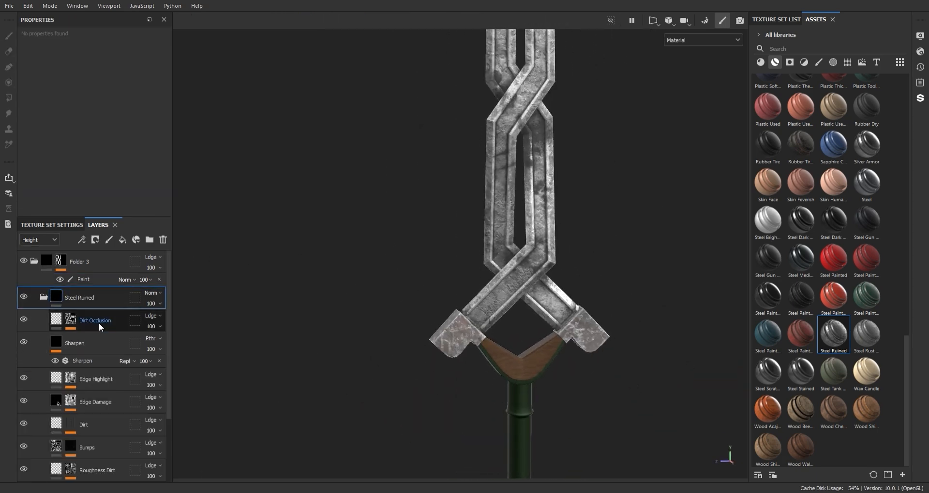
pyautogui.scroll(-1, 98, 323)
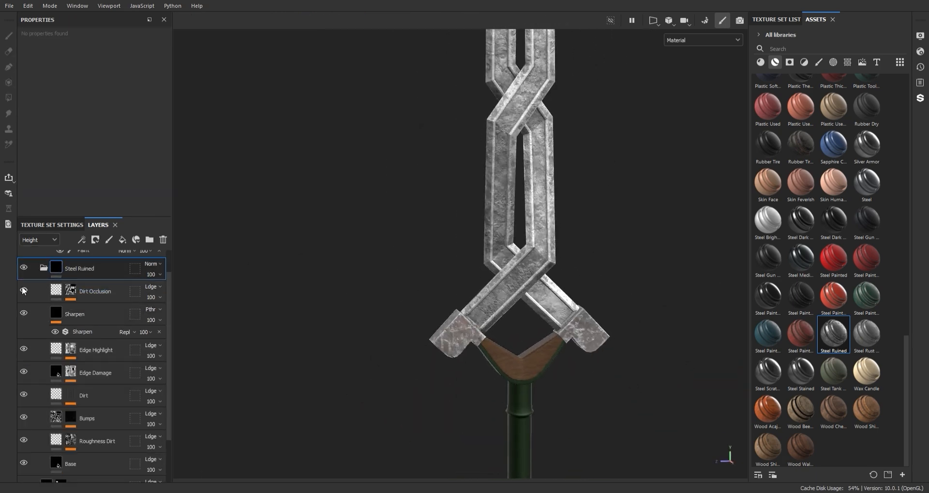
pyautogui.click(88, 293)
pyautogui.scroll(2, 91, 107)
pyautogui.moveTo(127, 94)
pyautogui.mouseDown()
pyautogui.moveTo(136, 95)
pyautogui.moveTo(113, 98)
pyautogui.mouseUp()
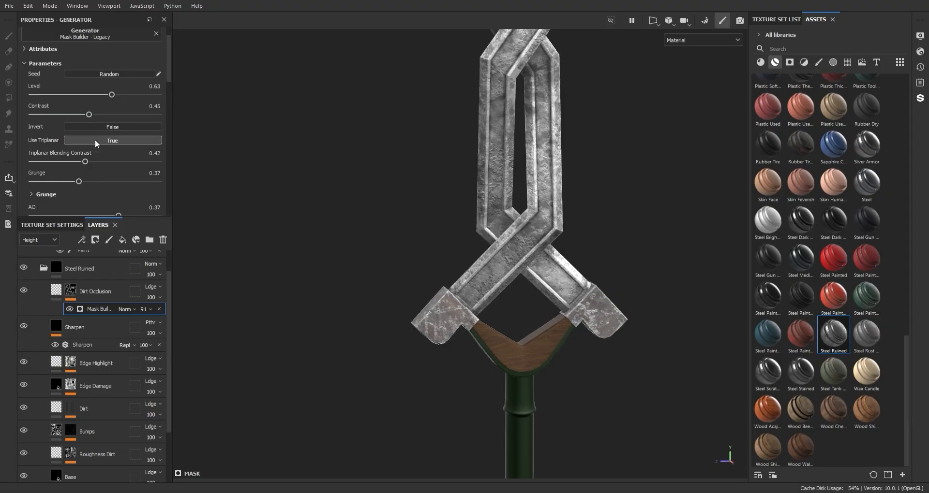
# Step: Compare the blade with Edge Highlight on and off, and set its Mask Editor's global balance to 0.62 and global contrast to 0.68
pyautogui.click(24, 364)
pyautogui.click(24, 364)
pyautogui.click(24, 364)
pyautogui.click(23, 364)
pyautogui.click(80, 364)
pyautogui.click(72, 363)
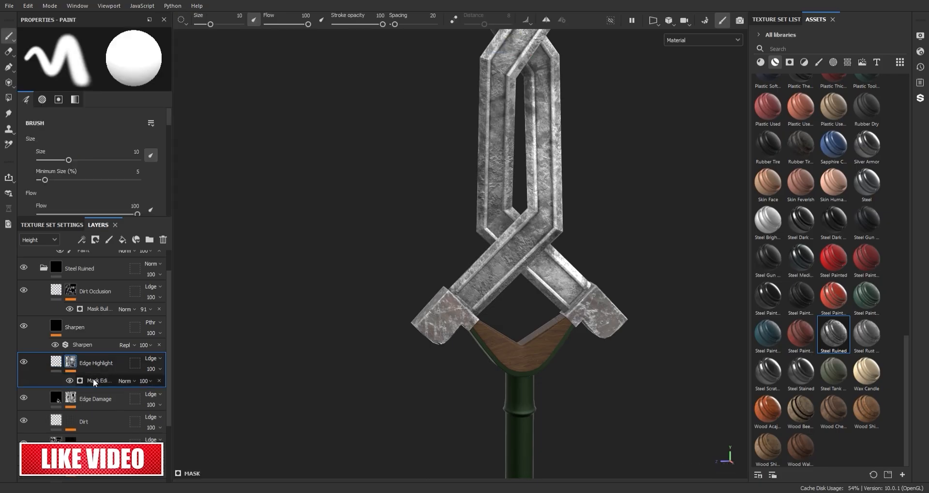
pyautogui.click(93, 381)
pyautogui.scroll(8, 522, 219)
pyautogui.moveTo(128, 116)
pyautogui.mouseDown()
pyautogui.moveTo(93, 116)
pyautogui.moveTo(118, 135)
pyautogui.mouseUp()
pyautogui.scroll(-8, 479, 127)
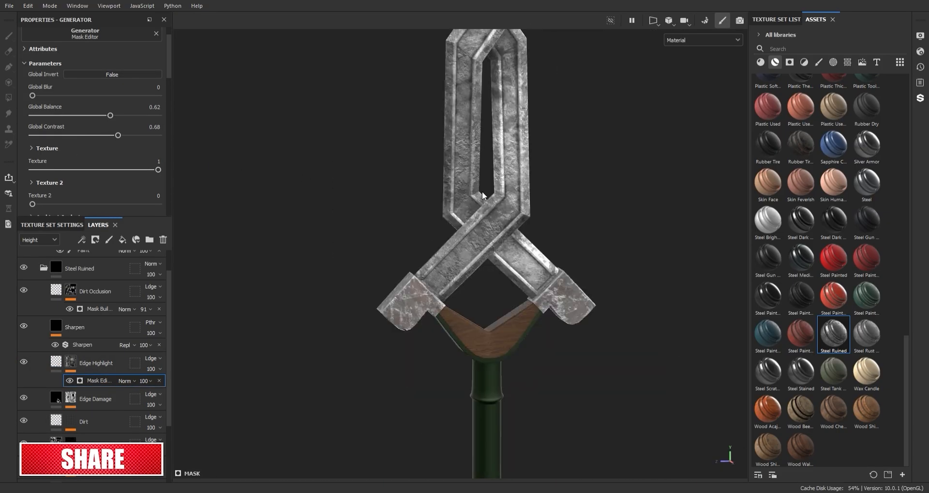
# Step: Set the base color of Steel Ruined's Base layer to a darker grey
pyautogui.scroll(4, 479, 126)
pyautogui.scroll(-4, 479, 127)
pyautogui.scroll(4, 479, 127)
pyautogui.scroll(-2, 117, 316)
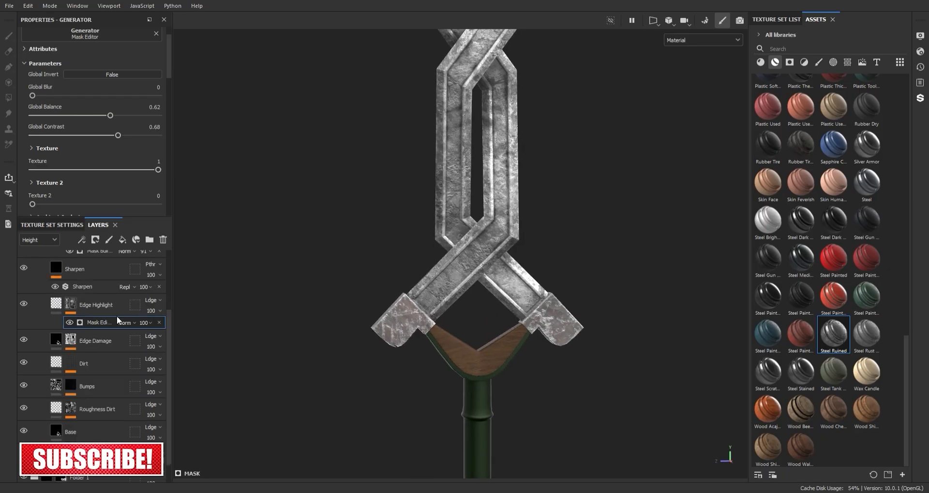
pyautogui.click(71, 432)
pyautogui.moveTo(256, 240); pyautogui.dragTo(241, 271)
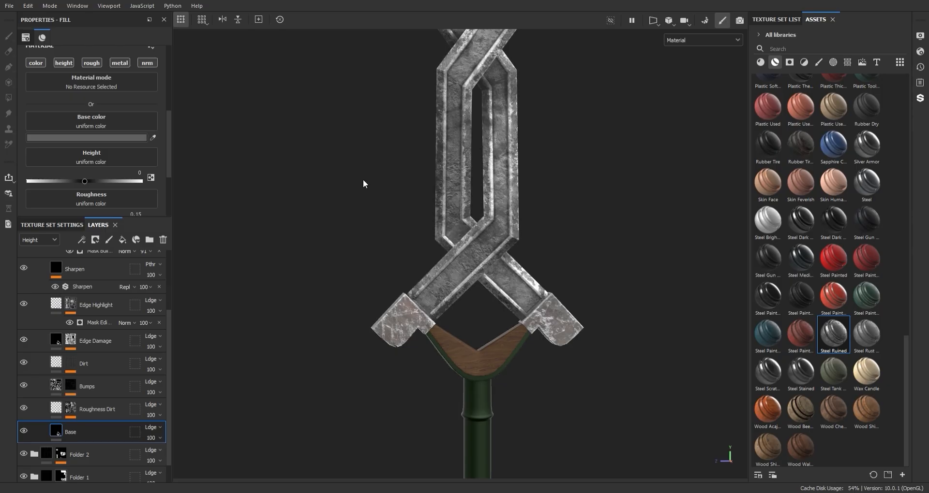
# Step: Review the whole sword and collapse the Steel Ruined group in the layer stack
pyautogui.scroll(-5, 372, 190)
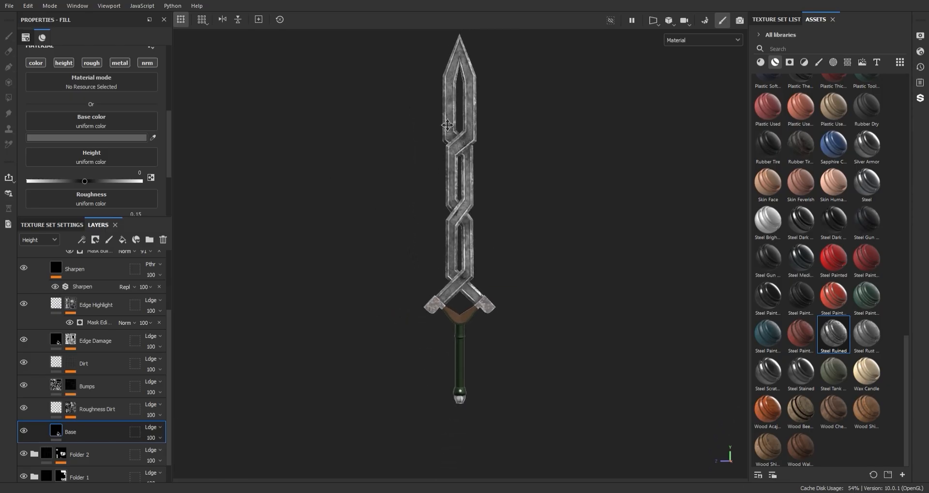
pyautogui.keyDown('alt'); pyautogui.moveTo(459, 190); pyautogui.dragTo(462, 173, button='middle'); pyautogui.keyUp('alt')
pyautogui.scroll(3, 142, 289)
pyautogui.click(45, 298)
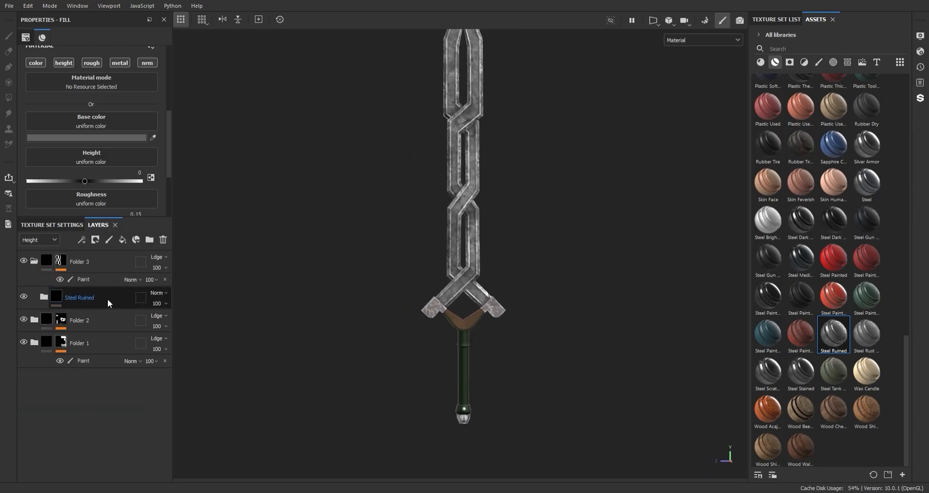
# Step: Add a fill layer above Steel Ruined in Folder 3 and set its height blending mode to Normal
pyautogui.click(124, 242)
pyautogui.scroll(-3, 100, 308)
pyautogui.moveTo(83, 432); pyautogui.dragTo(112, 288)
pyautogui.click(44, 320)
pyautogui.scroll(5, 409, 158)
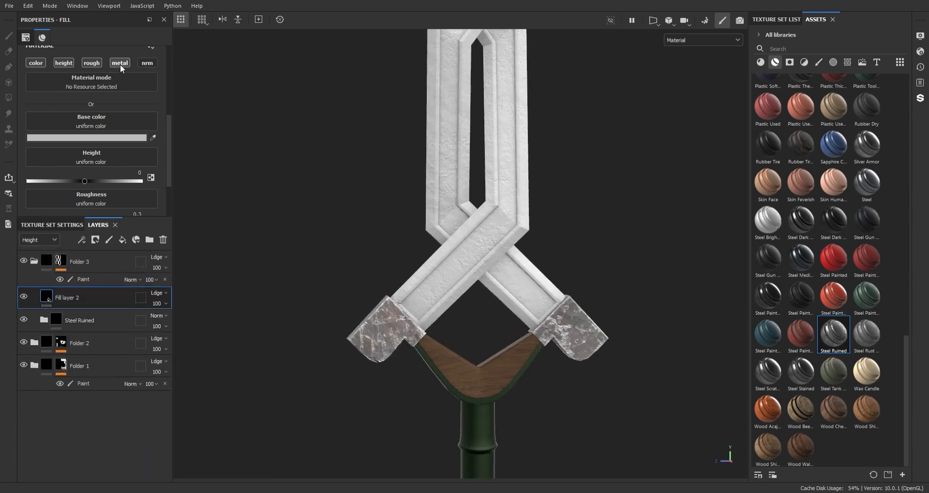
pyautogui.click(159, 293)
pyautogui.click(167, 3)
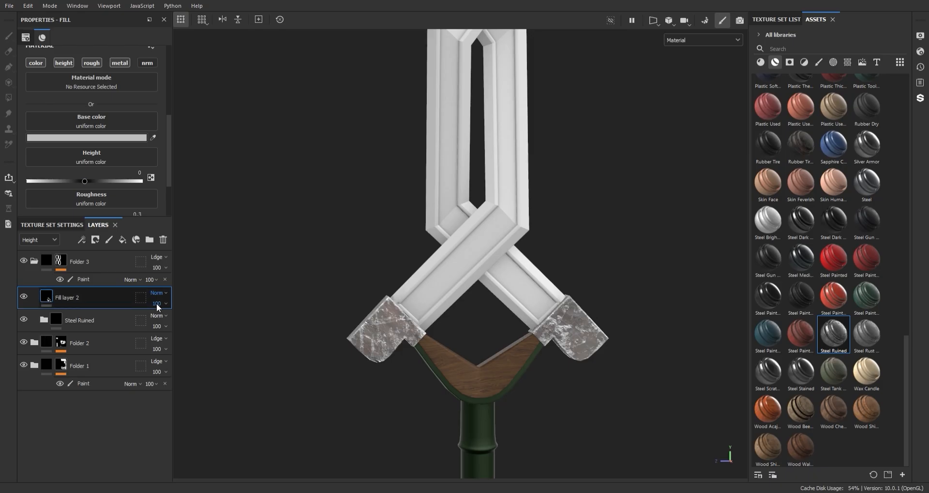
# Step: Set the new fill layer's metallic to 0.4 and its base color to a dark grey
pyautogui.scroll(-3, 111, 172)
pyautogui.moveTo(62, 209); pyautogui.dragTo(73, 207)
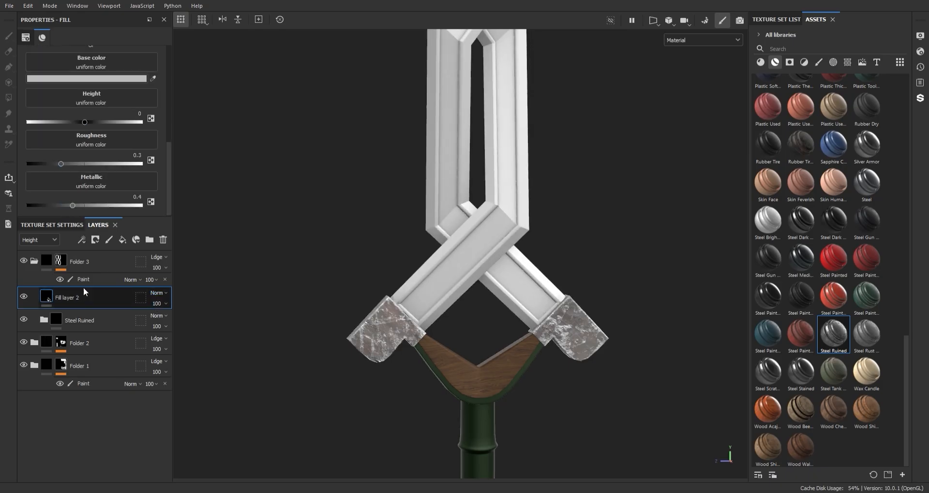
pyautogui.click(80, 79)
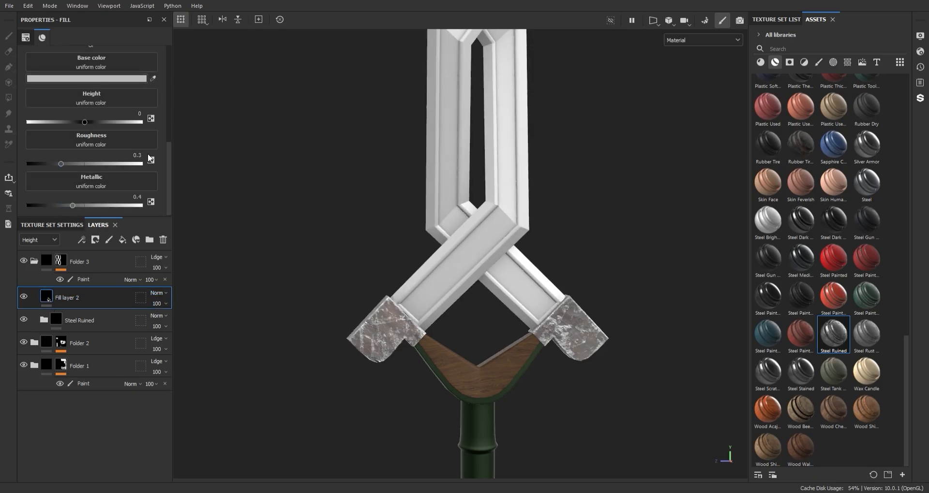
pyautogui.click(247, 277)
# Step: Add a black mask to Fill layer 2 and a paint effect on that mask
pyautogui.rightClick(67, 298)
pyautogui.click(92, 312)
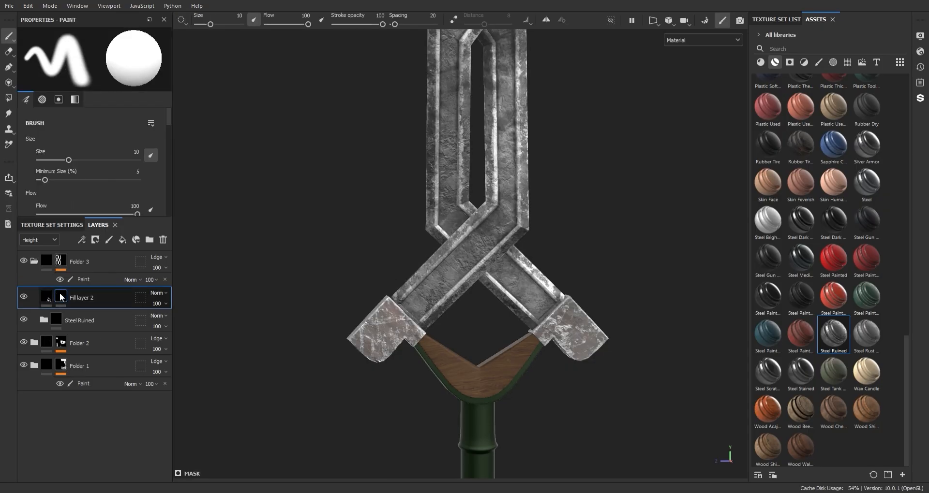
pyautogui.rightClick(60, 294)
pyautogui.click(96, 334)
# Step: Choose the Chalk Thin brush and activate painting along a path
pyautogui.click(818, 63)
pyautogui.moveTo(908, 210); pyautogui.dragTo(905, 116)
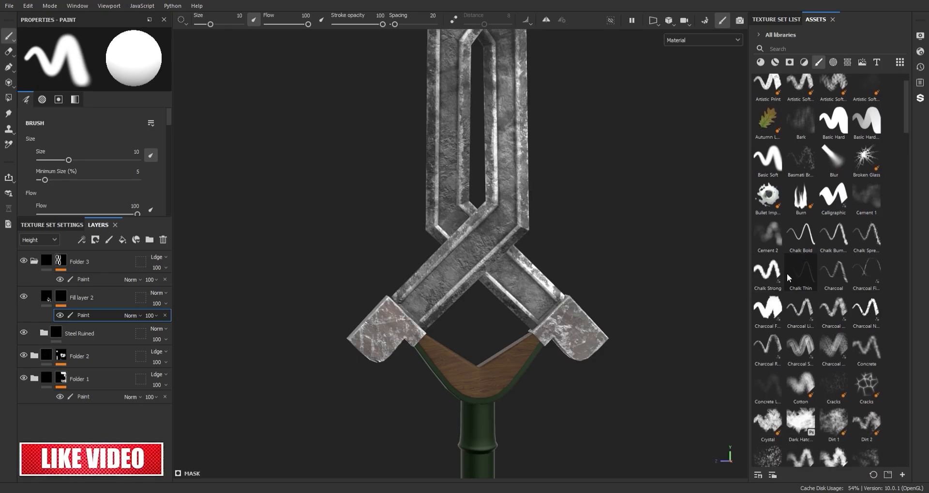
pyautogui.click(799, 275)
pyautogui.click(9, 67)
# Step: Start a path at the guard's left end and run it over the lowest crossing up the blade's right strand
pyautogui.keyDown('alt'); pyautogui.moveTo(416, 284); pyautogui.dragTo(456, 261, button='middle'); pyautogui.keyUp('alt')
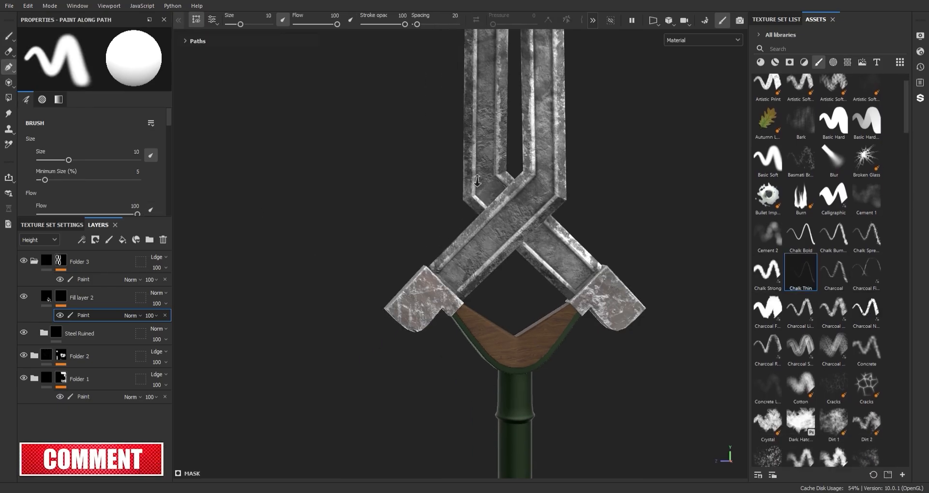
pyautogui.scroll(5, 457, 260)
pyautogui.click(415, 323)
pyautogui.click(470, 272)
pyautogui.keyDown('alt'); pyautogui.moveTo(520, 224); pyautogui.dragTo(450, 324, button='middle'); pyautogui.keyUp('alt')
pyautogui.click(474, 269)
pyautogui.click(472, 271)
pyautogui.click(519, 222)
pyautogui.click(458, 311)
pyautogui.click(458, 269)
pyautogui.keyDown('alt'); pyautogui.moveTo(457, 202); pyautogui.dragTo(443, 303, button='middle'); pyautogui.keyUp('alt')
pyautogui.click(444, 225)
pyautogui.keyDown('alt'); pyautogui.moveTo(443, 226); pyautogui.dragTo(439, 311, button='middle'); pyautogui.keyUp('alt')
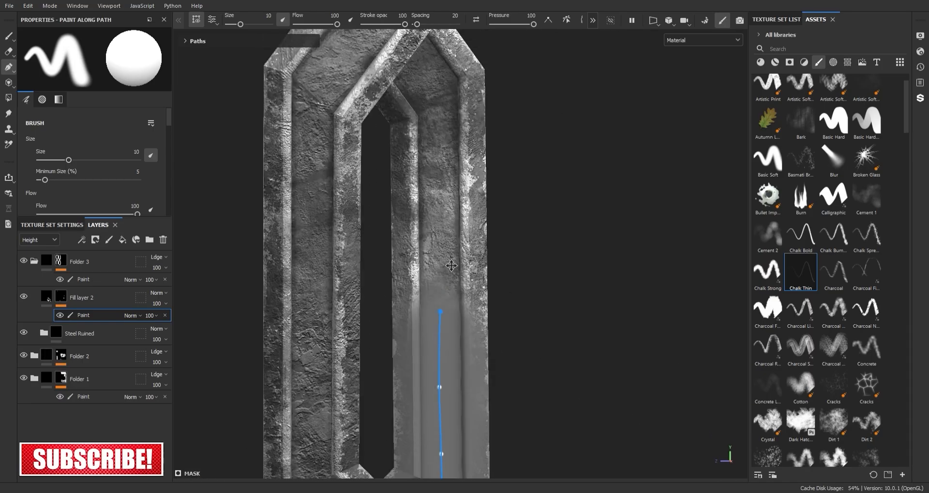
# Step: Extend the path over the next crossing and up the left strand of the blade's middle loop
pyautogui.click(439, 189)
pyautogui.keyDown('alt'); pyautogui.moveTo(439, 190); pyautogui.dragTo(427, 375, button='middle'); pyautogui.keyUp('alt')
pyautogui.click(436, 312)
pyautogui.keyDown('alt'); pyautogui.moveTo(435, 311); pyautogui.dragTo(432, 366, button='middle'); pyautogui.keyUp('alt')
pyautogui.click(432, 316)
pyautogui.keyDown('alt'); pyautogui.moveTo(376, 228); pyautogui.dragTo(401, 300, button='middle'); pyautogui.keyUp('alt')
pyautogui.moveTo(401, 300)
pyautogui.keyDown('alt'); pyautogui.mouseDown()
pyautogui.moveTo(465, 305)
pyautogui.moveTo(391, 290)
pyautogui.mouseUp(); pyautogui.keyUp('alt')
pyautogui.click(342, 257)
pyautogui.keyDown('alt'); pyautogui.moveTo(342, 257); pyautogui.dragTo(381, 328, button='middle'); pyautogui.keyUp('alt')
pyautogui.click(358, 295)
pyautogui.click(352, 238)
pyautogui.keyDown('alt'); pyautogui.moveTo(352, 238); pyautogui.dragTo(358, 396, button='middle'); pyautogui.keyUp('alt')
pyautogui.click(360, 299)
pyautogui.keyDown('alt'); pyautogui.moveTo(360, 298); pyautogui.dragTo(357, 363, button='middle'); pyautogui.keyUp('alt')
pyautogui.click(357, 266)
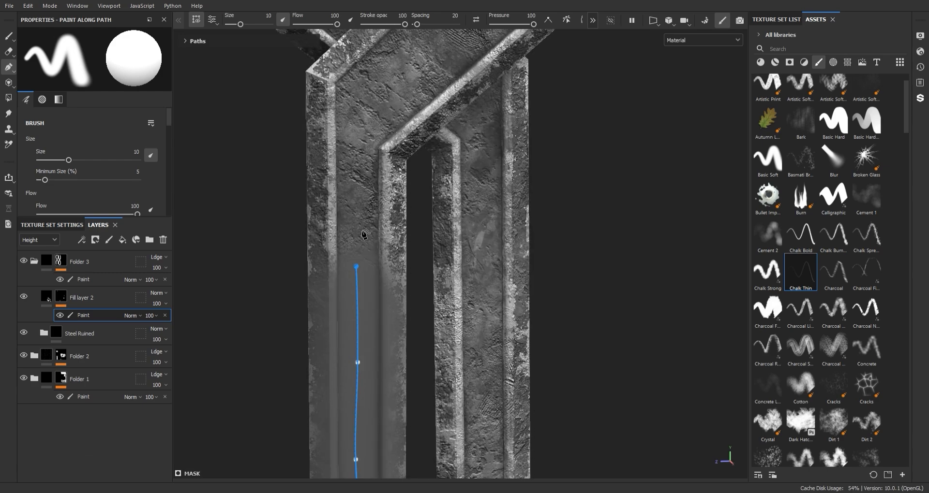
# Step: Continue the path diagonally over the upper crossing onto the blade's right strand
pyautogui.click(358, 304)
pyautogui.click(357, 261)
pyautogui.keyDown('alt'); pyautogui.moveTo(356, 266); pyautogui.dragTo(326, 326, button='middle'); pyautogui.keyUp('alt')
pyautogui.click(334, 303)
pyautogui.keyDown('alt'); pyautogui.moveTo(397, 250); pyautogui.dragTo(365, 282, button='middle'); pyautogui.keyUp('alt')
pyautogui.click(369, 270)
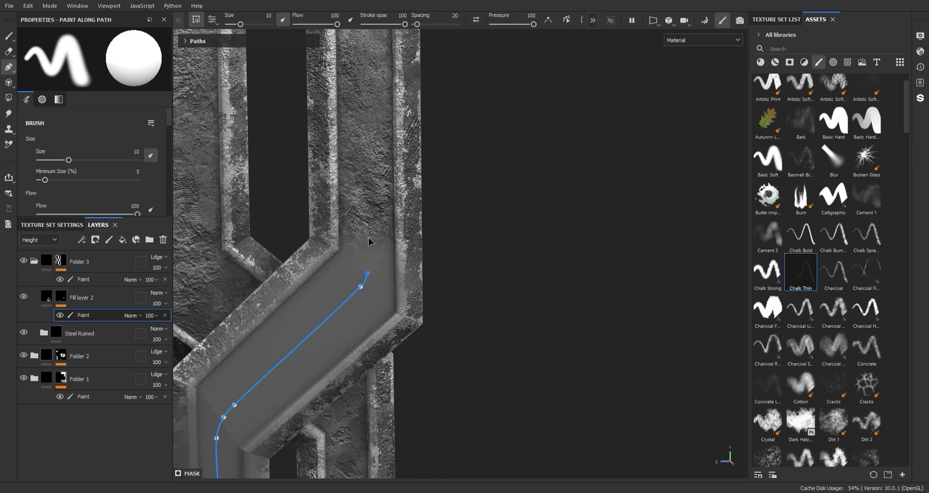
# Step: Extend the path up the right strand of the top loop to the blade's tip
pyautogui.click(369, 238)
pyautogui.keyDown('alt'); pyautogui.moveTo(369, 238); pyautogui.dragTo(376, 434, button='middle'); pyautogui.keyUp('alt')
pyautogui.click(373, 176)
pyautogui.keyDown('alt'); pyautogui.moveTo(373, 176); pyautogui.dragTo(394, 369, button='middle'); pyautogui.keyUp('alt')
pyautogui.keyDown('alt'); pyautogui.moveTo(377, 238); pyautogui.dragTo(389, 282, button='middle'); pyautogui.keyUp('alt')
pyautogui.click(402, 359)
pyautogui.click(336, 171)
pyautogui.keyDown('alt'); pyautogui.moveTo(337, 171); pyautogui.dragTo(368, 245, button='middle'); pyautogui.keyUp('alt')
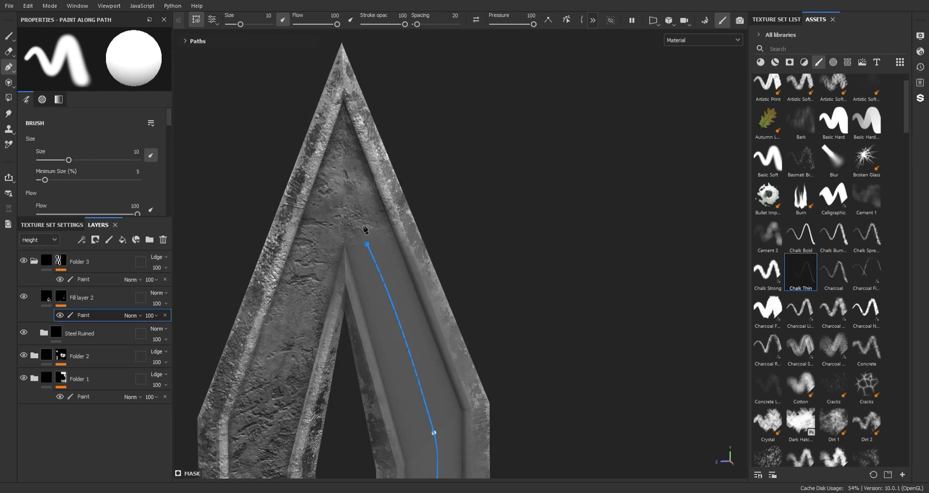
pyautogui.click(345, 180)
pyautogui.keyDown('alt'); pyautogui.moveTo(392, 317); pyautogui.dragTo(476, 387, button='right'); pyautogui.keyUp('alt')
pyautogui.keyDown('alt'); pyautogui.moveTo(476, 387); pyautogui.dragTo(456, 263, button='middle'); pyautogui.keyUp('alt')
pyautogui.keyDown('alt'); pyautogui.moveTo(363, 163); pyautogui.dragTo(395, 243, button='middle'); pyautogui.keyUp('alt')
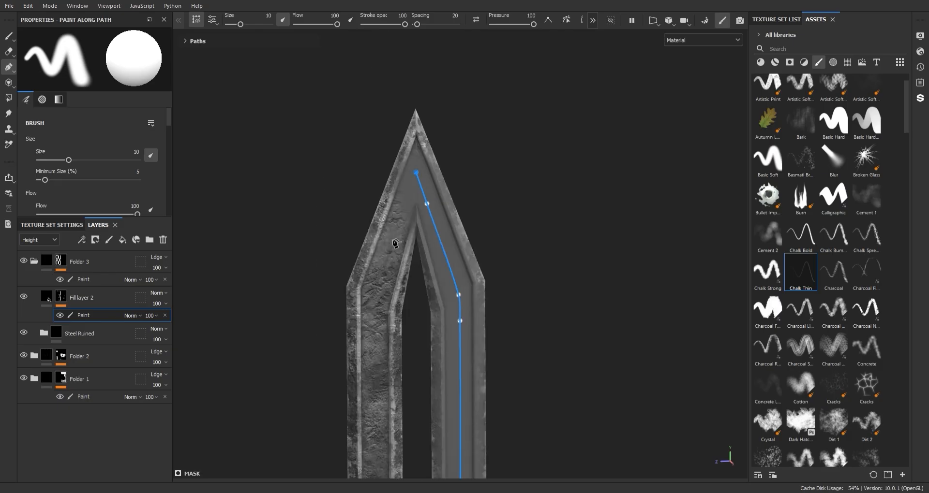
# Step: Bring the path from the tip down the left strand of the top loop
pyautogui.click(378, 285)
pyautogui.keyDown('alt'); pyautogui.moveTo(378, 287); pyautogui.dragTo(379, 242, button='middle'); pyautogui.keyUp('alt')
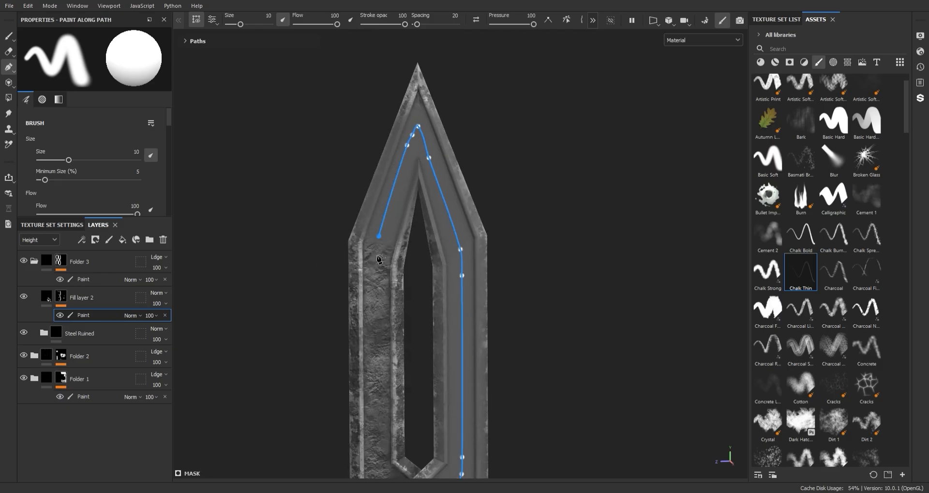
pyautogui.click(376, 284)
pyautogui.keyDown('alt'); pyautogui.moveTo(386, 398); pyautogui.dragTo(375, 276, button='middle'); pyautogui.keyUp('alt')
pyautogui.click(366, 352)
pyautogui.keyDown('alt'); pyautogui.moveTo(366, 324); pyautogui.dragTo(366, 246, button='middle'); pyautogui.keyUp('alt')
# Step: Continue the path down through the middle loop and over the crossing above the lowest loop
pyautogui.keyDown('alt'); pyautogui.moveTo(366, 246); pyautogui.dragTo(420, 300); pyautogui.keyUp('alt')
pyautogui.keyDown('alt'); pyautogui.moveTo(420, 300); pyautogui.dragTo(382, 351, button='right'); pyautogui.keyUp('alt')
pyautogui.keyDown('alt'); pyautogui.moveTo(382, 351); pyautogui.dragTo(422, 314); pyautogui.keyUp('alt')
pyautogui.keyDown('alt'); pyautogui.moveTo(439, 345); pyautogui.dragTo(429, 307); pyautogui.keyUp('alt')
pyautogui.keyDown('alt'); pyautogui.moveTo(390, 359); pyautogui.dragTo(454, 272, button='middle'); pyautogui.keyUp('alt')
pyautogui.click(399, 349)
pyautogui.keyDown('alt'); pyautogui.moveTo(418, 375); pyautogui.dragTo(427, 245, button='middle'); pyautogui.keyUp('alt')
pyautogui.click(405, 238)
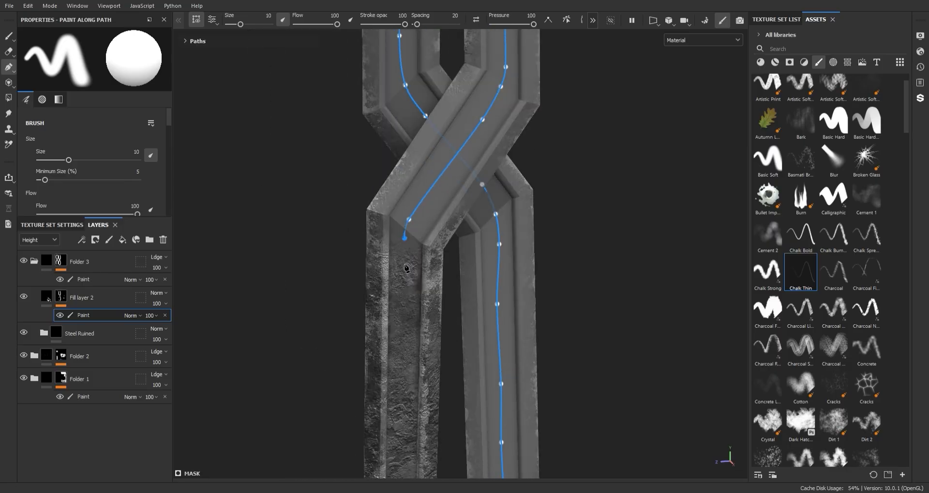
# Step: Finish the path down the lowest loop's left strand and under the crossing to the guard's right end
pyautogui.click(402, 270)
pyautogui.keyDown('alt'); pyautogui.moveTo(425, 342); pyautogui.dragTo(467, 161, button='middle'); pyautogui.keyUp('alt')
pyautogui.click(402, 306)
pyautogui.click(406, 341)
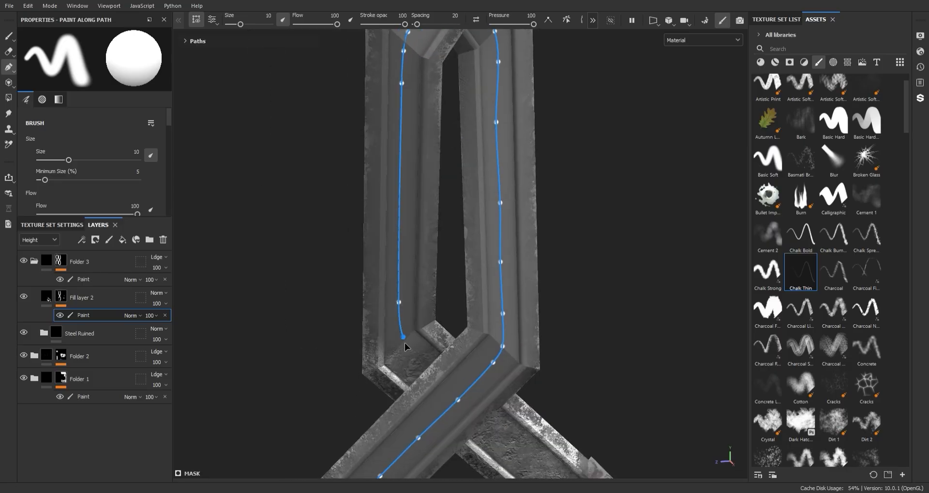
pyautogui.click(422, 363)
pyautogui.keyDown('alt'); pyautogui.moveTo(438, 382); pyautogui.dragTo(390, 286, button='middle'); pyautogui.keyUp('alt')
pyautogui.click(450, 337)
pyautogui.click(518, 398)
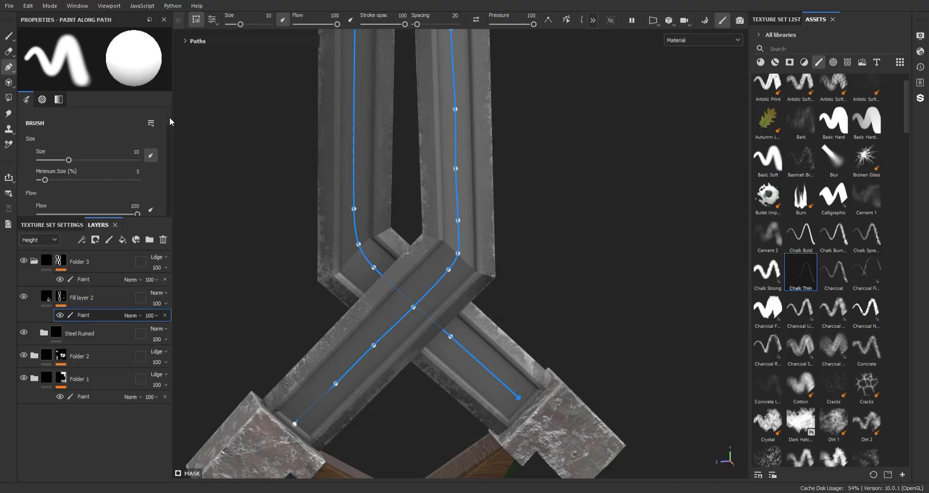
# Step: Set the path's brush size to 0.89 and adjust its points beside the guard's left end
pyautogui.moveTo(68, 160); pyautogui.dragTo(51, 160)
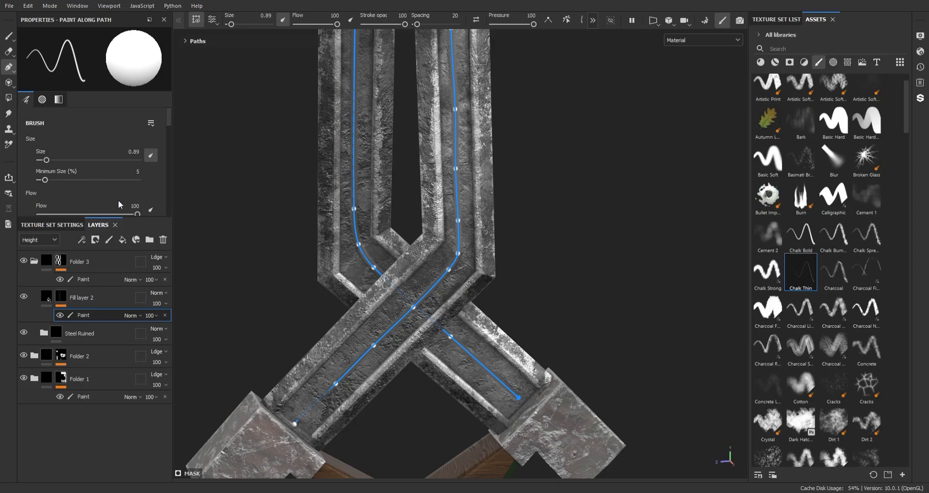
pyautogui.scroll(4, 292, 399)
pyautogui.keyDown('alt'); pyautogui.moveTo(295, 395); pyautogui.dragTo(454, 262); pyautogui.keyUp('alt')
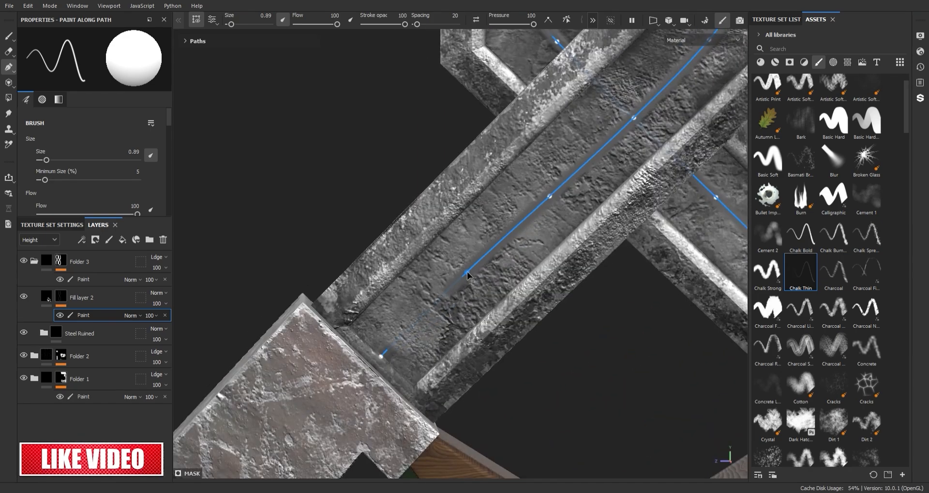
pyautogui.keyDown('alt'); pyautogui.moveTo(468, 276); pyautogui.dragTo(692, 175); pyautogui.keyUp('alt')
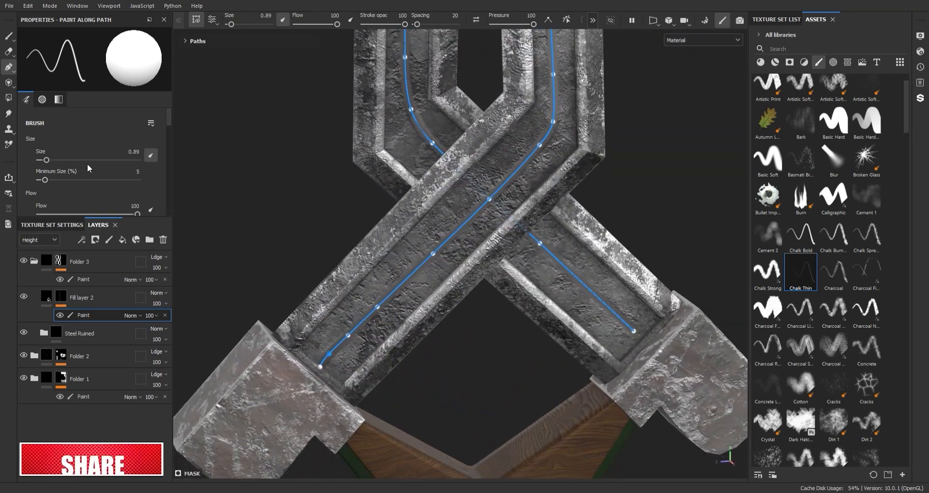
# Step: Set the path's brush spacing to 108 so the stroke breaks into separate beads
pyautogui.scroll(-5, 170, 147)
pyautogui.scroll(3, 170, 146)
pyautogui.moveTo(34, 176); pyautogui.dragTo(61, 177)
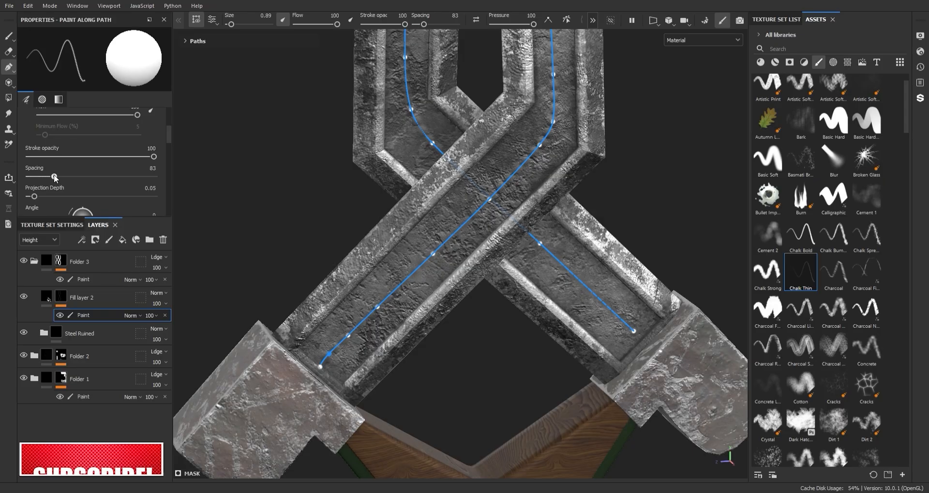
# Step: Set Fill layer 2's height to 0.1333, roughness to 0.125 and metallic to 0.55
pyautogui.click(47, 296)
pyautogui.moveTo(84, 122); pyautogui.dragTo(89, 125)
pyautogui.scroll(-7, 555, 233)
pyautogui.keyDown('alt'); pyautogui.moveTo(555, 233); pyautogui.dragTo(546, 323, button='middle'); pyautogui.keyUp('alt')
pyautogui.scroll(-3, 546, 323)
pyautogui.keyDown('alt'); pyautogui.moveTo(524, 135); pyautogui.dragTo(497, 203, button='middle'); pyautogui.keyUp('alt')
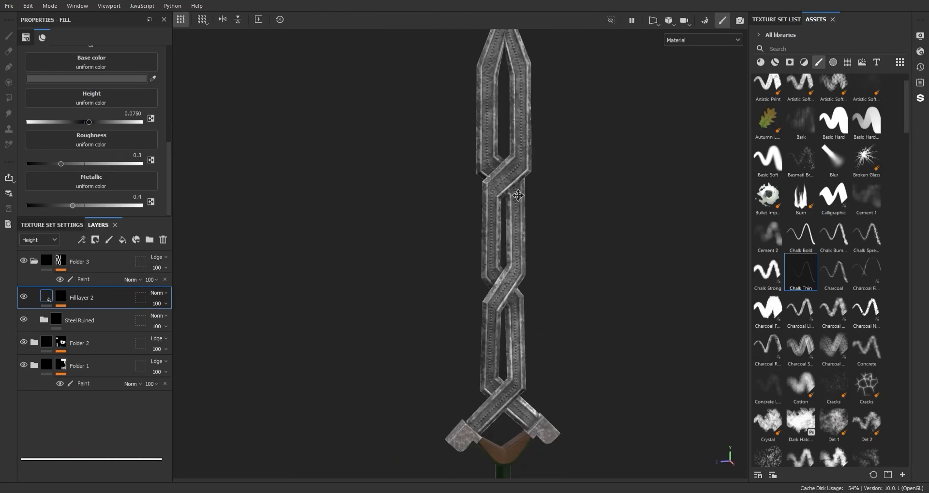
pyautogui.scroll(7, 498, 343)
pyautogui.keyDown('alt'); pyautogui.moveTo(497, 343); pyautogui.dragTo(460, 248, button='middle'); pyautogui.keyUp('alt')
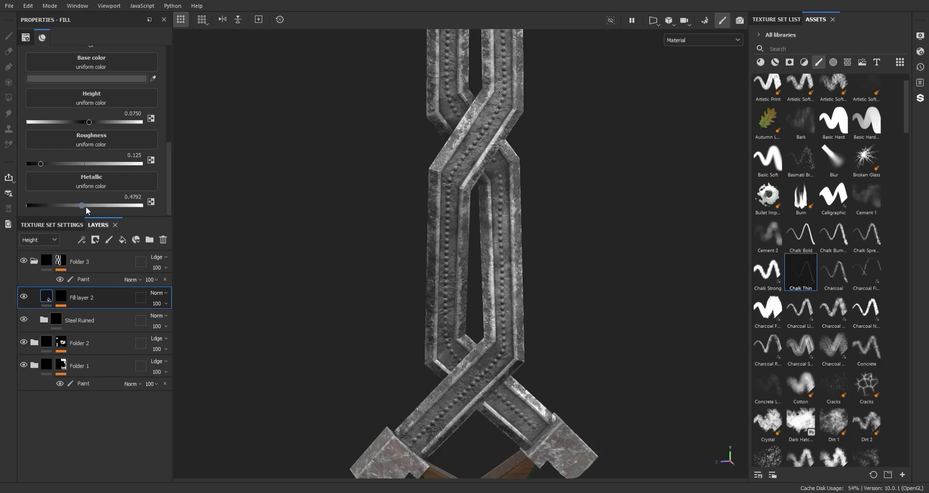
pyautogui.moveTo(95, 126); pyautogui.dragTo(92, 125)
pyautogui.keyDown('alt'); pyautogui.moveTo(427, 312); pyautogui.dragTo(427, 236, button='middle'); pyautogui.keyUp('alt')
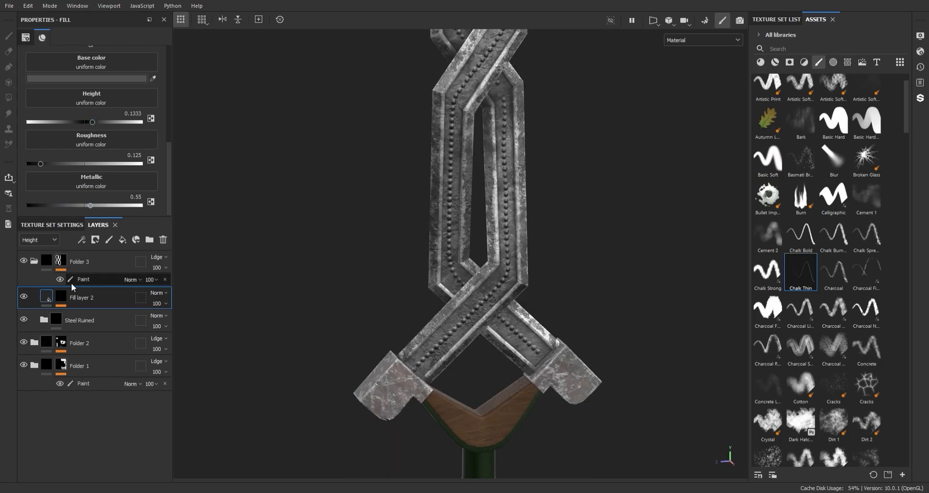
# Step: Try a spacing of 153 and a stroke opacity of 85 for the path on Fill layer 2's mask
pyautogui.click(62, 296)
pyautogui.click(80, 316)
pyautogui.keyDown('alt'); pyautogui.moveTo(479, 225); pyautogui.dragTo(500, 193, button='middle'); pyautogui.keyUp('alt')
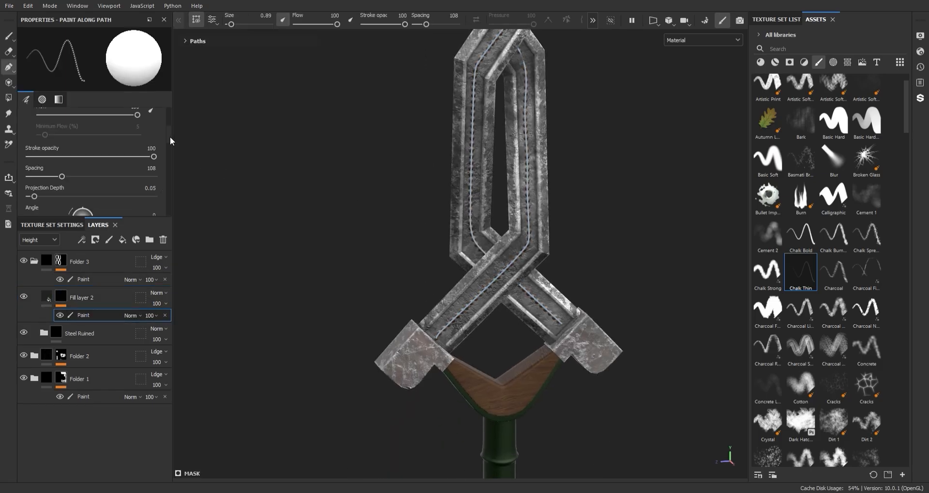
pyautogui.scroll(-1, 72, 151)
pyautogui.moveTo(62, 151); pyautogui.dragTo(62, 150)
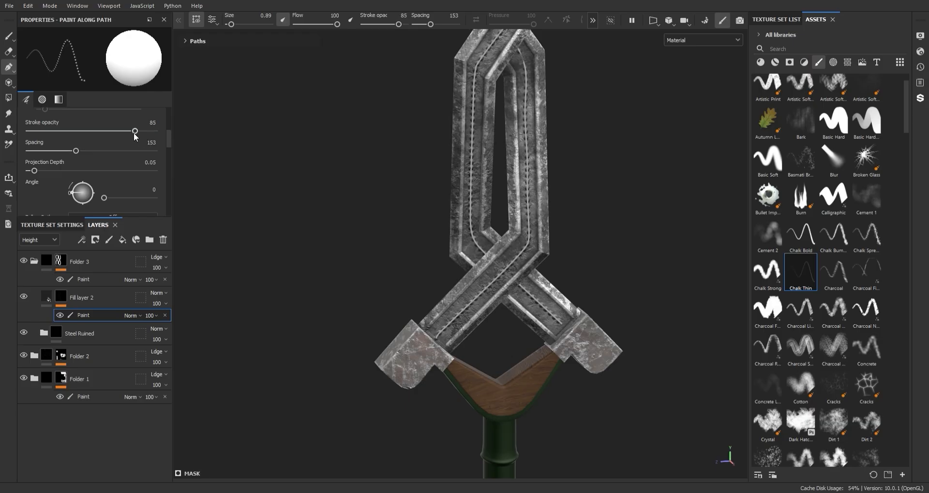
# Step: Reselect the mask's paint effect and adjust the path's points at the lowest crossing
pyautogui.click(88, 304)
pyautogui.click(89, 315)
pyautogui.scroll(4, 436, 316)
pyautogui.click(465, 323)
pyautogui.scroll(4, 450, 312)
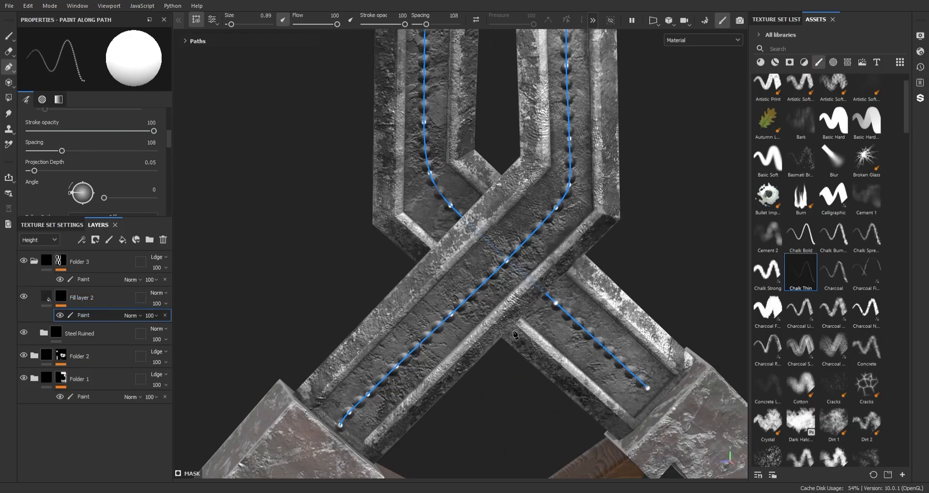
pyautogui.keyDown('alt'); pyautogui.moveTo(507, 259); pyautogui.dragTo(457, 283, button='middle'); pyautogui.keyUp('alt')
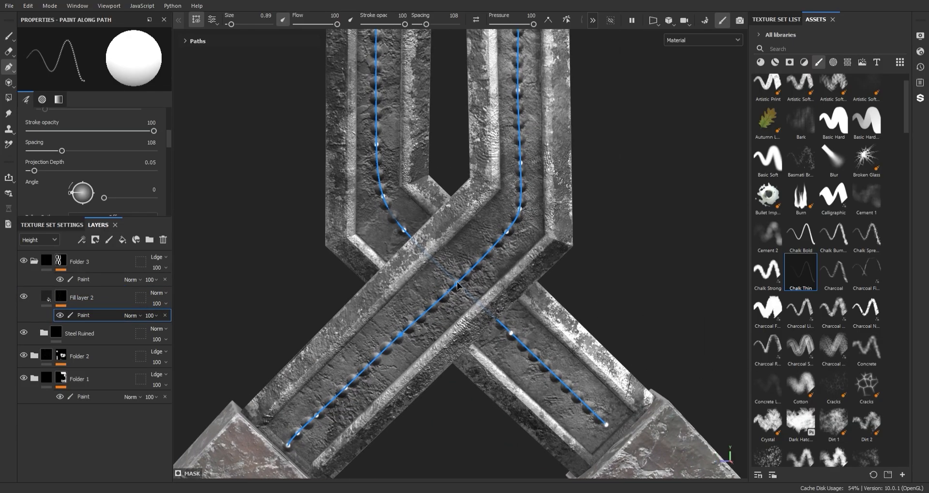
pyautogui.scroll(-4, 458, 284)
# Step: Reposition the path's points along the blade's right strand to straighten the row of beads
pyautogui.scroll(4, 475, 243)
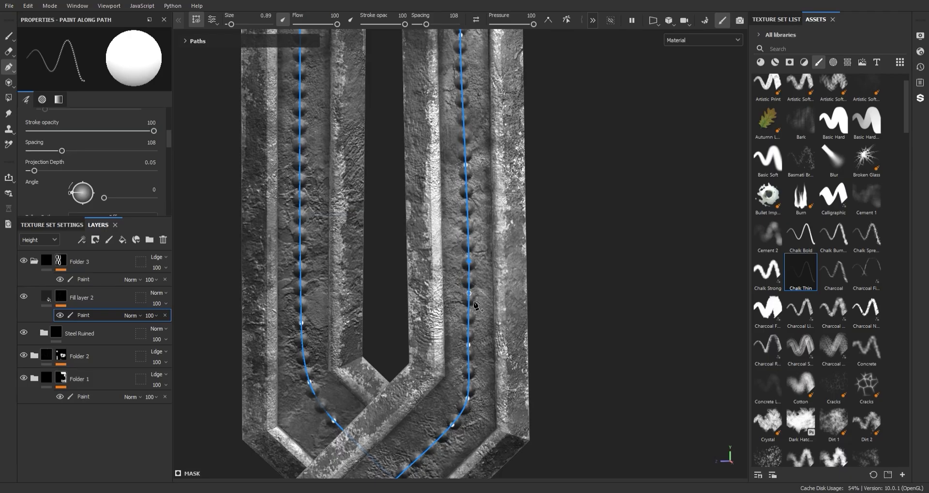
pyautogui.keyDown('alt'); pyautogui.moveTo(485, 213); pyautogui.dragTo(475, 314, button='middle'); pyautogui.keyUp('alt')
pyautogui.scroll(2, 475, 316)
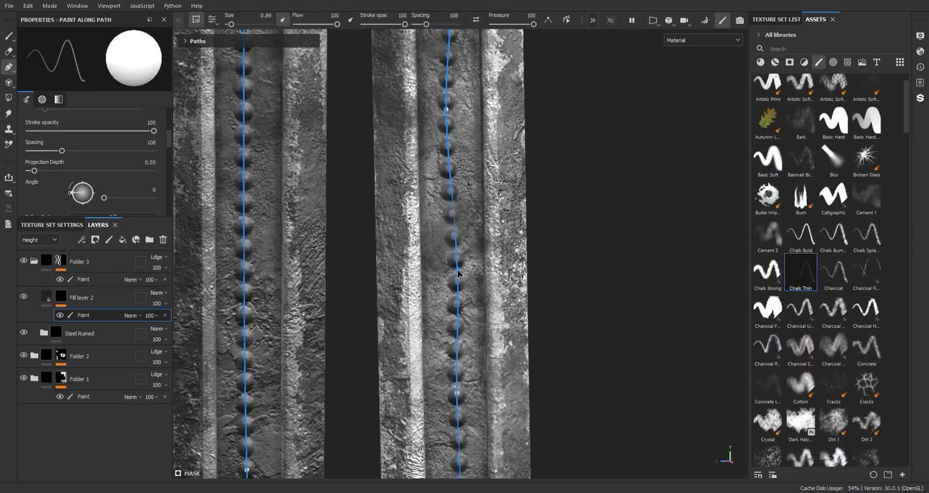
pyautogui.keyDown('alt'); pyautogui.moveTo(476, 128); pyautogui.dragTo(469, 273, button='middle'); pyautogui.keyUp('alt')
pyautogui.moveTo(438, 254); pyautogui.dragTo(445, 254)
pyautogui.keyDown('alt'); pyautogui.moveTo(472, 106); pyautogui.dragTo(483, 305, button='middle'); pyautogui.keyUp('alt')
pyautogui.moveTo(420, 209); pyautogui.dragTo(445, 271)
pyautogui.keyDown('alt'); pyautogui.moveTo(334, 77); pyautogui.dragTo(429, 387, button='middle'); pyautogui.keyUp('alt')
pyautogui.scroll(-2, 415, 236)
# Step: Align the path's points along the left strand with the centre of the groove up toward the tip
pyautogui.keyDown('alt'); pyautogui.moveTo(383, 246); pyautogui.dragTo(418, 269, button='middle'); pyautogui.keyUp('alt')
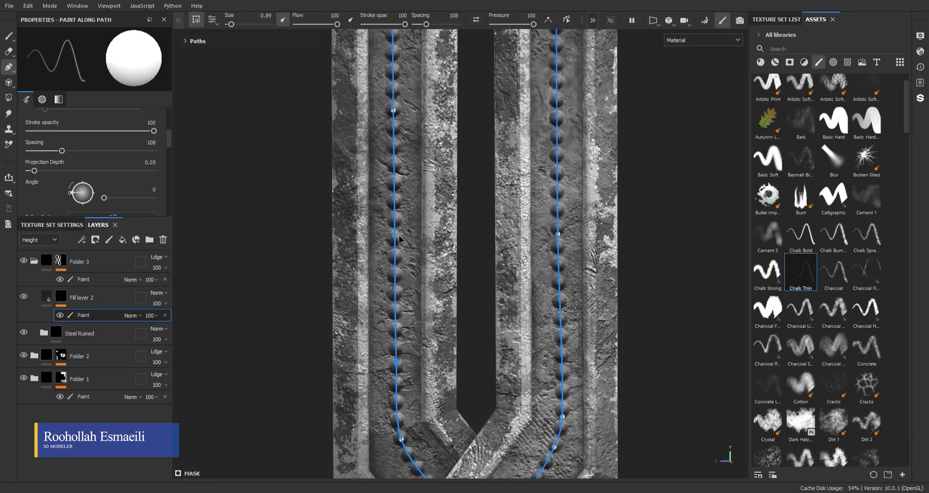
pyautogui.keyDown('alt'); pyautogui.moveTo(410, 203); pyautogui.dragTo(384, 255, button='middle'); pyautogui.keyUp('alt')
pyautogui.scroll(-1, 508, 160)
pyautogui.keyDown('alt'); pyautogui.moveTo(508, 159); pyautogui.dragTo(481, 274, button='middle'); pyautogui.keyUp('alt')
pyautogui.scroll(-6, 450, 226)
pyautogui.scroll(6, 477, 237)
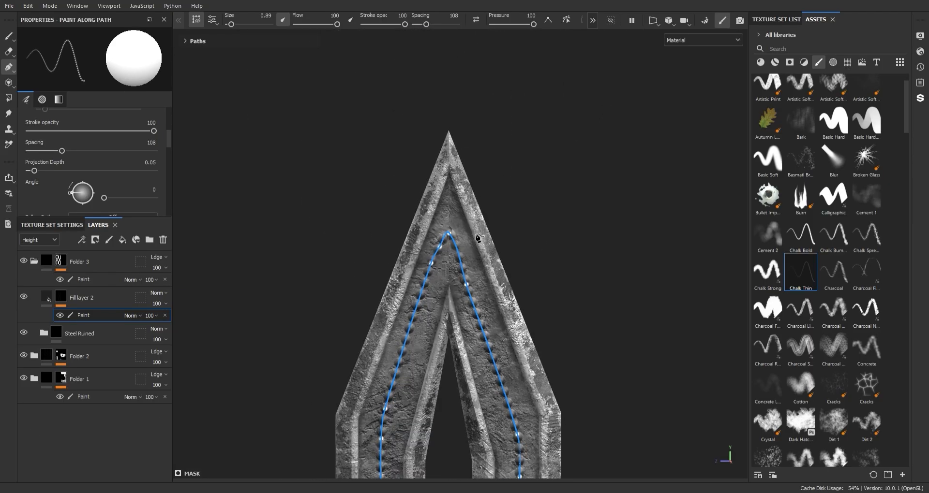
# Step: Reshape the path at the blade's tip into a rounded arch by moving its points
pyautogui.moveTo(440, 229); pyautogui.dragTo(440, 206)
pyautogui.moveTo(424, 252); pyautogui.dragTo(419, 248)
pyautogui.moveTo(463, 306); pyautogui.dragTo(473, 304)
pyautogui.moveTo(440, 206); pyautogui.dragTo(441, 229)
pyautogui.moveTo(413, 276); pyautogui.dragTo(407, 277)
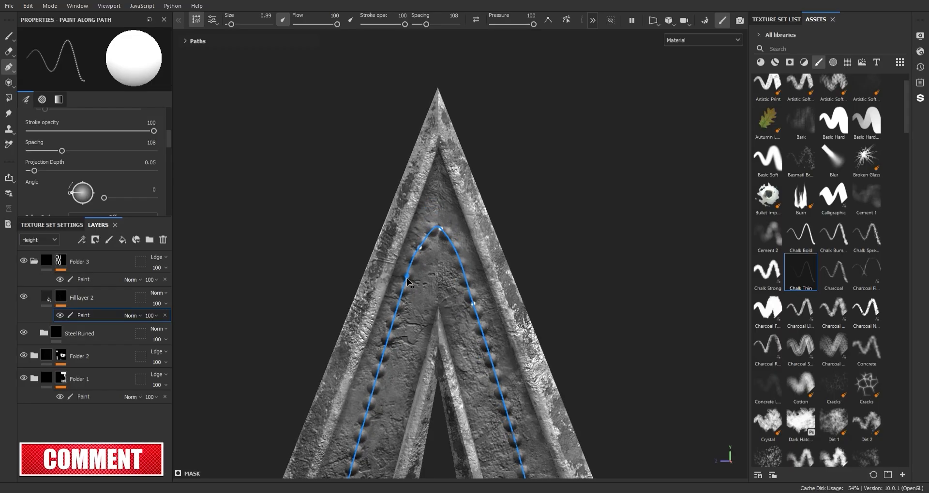
pyautogui.scroll(-1, 388, 365)
pyautogui.moveTo(389, 365)
pyautogui.keyDown('alt'); pyautogui.mouseDown(button='middle')
pyautogui.moveTo(386, 288)
pyautogui.moveTo(396, 273)
pyautogui.moveTo(393, 293)
pyautogui.mouseUp(button='middle'); pyautogui.keyUp('alt')
pyautogui.moveTo(431, 163); pyautogui.dragTo(428, 172)
# Step: Examine the beads at the blade's tip without the path overlay, and return to path editing
pyautogui.press('1')
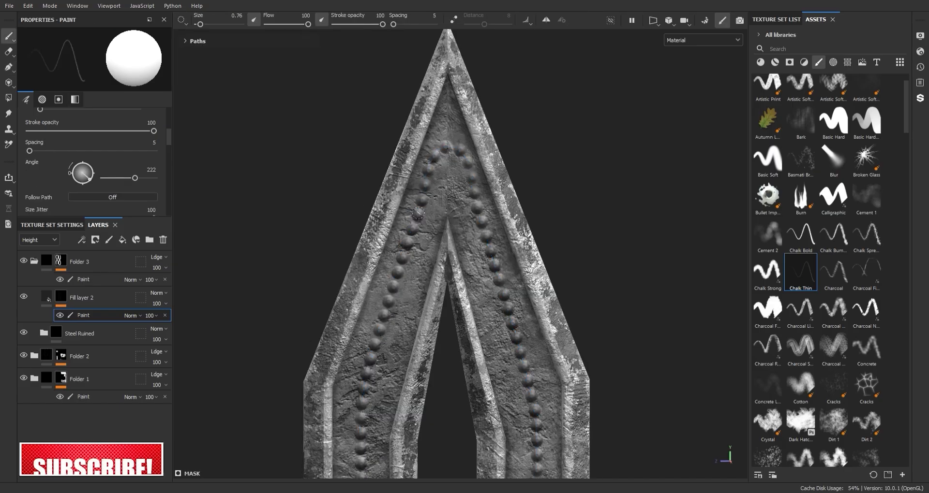
pyautogui.press('3')
pyautogui.press('4')
pyautogui.keyDown('alt'); pyautogui.moveTo(318, 231); pyautogui.dragTo(301, 275, button='middle'); pyautogui.keyUp('alt')
pyautogui.press('1')
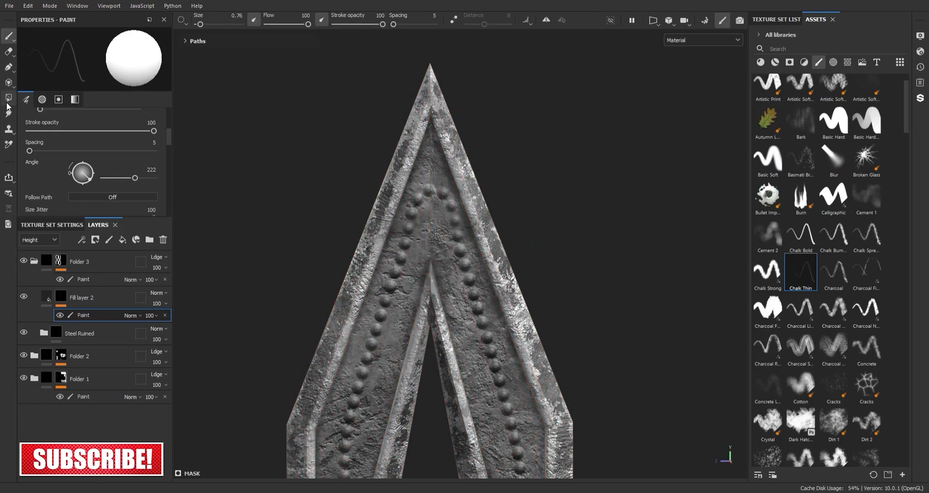
pyautogui.click(8, 67)
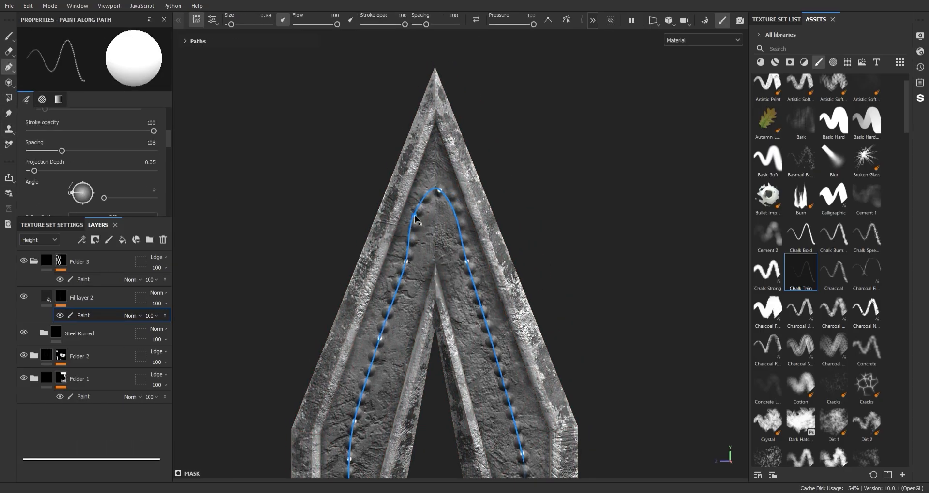
# Step: Move the path's two points beside the blade's tip inward to narrow the arch
pyautogui.moveTo(415, 218); pyautogui.dragTo(421, 222)
pyautogui.click(453, 222)
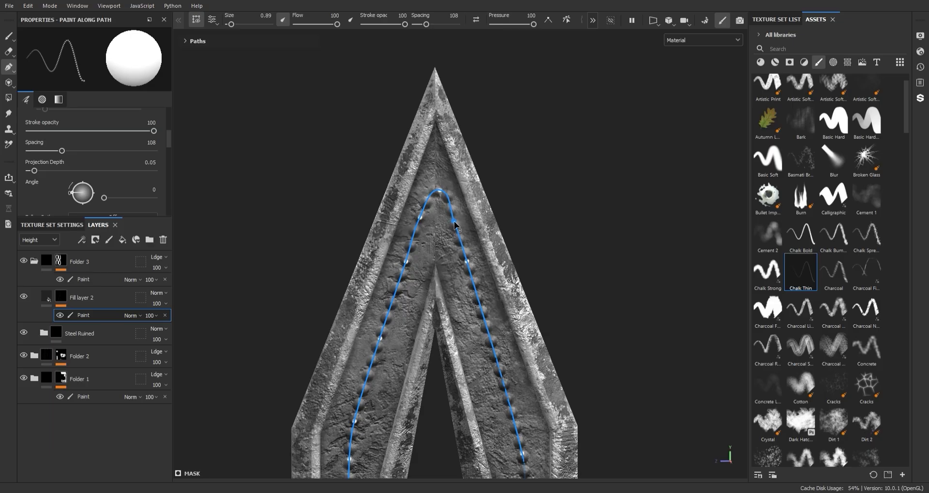
# Step: Add a second paint effect to Fill layer 2's mask for the opposite side of the blade
pyautogui.scroll(-5, 550, 404)
pyautogui.keyDown('alt'); pyautogui.moveTo(551, 404); pyautogui.dragTo(494, 178, button='middle'); pyautogui.keyUp('alt')
pyautogui.scroll(-4, 479, 215)
pyautogui.keyDown('alt'); pyautogui.moveTo(479, 220); pyautogui.dragTo(561, 271); pyautogui.keyUp('alt')
pyautogui.keyDown('alt'); pyautogui.moveTo(560, 271); pyautogui.dragTo(556, 205, button='middle'); pyautogui.keyUp('alt')
pyautogui.keyDown('alt'); pyautogui.moveTo(557, 205); pyautogui.dragTo(588, 388, button='right'); pyautogui.keyUp('alt')
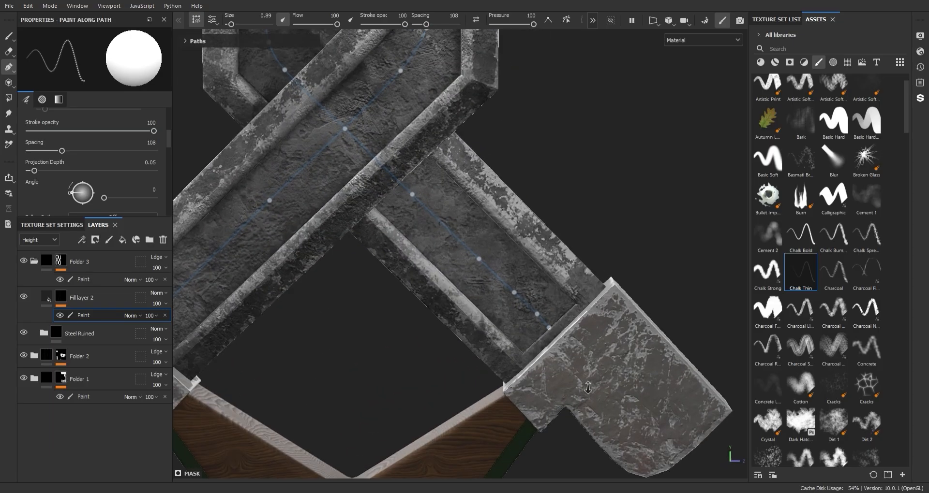
pyautogui.click(96, 298)
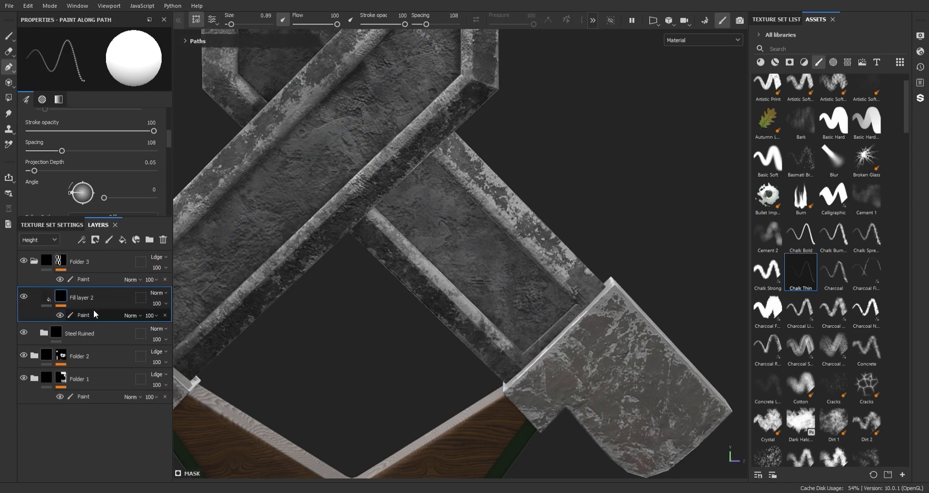
pyautogui.rightClick(83, 300)
pyautogui.click(113, 360)
# Step: Start a path at the right guard arm, running behind the guard crossing, up the left groove and diagonally over the middle crossing
pyautogui.keyDown('alt'); pyautogui.moveTo(544, 319); pyautogui.dragTo(545, 304, button='middle'); pyautogui.keyUp('alt')
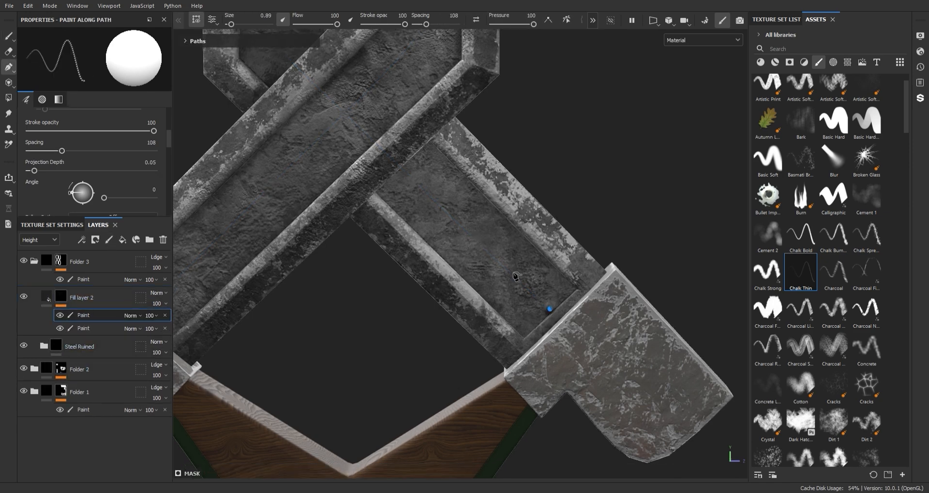
pyautogui.keyDown('alt'); pyautogui.moveTo(487, 251); pyautogui.dragTo(423, 283); pyautogui.keyUp('alt')
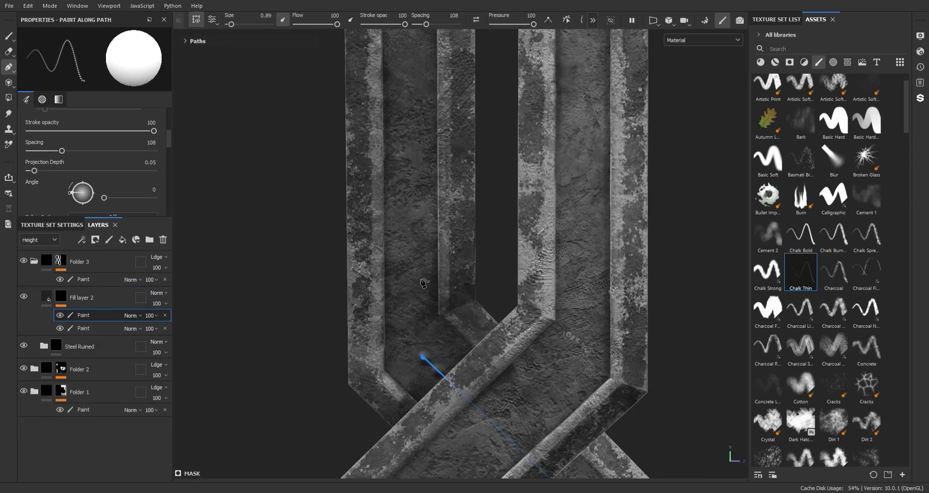
pyautogui.click(416, 312)
pyautogui.keyDown('alt'); pyautogui.moveTo(414, 92); pyautogui.dragTo(421, 224, button='middle'); pyautogui.keyUp('alt')
pyautogui.click(420, 213)
pyautogui.keyDown('alt'); pyautogui.moveTo(419, 143); pyautogui.dragTo(354, 364, button='middle'); pyautogui.keyUp('alt')
pyautogui.click(422, 154)
pyautogui.click(507, 152)
pyautogui.keyDown('alt'); pyautogui.moveTo(516, 132); pyautogui.dragTo(441, 274, button='middle'); pyautogui.keyUp('alt')
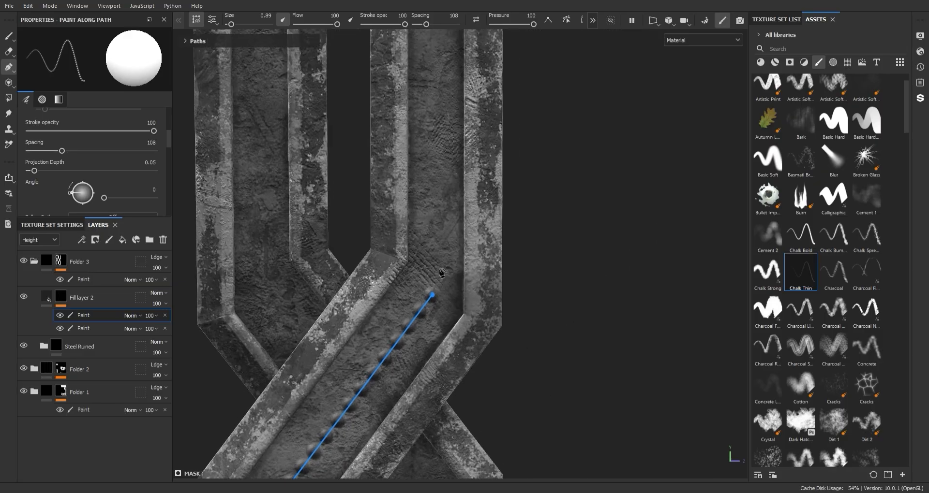
# Step: Extend the path up the right groove and behind the upper crossing into the left groove
pyautogui.keyDown('alt'); pyautogui.moveTo(440, 116); pyautogui.dragTo(438, 315, button='middle'); pyautogui.keyUp('alt')
pyautogui.click(429, 188)
pyautogui.keyDown('alt'); pyautogui.moveTo(429, 187); pyautogui.dragTo(450, 321, button='middle'); pyautogui.keyUp('alt')
pyautogui.scroll(-3, 450, 321)
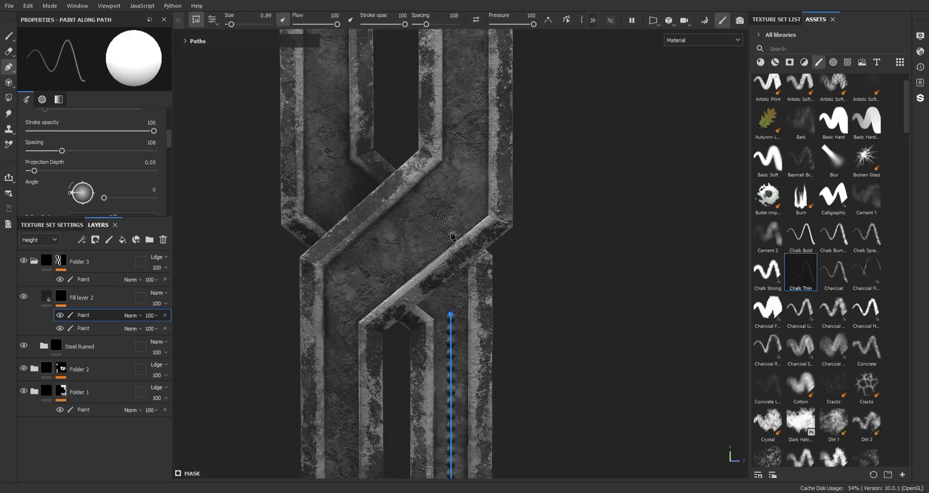
pyautogui.scroll(2, 453, 324)
pyautogui.click(305, 189)
pyautogui.keyDown('alt'); pyautogui.moveTo(306, 190); pyautogui.dragTo(348, 292, button='middle'); pyautogui.keyUp('alt')
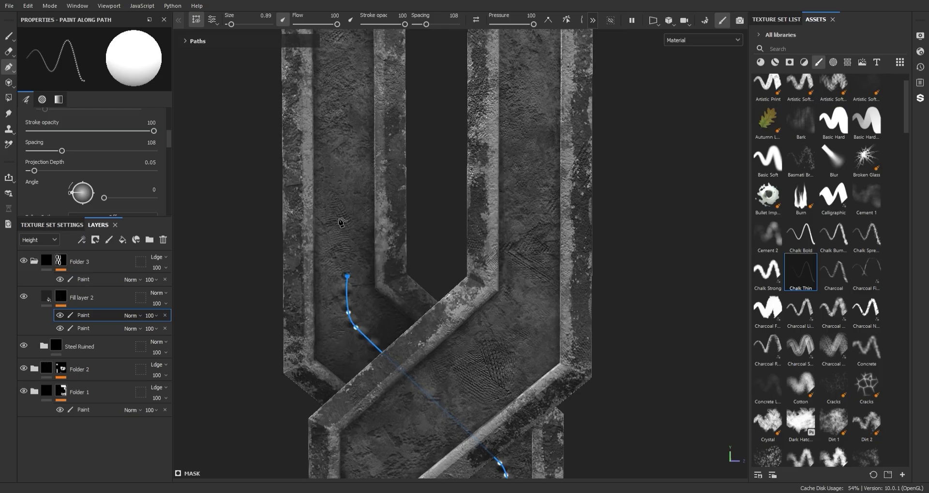
# Step: Extend the path up the left groove and around its bend toward the blade's tip
pyautogui.keyDown('alt'); pyautogui.moveTo(339, 182); pyautogui.dragTo(348, 347, button='middle'); pyautogui.keyUp('alt')
pyautogui.click(347, 111)
pyautogui.keyDown('alt'); pyautogui.moveTo(347, 111); pyautogui.dragTo(353, 264, button='middle'); pyautogui.keyUp('alt')
pyautogui.keyDown('alt'); pyautogui.moveTo(374, 163); pyautogui.dragTo(375, 194, button='middle'); pyautogui.keyUp('alt')
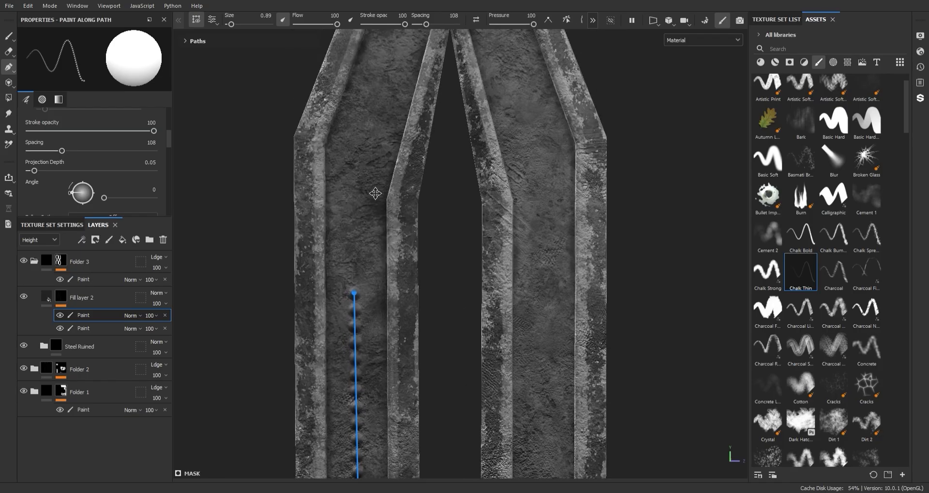
pyautogui.click(357, 169)
pyautogui.click(362, 150)
pyautogui.keyDown('alt'); pyautogui.moveTo(364, 145); pyautogui.dragTo(336, 286, button='middle'); pyautogui.keyUp('alt')
pyautogui.click(354, 208)
pyautogui.keyDown('alt'); pyautogui.moveTo(355, 211); pyautogui.dragTo(331, 288, button='middle'); pyautogui.keyUp('alt')
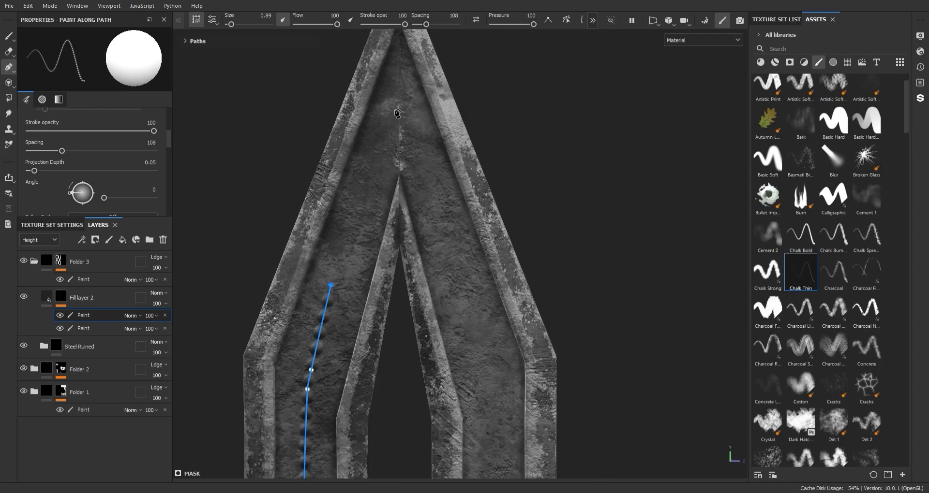
# Step: Carry the path around the blade's tip and down the slanted part of the right groove
pyautogui.click(421, 167)
pyautogui.keyDown('alt'); pyautogui.moveTo(422, 169); pyautogui.dragTo(387, 95, button='middle'); pyautogui.keyUp('alt')
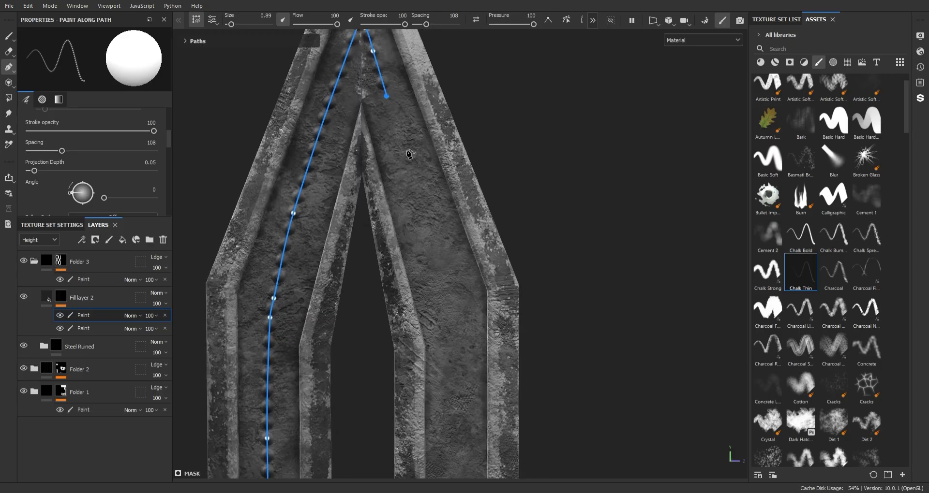
pyautogui.click(407, 163)
pyautogui.keyDown('alt'); pyautogui.moveTo(434, 242); pyautogui.dragTo(390, 118, button='middle'); pyautogui.keyUp('alt')
pyautogui.click(411, 174)
pyautogui.click(417, 258)
pyautogui.keyDown('alt'); pyautogui.moveTo(423, 304); pyautogui.dragTo(399, 159, button='middle'); pyautogui.keyUp('alt')
pyautogui.keyDown('alt'); pyautogui.moveTo(401, 163); pyautogui.dragTo(394, 146); pyautogui.keyUp('alt')
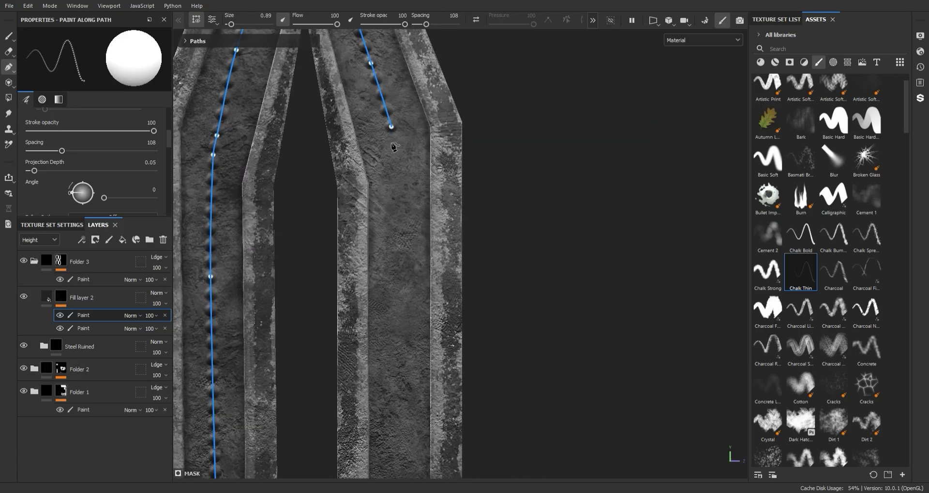
pyautogui.click(393, 241)
pyautogui.keyDown('alt'); pyautogui.moveTo(392, 241); pyautogui.dragTo(389, 220, button='middle'); pyautogui.keyUp('alt')
pyautogui.hotkey('ctrl', 'z')
pyautogui.hotkey('ctrl', 'z')
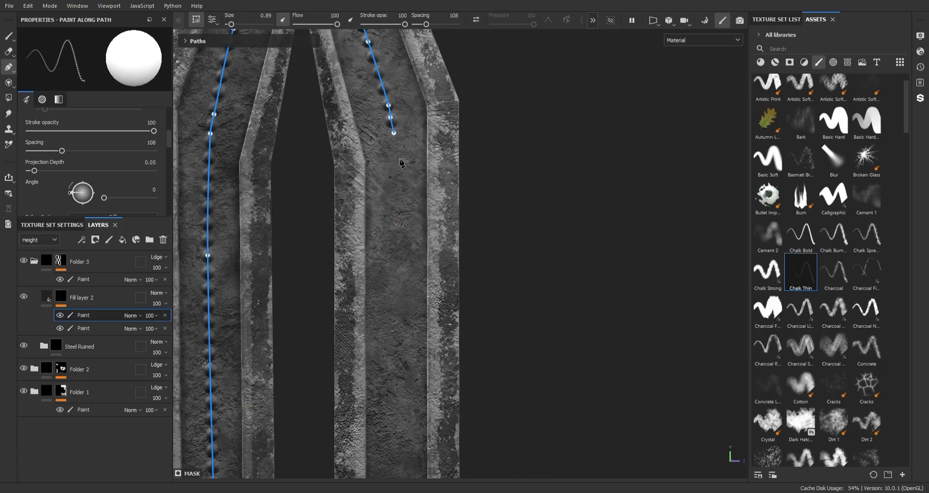
# Step: Continue the path past the right bend and straight down the right groove to the upper crossing
pyautogui.keyDown('alt'); pyautogui.moveTo(399, 168); pyautogui.dragTo(396, 145, button='middle'); pyautogui.keyUp('alt')
pyautogui.click(396, 205)
pyautogui.keyDown('alt'); pyautogui.moveTo(397, 310); pyautogui.dragTo(393, 101, button='middle'); pyautogui.keyUp('alt')
pyautogui.click(379, 364)
pyautogui.scroll(-3, 386, 378)
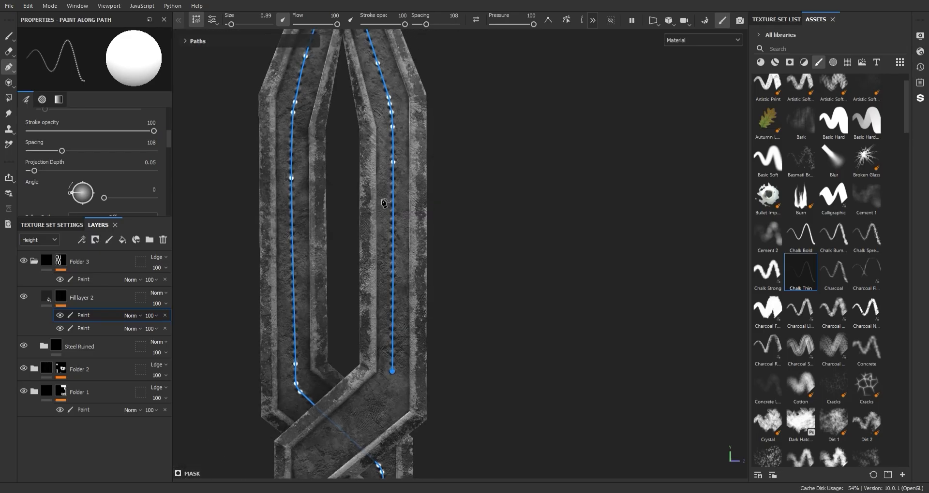
pyautogui.scroll(3, 429, 228)
pyautogui.keyDown('alt'); pyautogui.moveTo(389, 383); pyautogui.dragTo(440, 204, button='middle'); pyautogui.keyUp('alt')
pyautogui.hotkey('ctrl', 'z')
pyautogui.click(439, 228)
pyautogui.click(434, 214)
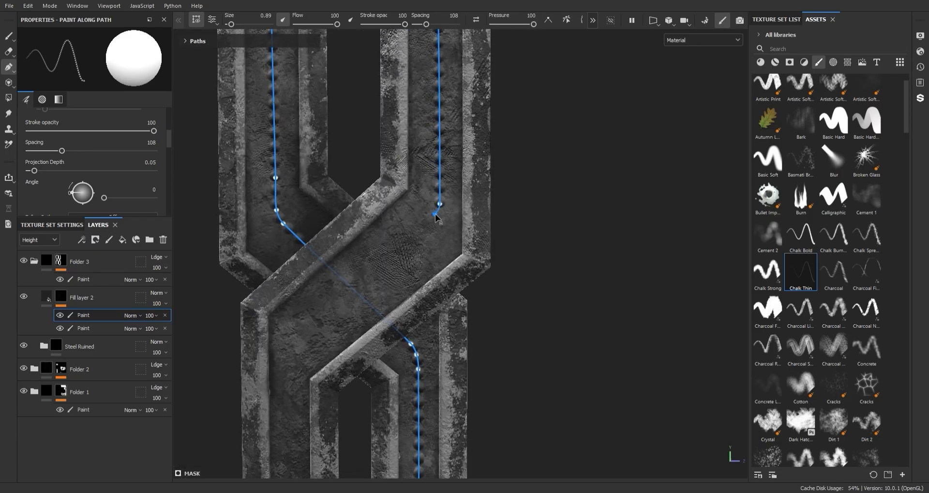
# Step: Route the path diagonally over the upper crossing and down the left groove to the middle crossing
pyautogui.click(299, 336)
pyautogui.keyDown('alt'); pyautogui.moveTo(299, 336); pyautogui.dragTo(364, 251, button='middle'); pyautogui.keyUp('alt')
pyautogui.scroll(-1, 366, 271)
pyautogui.keyDown('alt'); pyautogui.moveTo(366, 293); pyautogui.dragTo(418, 150, button='middle'); pyautogui.keyUp('alt')
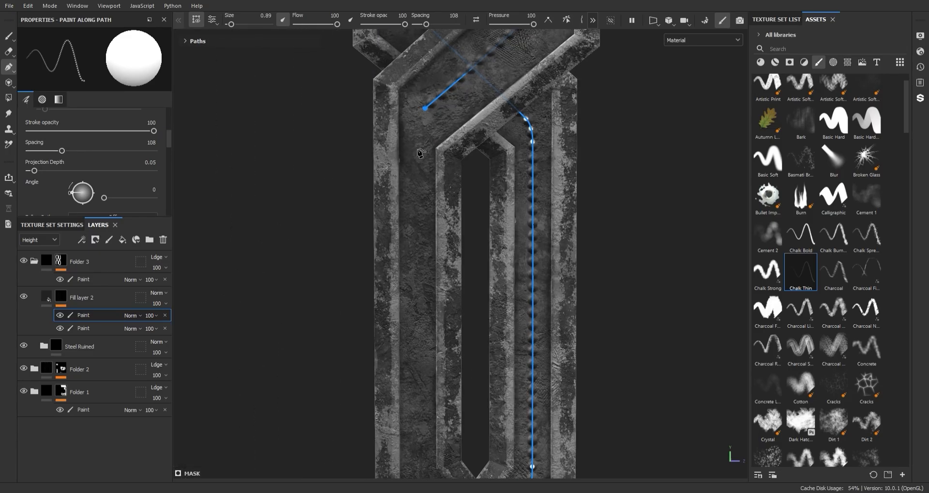
pyautogui.click(416, 384)
pyautogui.keyDown('alt'); pyautogui.moveTo(417, 338); pyautogui.dragTo(412, 129, button='middle'); pyautogui.keyUp('alt')
pyautogui.scroll(4, 413, 130)
pyautogui.click(441, 381)
pyautogui.keyDown('alt'); pyautogui.moveTo(441, 381); pyautogui.dragTo(369, 163, button='middle'); pyautogui.keyUp('alt')
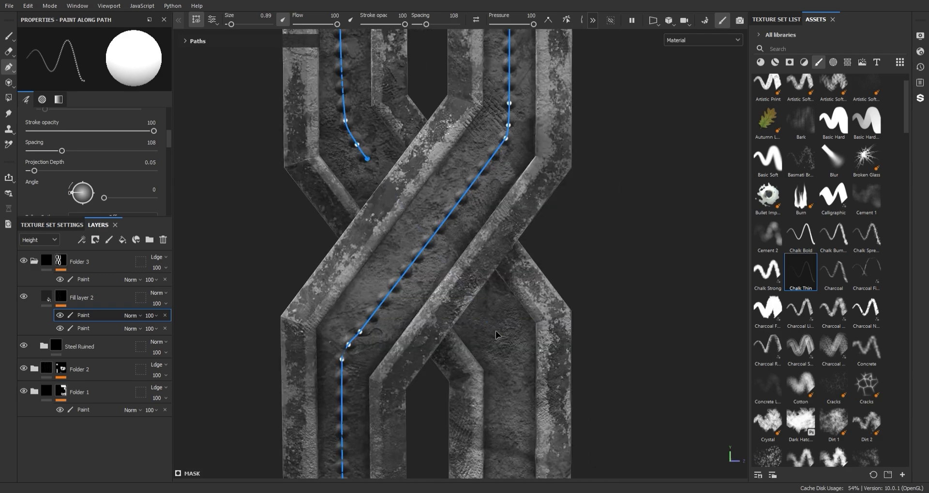
# Step: Continue the path behind the middle crossing and down the right groove to the guard crossing
pyautogui.click(500, 338)
pyautogui.keyDown('alt'); pyautogui.moveTo(501, 338); pyautogui.dragTo(456, 84, button='middle'); pyautogui.keyUp('alt')
pyautogui.click(483, 243)
pyautogui.scroll(-2, 456, 145)
pyautogui.click(453, 290)
pyautogui.keyDown('alt'); pyautogui.moveTo(454, 292); pyautogui.dragTo(453, 203, button='middle'); pyautogui.keyUp('alt')
pyautogui.scroll(1, 454, 203)
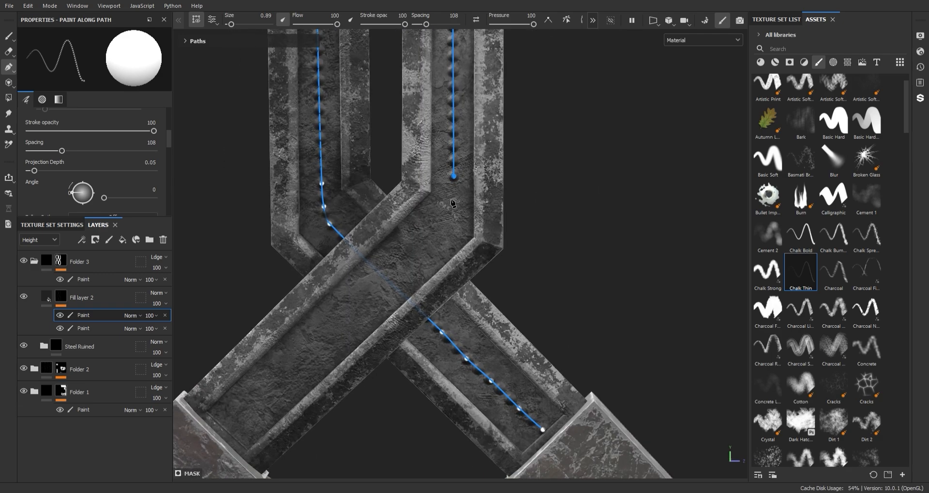
# Step: Finish the path over the guard crossing at the left guard arm, and return to the Paint tool
pyautogui.keyDown('alt'); pyautogui.moveTo(235, 409); pyautogui.dragTo(358, 296, button='middle'); pyautogui.keyUp('alt')
pyautogui.click(350, 315)
pyautogui.scroll(-3, 378, 290)
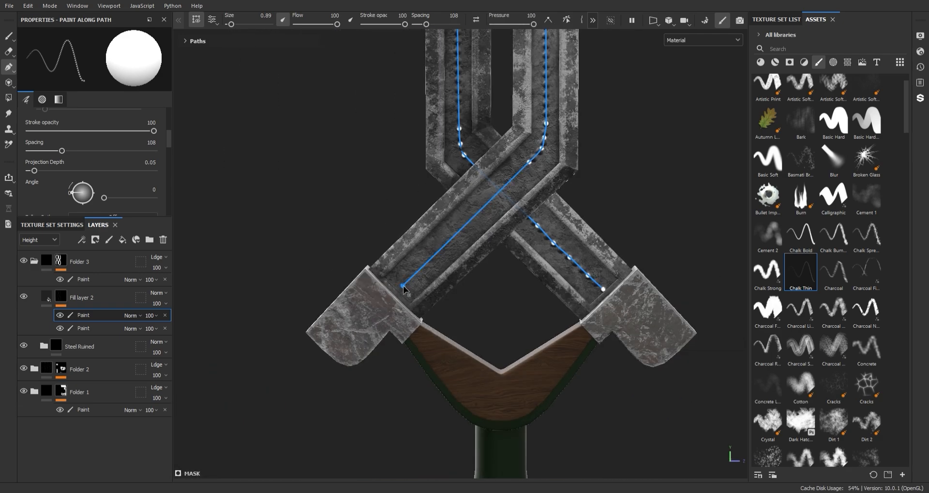
pyautogui.scroll(3, 403, 288)
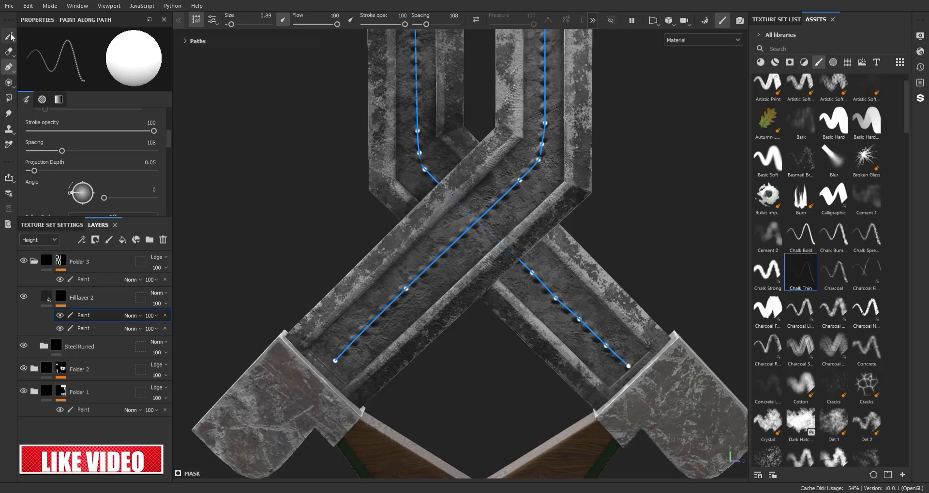
pyautogui.click(11, 36)
pyautogui.scroll(-6, 477, 138)
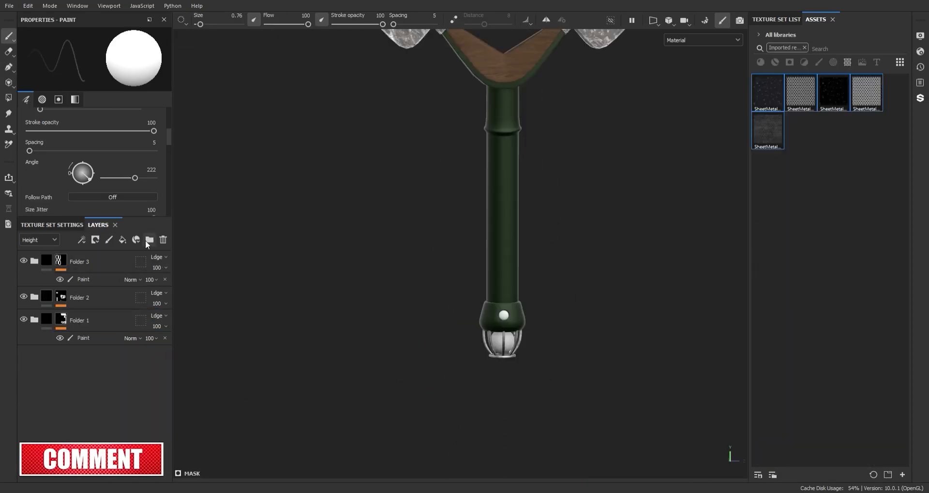
# Step: Add a fill layer above Folder 3 at the top of the stack and group it into a new folder
pyautogui.click(122, 240)
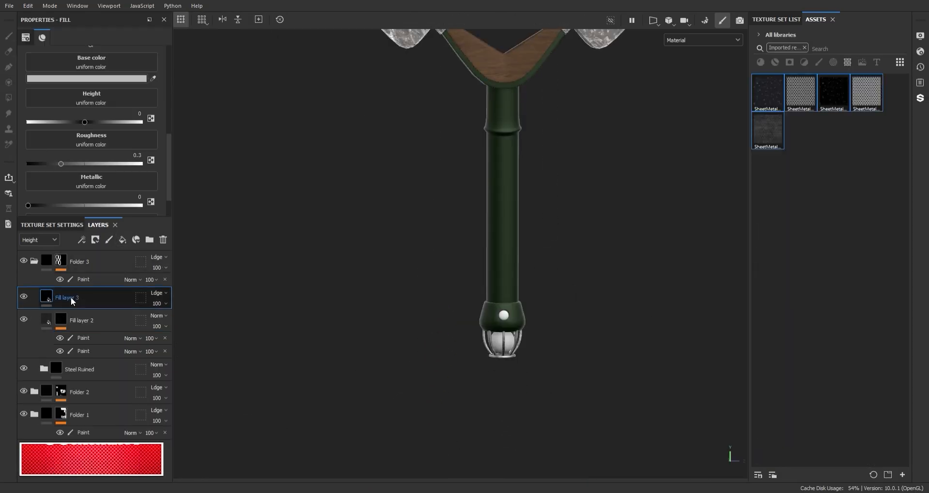
pyautogui.moveTo(71, 297); pyautogui.dragTo(30, 263)
pyautogui.click(113, 21)
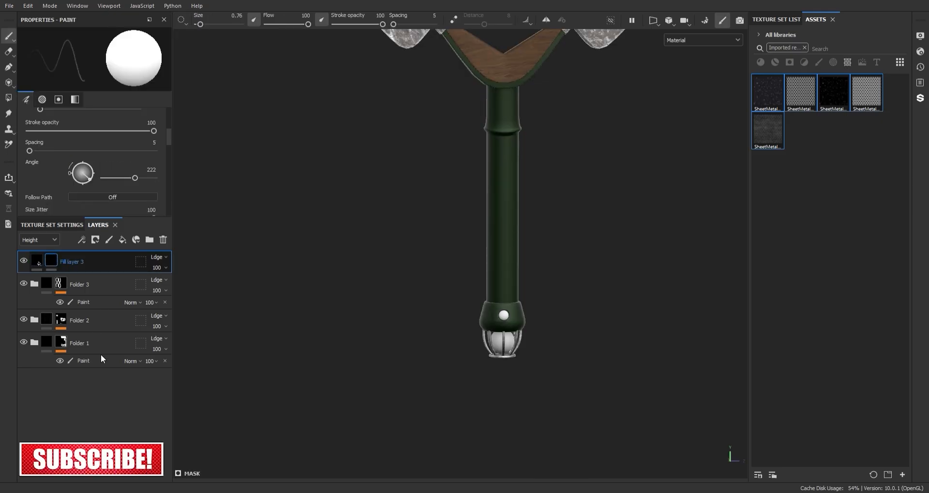
pyautogui.hotkey('ctrl', 'z')
pyautogui.hotkey('ctrl', 'g')
# Step: Give the new folder a black mask with a paint effect
pyautogui.rightClick(59, 265)
pyautogui.click(182, 129)
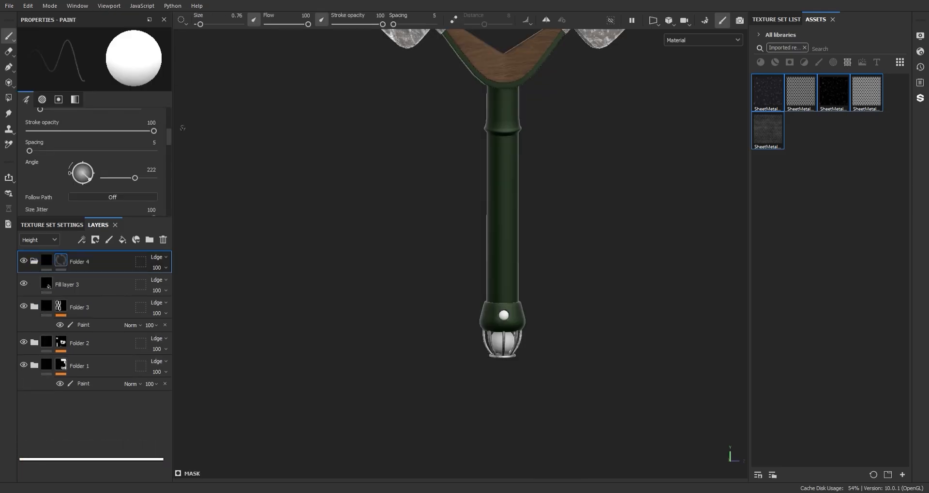
pyautogui.rightClick(62, 263)
pyautogui.click(122, 350)
# Step: Fill the ball inside the pommel cage into the folder's mask with mesh-mode Polygon Fill
pyautogui.press('4')
pyautogui.keyDown('alt'); pyautogui.moveTo(465, 253); pyautogui.dragTo(457, 197, button='middle'); pyautogui.keyUp('alt')
pyautogui.keyDown('alt'); pyautogui.moveTo(377, 208); pyautogui.dragTo(438, 271, button='right'); pyautogui.keyUp('alt')
pyautogui.keyDown('alt'); pyautogui.moveTo(438, 270); pyautogui.dragTo(531, 149, button='middle'); pyautogui.keyUp('alt')
pyautogui.scroll(5, 460, 332)
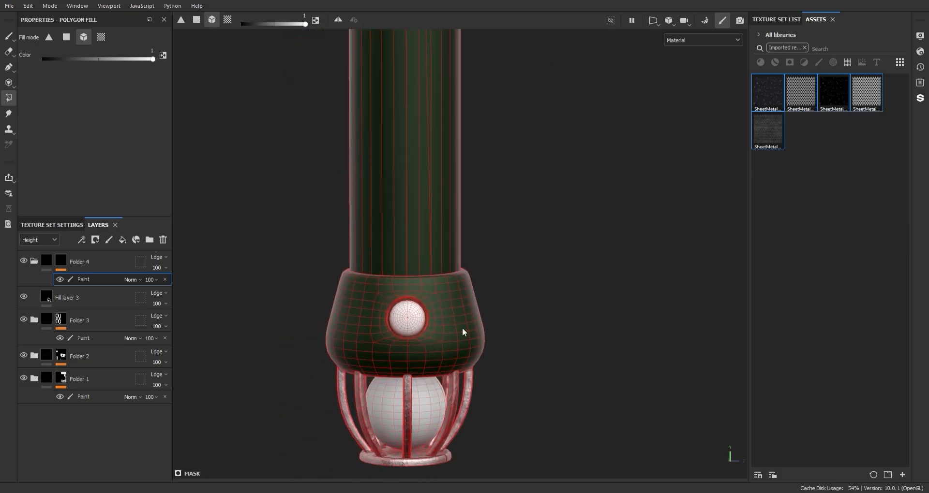
pyautogui.press('1')
# Step: Select Fill layer 3 and add an Opacity channel to the texture set
pyautogui.keyDown('alt'); pyautogui.moveTo(492, 358); pyautogui.dragTo(493, 250, button='middle'); pyautogui.keyUp('alt')
pyautogui.keyDown('alt'); pyautogui.moveTo(494, 250); pyautogui.dragTo(549, 405, button='right'); pyautogui.keyUp('alt')
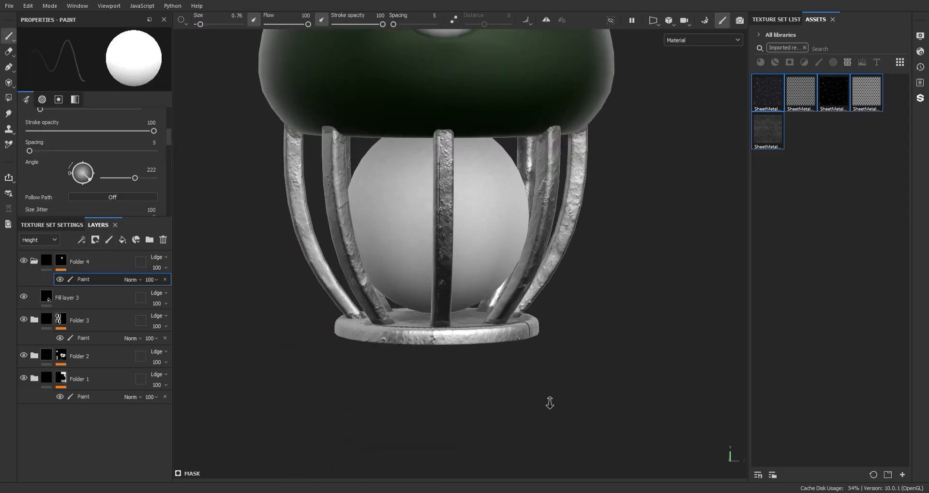
pyautogui.keyDown('alt'); pyautogui.moveTo(510, 216); pyautogui.dragTo(525, 282, button='middle'); pyautogui.keyUp('alt')
pyautogui.keyDown('alt'); pyautogui.moveTo(525, 282); pyautogui.dragTo(513, 231, button='right'); pyautogui.keyUp('alt')
pyautogui.click(65, 297)
pyautogui.moveTo(169, 153); pyautogui.dragTo(168, 97)
pyautogui.moveTo(167, 133); pyautogui.dragTo(168, 189)
pyautogui.click(70, 225)
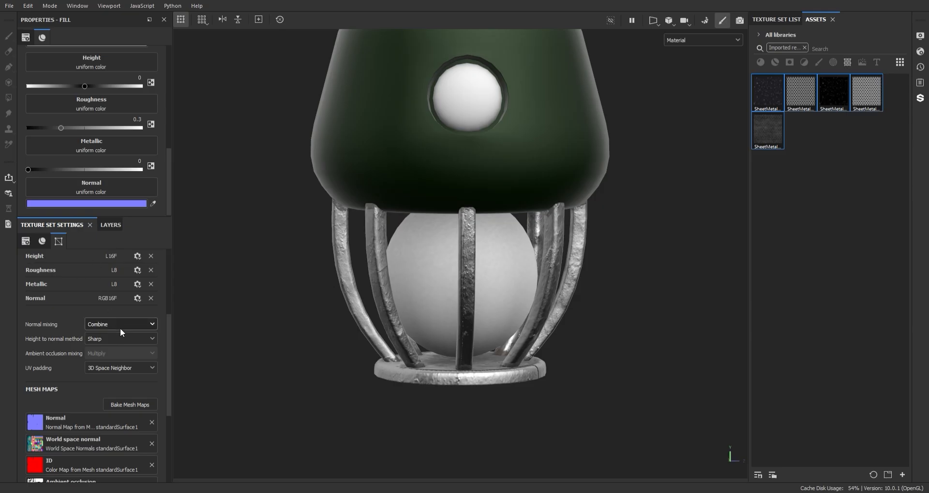
pyautogui.moveTo(169, 335); pyautogui.dragTo(170, 291)
pyautogui.click(150, 328)
pyautogui.click(164, 271)
# Step: Turn off the normal channel of Fill layer 3 and return to the layer stack
pyautogui.moveTo(168, 153); pyautogui.dragTo(169, 90)
pyautogui.click(100, 122)
pyautogui.scroll(-2, 113, 192)
pyautogui.click(110, 225)
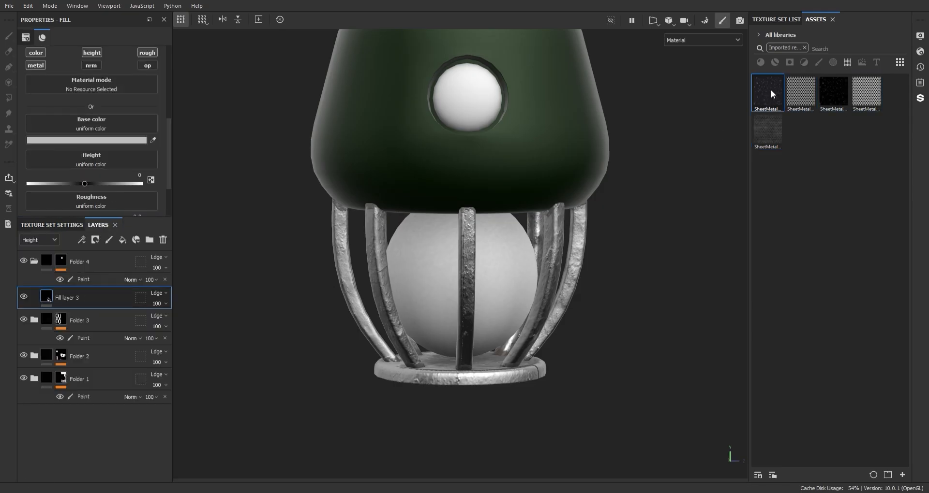
# Step: Assign the SheetMetal001 2K-PNG Color, Displacement, Metalness and Roughness maps to Fill layer 3's base color, height, metallic and roughness
pyautogui.moveTo(771, 89); pyautogui.dragTo(97, 147)
pyautogui.moveTo(834, 90); pyautogui.dragTo(129, 208)
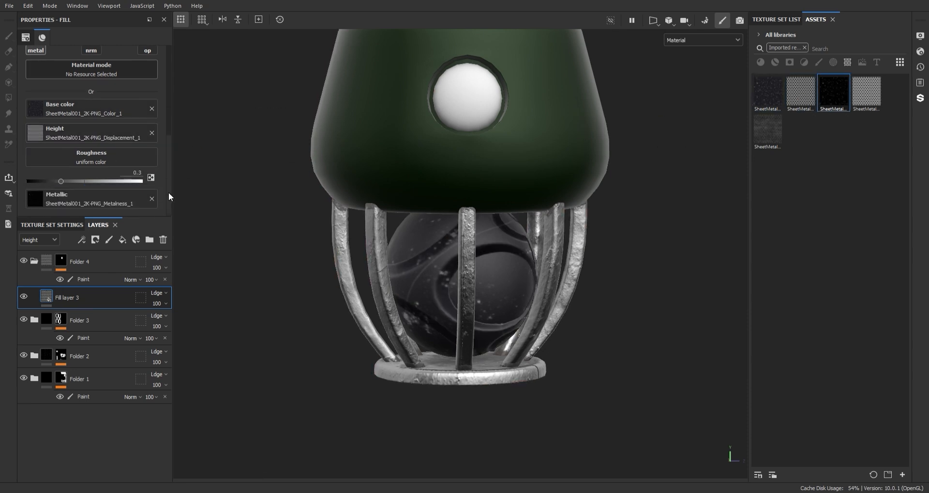
pyautogui.moveTo(774, 136); pyautogui.dragTo(169, 175)
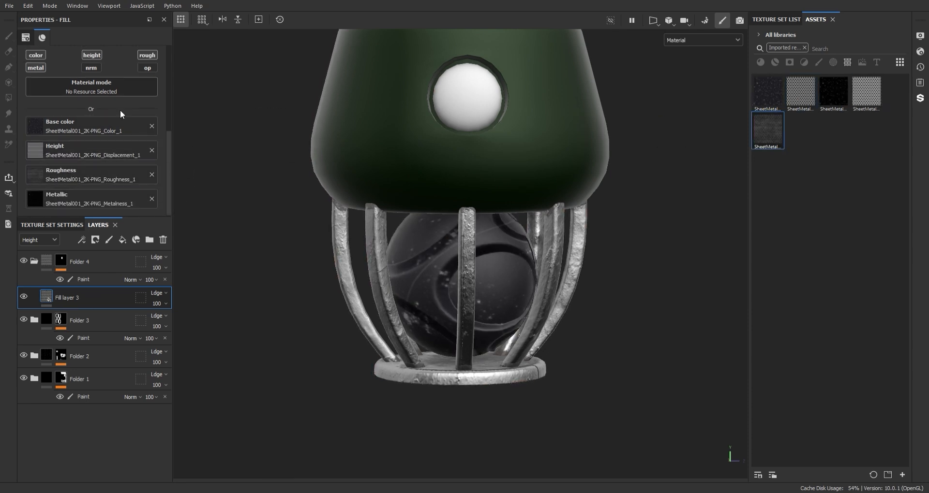
# Step: Enable Fill layer 3's opacity channel and assign the sheet metal's perforated black-and-white map to it
pyautogui.click(146, 67)
pyautogui.scroll(-1, 117, 185)
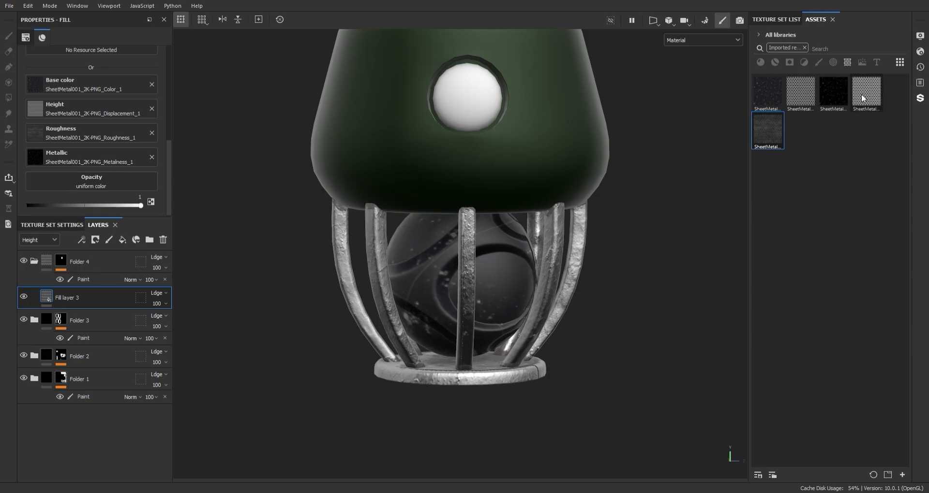
pyautogui.moveTo(95, 150); pyautogui.dragTo(96, 180)
pyautogui.scroll(-1, 191, 183)
# Step: Set Fill layer 3's UV tiling to 14.85 for a fine mesh pattern on the pommel ball
pyautogui.scroll(4, 121, 162)
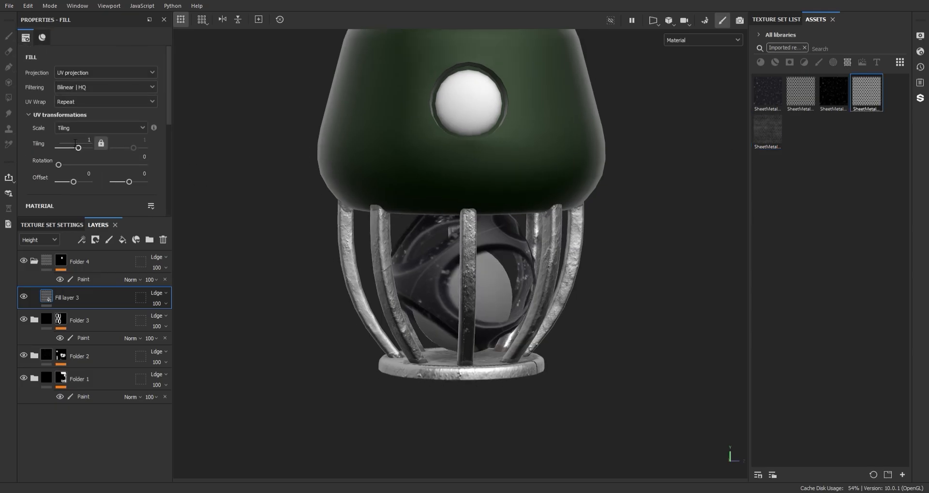
pyautogui.moveTo(77, 148); pyautogui.dragTo(85, 149)
pyautogui.scroll(-1, 533, 154)
pyautogui.keyDown('alt'); pyautogui.moveTo(537, 155); pyautogui.dragTo(477, 130); pyautogui.keyUp('alt')
pyautogui.scroll(2, 522, 85)
pyautogui.moveTo(86, 148); pyautogui.dragTo(85, 148)
pyautogui.scroll(-2, 512, 240)
# Step: Collapse Folder 4 and rename it "fance"
pyautogui.keyDown('alt'); pyautogui.moveTo(513, 240); pyautogui.dragTo(495, 125); pyautogui.keyUp('alt')
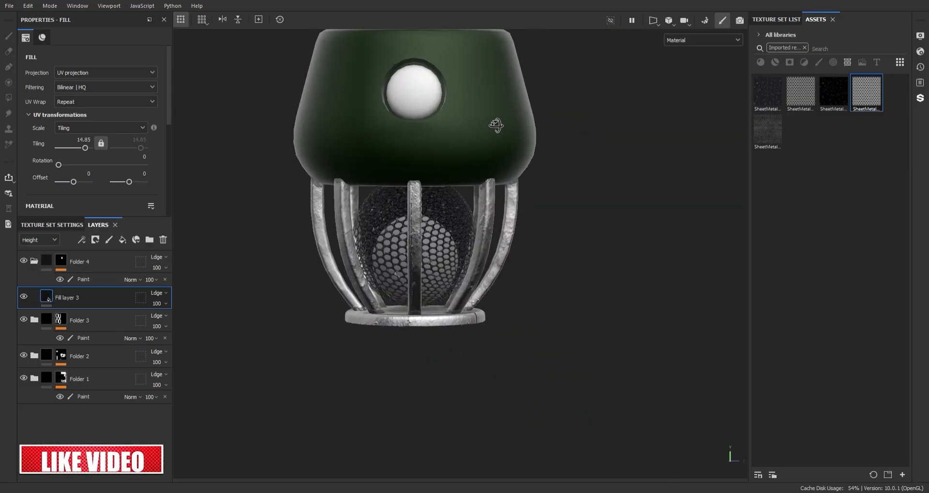
pyautogui.scroll(-1, 472, 179)
pyautogui.keyDown('alt'); pyautogui.moveTo(471, 179); pyautogui.dragTo(410, 259); pyautogui.keyUp('alt')
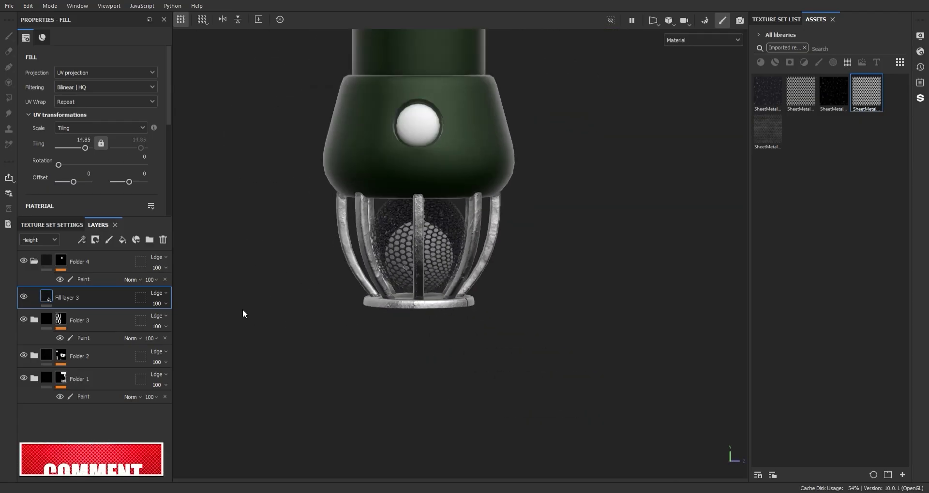
pyautogui.click(34, 261)
pyautogui.doubleClick(79, 261)
pyautogui.write('fanc')
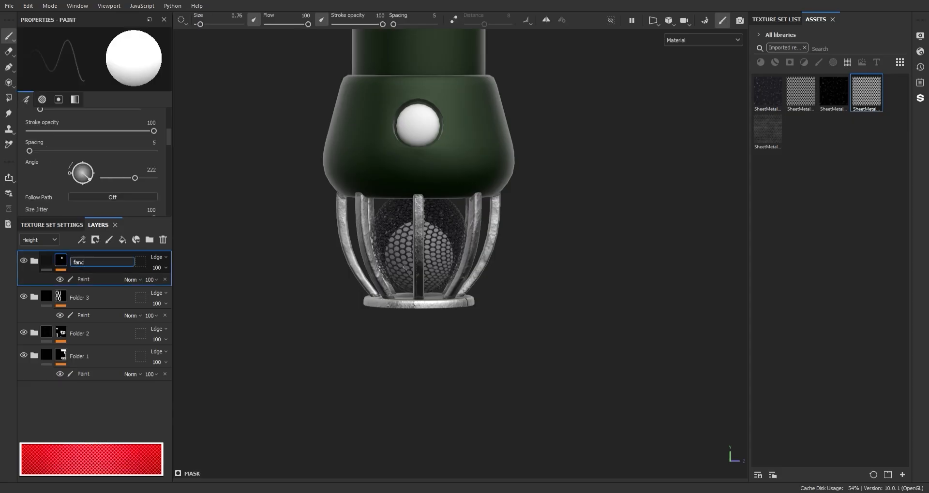
pyautogui.write('e')
pyautogui.press('Return')
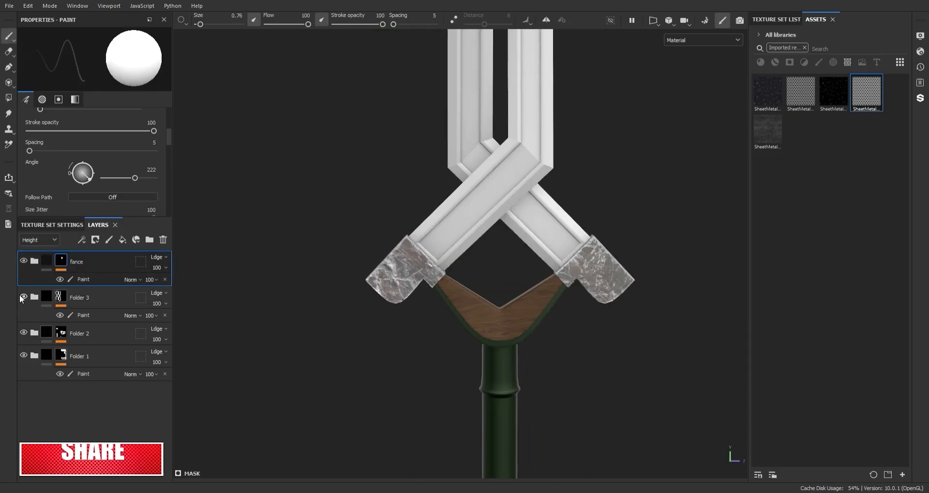
# Step: Rename Folder 3 as "knife", Folder 2 as "steel" and Folder 1 as "body"
pyautogui.click(24, 297)
pyautogui.doubleClick(79, 298)
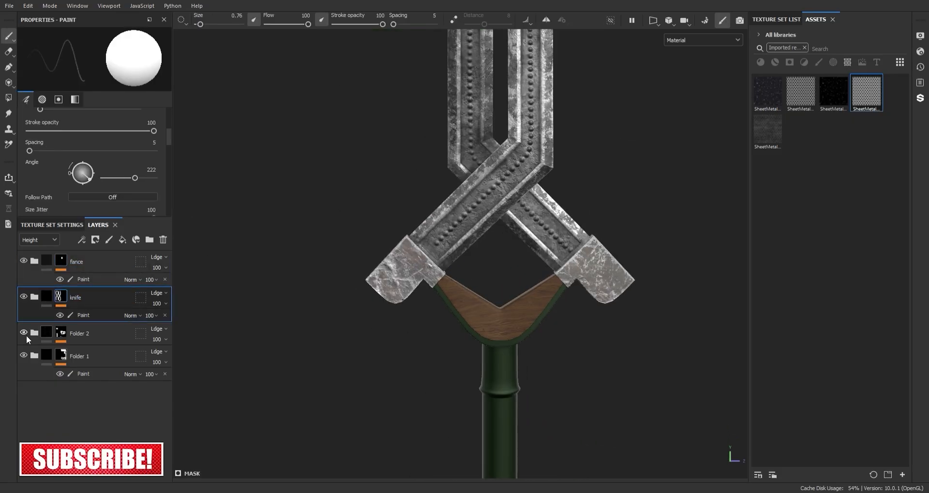
pyautogui.doubleClick(80, 334)
pyautogui.write('steel')
pyautogui.doubleClick(78, 356)
pyautogui.write('body')
pyautogui.press('Return')
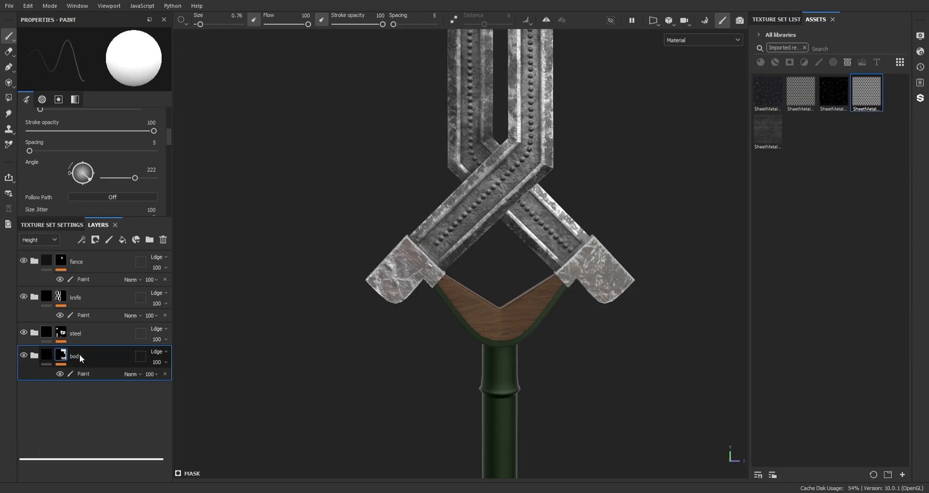
# Step: Add a new fill layer above the fance folder at the top of the layer stack
pyautogui.scroll(-2, 482, 435)
pyautogui.keyDown('alt'); pyautogui.moveTo(482, 435); pyautogui.dragTo(465, 160, button='middle'); pyautogui.keyUp('alt')
pyautogui.scroll(5, 559, 401)
pyautogui.scroll(3, 510, 277)
pyautogui.keyDown('alt'); pyautogui.moveTo(510, 278); pyautogui.dragTo(516, 288, button='middle'); pyautogui.keyUp('alt')
pyautogui.click(111, 263)
pyautogui.click(122, 240)
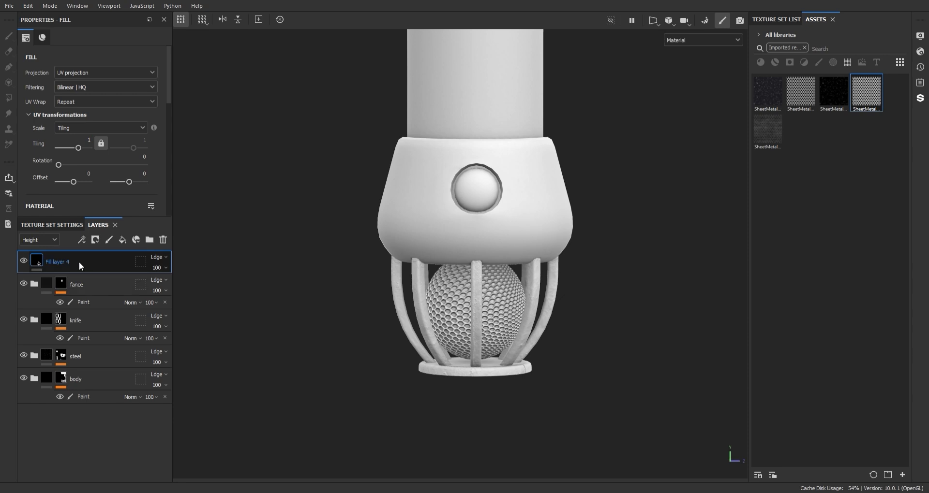
# Step: Group the new fill layer into a folder with a black mask, and add a paint effect to the mask for polygon filling
pyautogui.hotkey('ctrl', 'g')
pyautogui.click(130, 7)
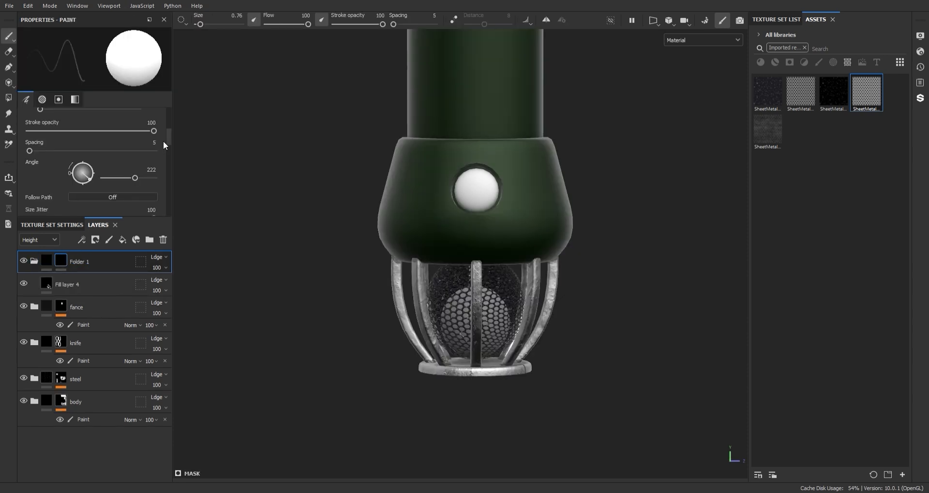
pyautogui.rightClick(64, 264)
pyautogui.click(110, 311)
pyautogui.press('4')
pyautogui.scroll(5, 461, 145)
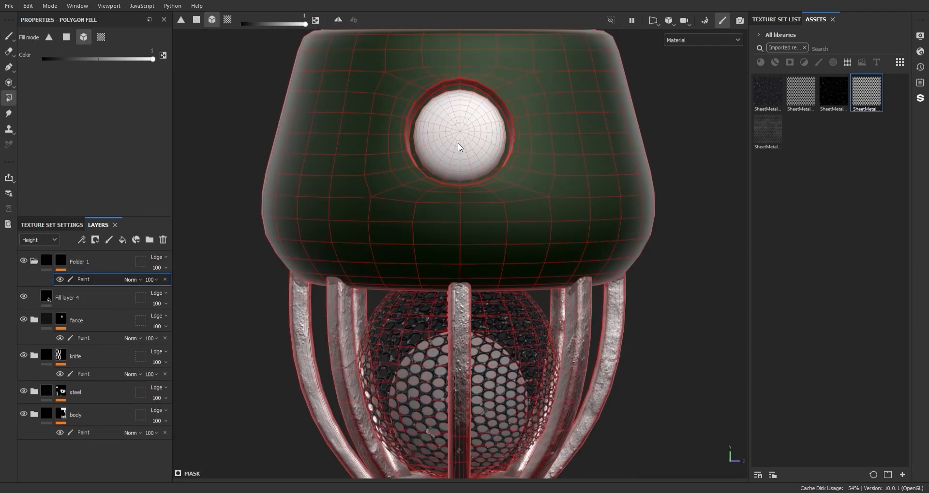
# Step: Set the base color of Fill layer 4 to bright red
pyautogui.click(92, 298)
pyautogui.scroll(-5, 99, 116)
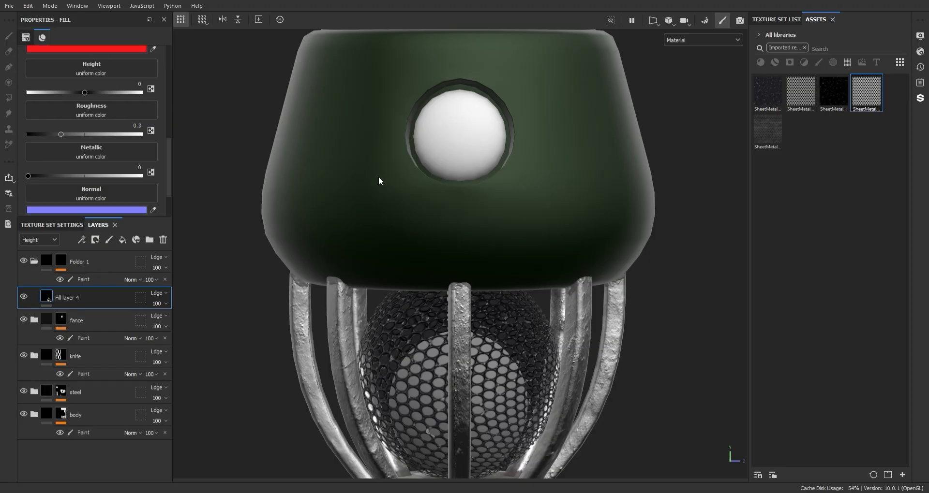
# Step: Reveal the red fill on the inner ball behind the mesh by polygon-filling it in the new folder's mask
pyautogui.keyDown('alt'); pyautogui.moveTo(422, 263); pyautogui.dragTo(427, 130, button='middle'); pyautogui.keyUp('alt')
pyautogui.scroll(8, 411, 233)
pyautogui.keyDown('alt'); pyautogui.moveTo(411, 232); pyautogui.dragTo(463, 373); pyautogui.keyUp('alt')
pyautogui.scroll(5, 463, 373)
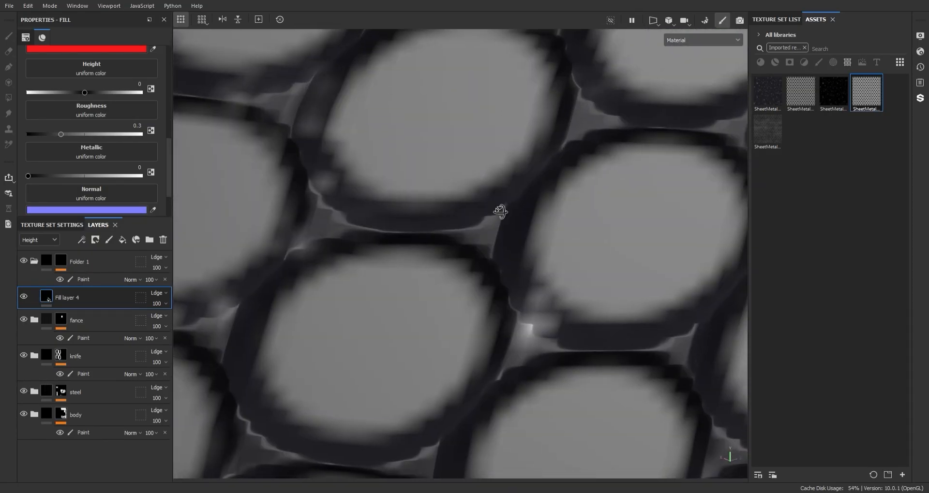
pyautogui.moveTo(501, 211)
pyautogui.keyDown('alt'); pyautogui.mouseDown()
pyautogui.moveTo(643, 201)
pyautogui.moveTo(498, 196)
pyautogui.moveTo(326, 101)
pyautogui.mouseUp(); pyautogui.keyUp('alt')
pyautogui.click(498, 196)
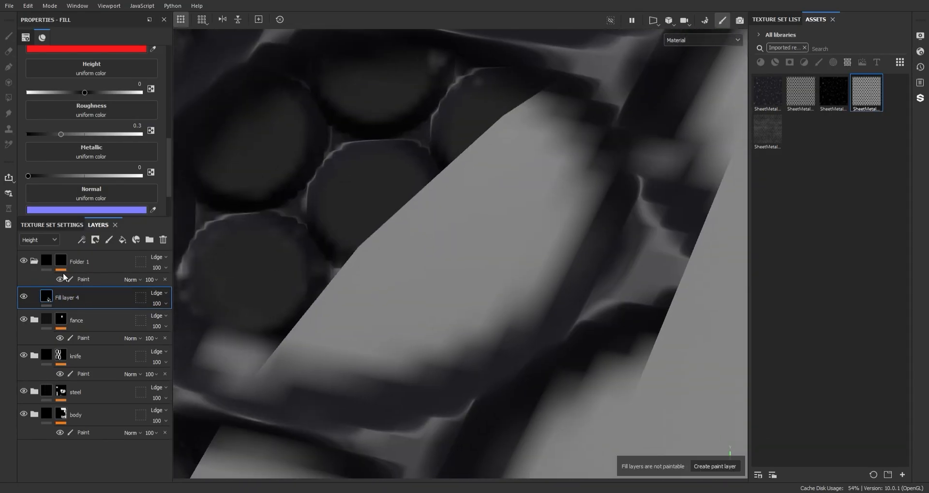
pyautogui.click(75, 279)
pyautogui.click(486, 261)
pyautogui.hotkey('ctrl', 'z')
pyautogui.scroll(4, 507, 265)
pyautogui.click(507, 264)
pyautogui.scroll(-6, 516, 295)
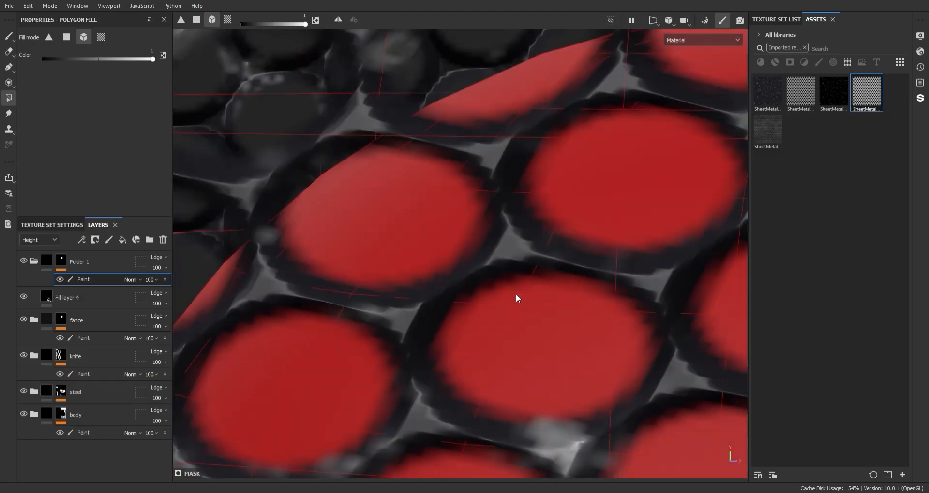
# Step: Polygon-fill the round button above the pommel cage in Folder 1's mask so it takes the red fill
pyautogui.scroll(-12, 516, 298)
pyautogui.keyDown('alt'); pyautogui.moveTo(462, 135); pyautogui.dragTo(466, 170, button='middle'); pyautogui.keyUp('alt')
pyautogui.keyDown('alt'); pyautogui.moveTo(466, 170); pyautogui.dragTo(436, 154); pyautogui.keyUp('alt')
pyautogui.keyDown('alt'); pyautogui.moveTo(400, 162); pyautogui.dragTo(546, 227, button='middle'); pyautogui.keyUp('alt')
pyautogui.keyDown('alt'); pyautogui.moveTo(547, 227); pyautogui.dragTo(599, 274); pyautogui.keyUp('alt')
pyautogui.scroll(-5, 599, 274)
pyautogui.scroll(-4, 466, 85)
pyautogui.keyDown('alt'); pyautogui.moveTo(467, 85); pyautogui.dragTo(476, 227, button='middle'); pyautogui.keyUp('alt')
pyautogui.keyDown('alt'); pyautogui.moveTo(471, 33); pyautogui.dragTo(465, 218, button='middle'); pyautogui.keyUp('alt')
pyautogui.keyDown('alt'); pyautogui.moveTo(556, 208); pyautogui.dragTo(705, 193); pyautogui.keyUp('alt')
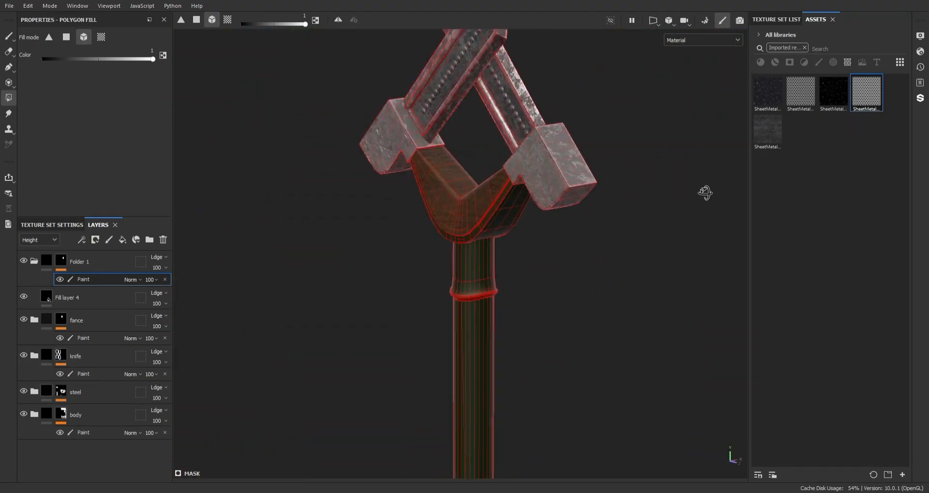
pyautogui.keyDown('alt'); pyautogui.moveTo(705, 193); pyautogui.dragTo(540, 256, button='right'); pyautogui.keyUp('alt')
pyautogui.keyDown('alt'); pyautogui.moveTo(540, 256); pyautogui.dragTo(533, 53, button='middle'); pyautogui.keyUp('alt')
pyautogui.keyDown('alt'); pyautogui.moveTo(560, 207); pyautogui.dragTo(522, 179, button='middle'); pyautogui.keyUp('alt')
pyautogui.keyDown('alt'); pyautogui.moveTo(474, 276); pyautogui.dragTo(510, 132, button='right'); pyautogui.keyUp('alt')
# Step: Rename Fill layer 4 as "red" and add a hidden fill layer named "green" above it
pyautogui.click(83, 298)
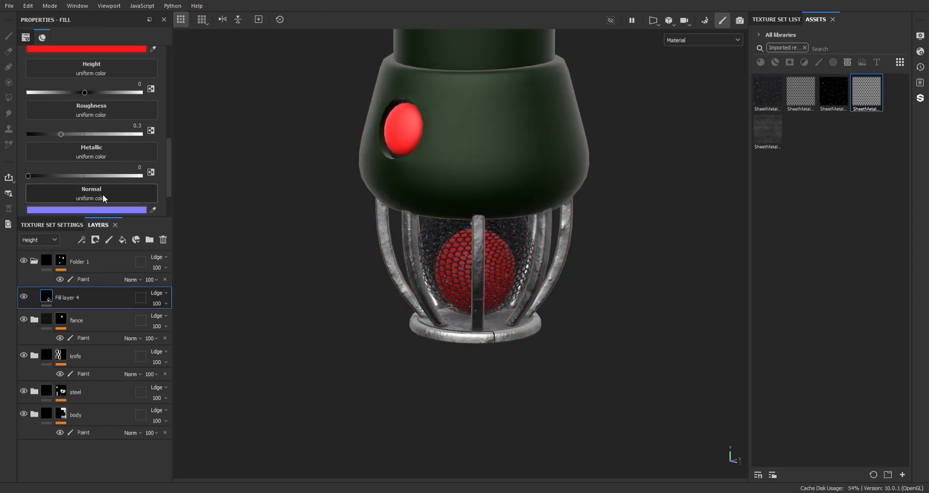
pyautogui.write('ed')
pyautogui.press('Return')
pyautogui.click(122, 240)
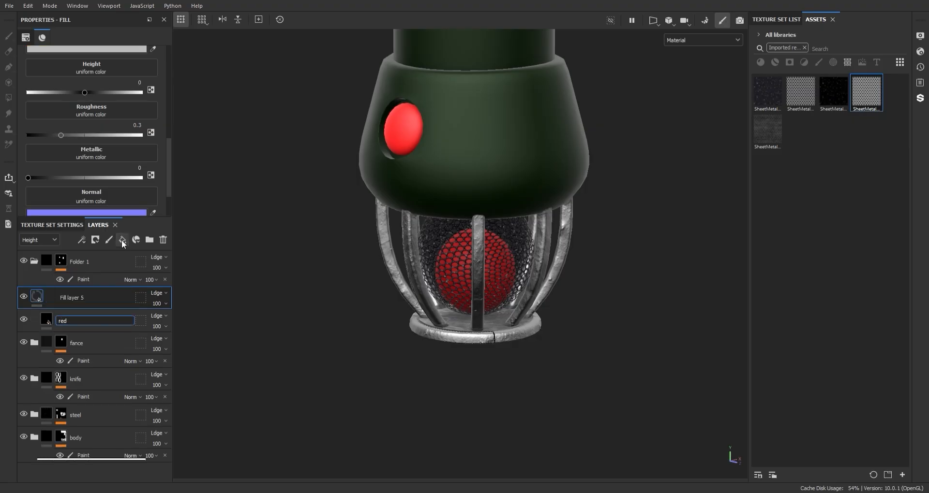
pyautogui.doubleClick(63, 298)
pyautogui.write('green')
pyautogui.press('Return')
pyautogui.click(61, 324)
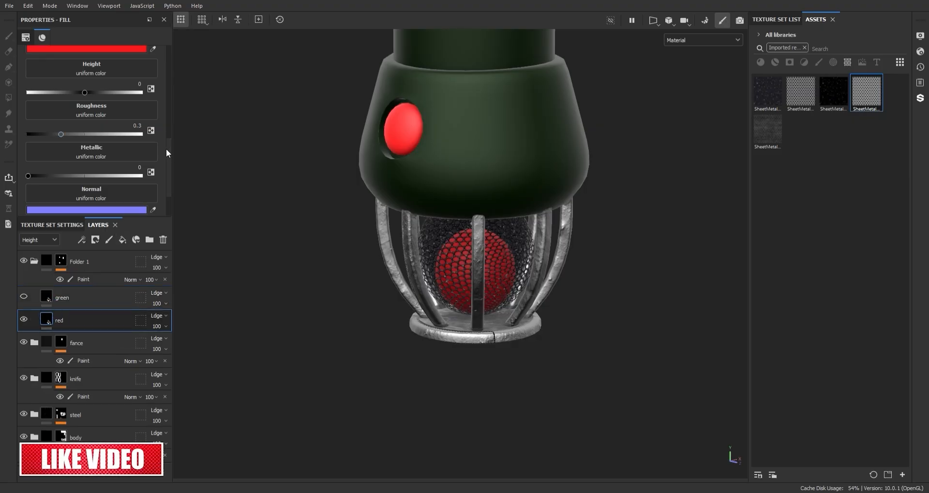
# Step: Turn off the metallic, normal and opacity channels of the red layer
pyautogui.scroll(-2, 166, 149)
pyautogui.scroll(-4, 454, 225)
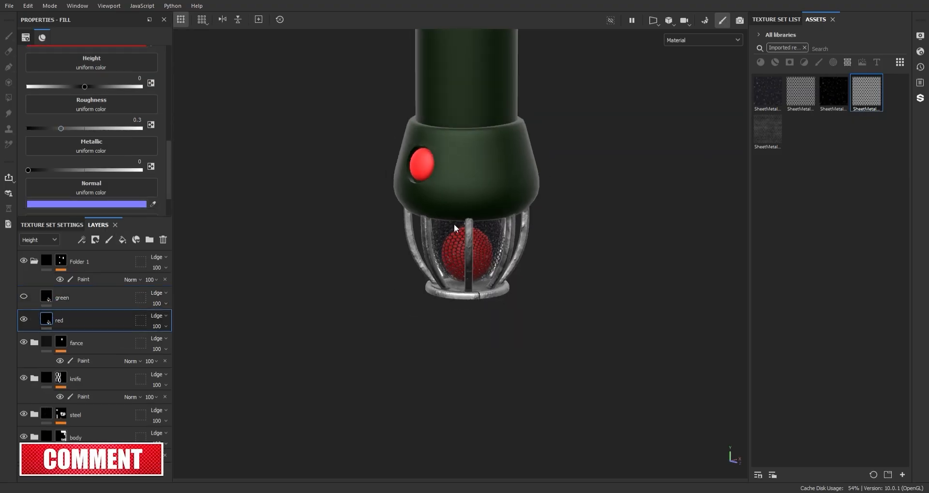
pyautogui.keyDown('alt'); pyautogui.moveTo(443, 218); pyautogui.dragTo(444, 259, button='middle'); pyautogui.keyUp('alt')
pyautogui.scroll(4, 456, 291)
pyautogui.click(39, 299)
pyautogui.click(62, 322)
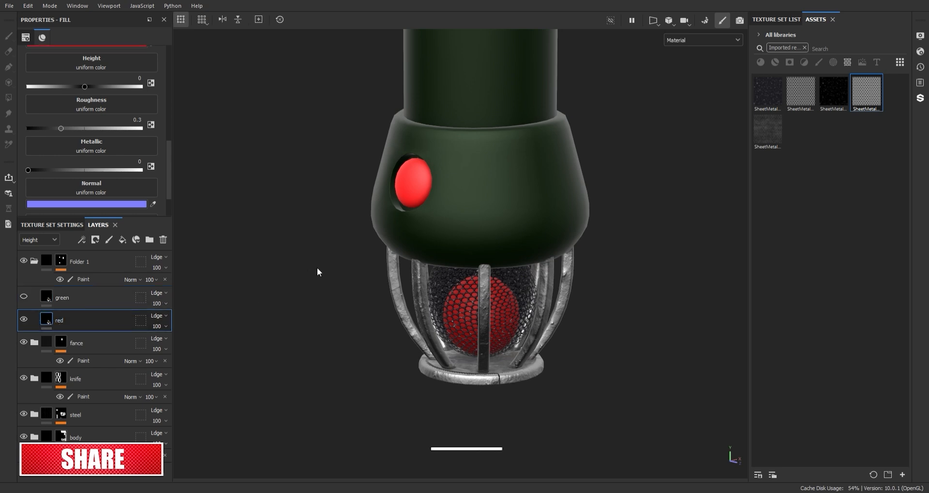
pyautogui.scroll(3, 434, 227)
pyautogui.keyDown('alt'); pyautogui.moveTo(434, 227); pyautogui.dragTo(411, 202); pyautogui.keyUp('alt')
pyautogui.scroll(3, 144, 102)
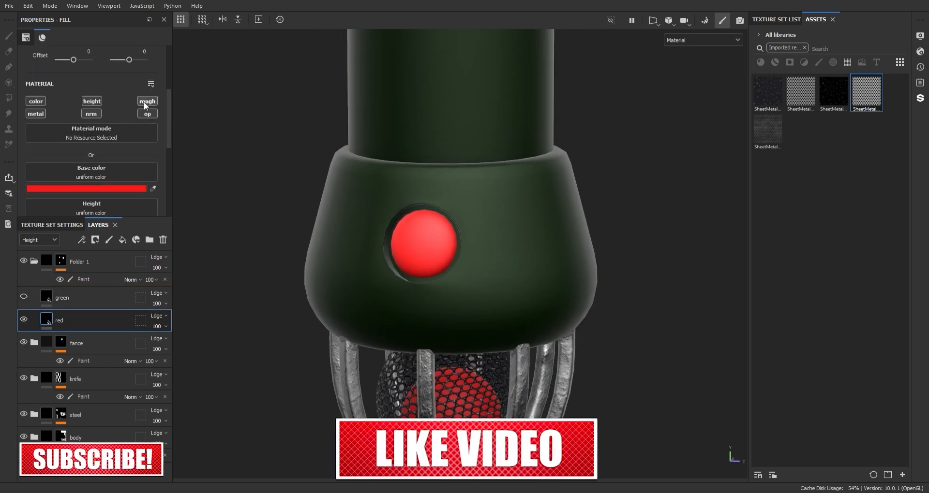
pyautogui.scroll(-3, 106, 149)
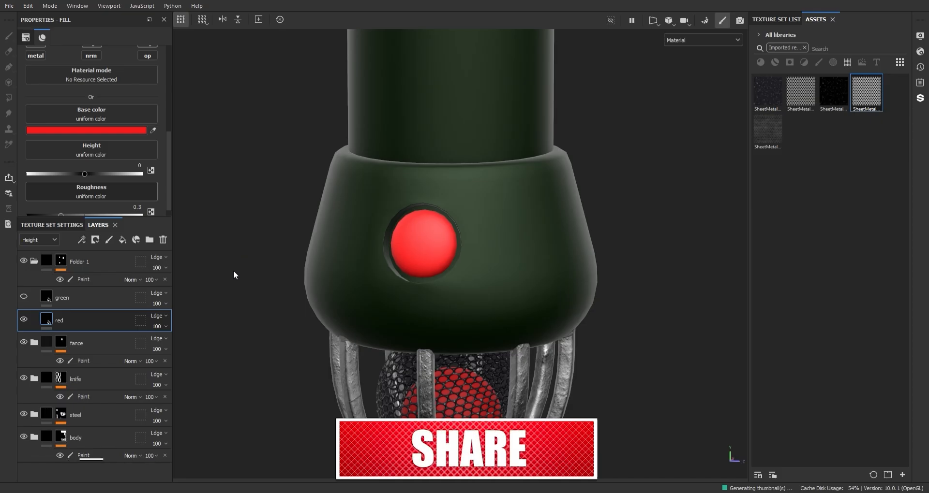
# Step: Assign the Grunge Croncrete Spots texture to the red layer's roughness and raise its balance
pyautogui.click(169, 304)
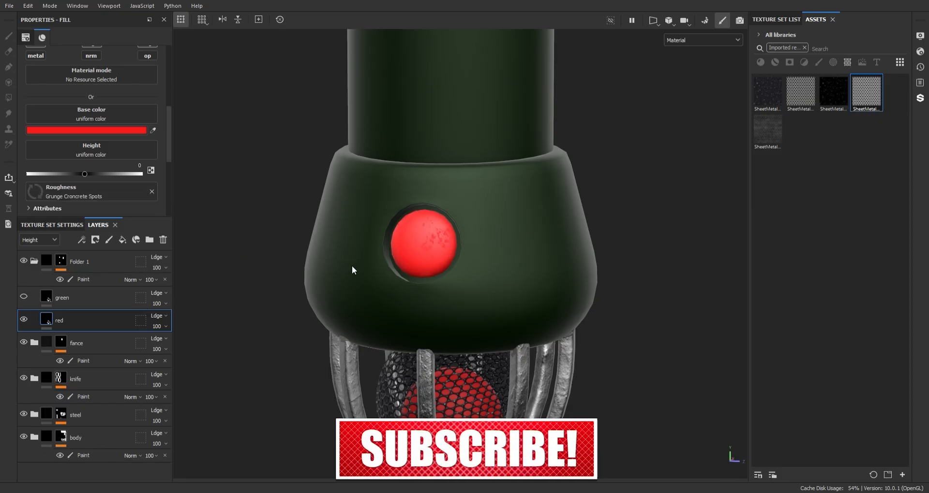
pyautogui.scroll(3, 384, 252)
pyautogui.keyDown('alt'); pyautogui.moveTo(435, 213); pyautogui.dragTo(469, 205); pyautogui.keyUp('alt')
pyautogui.keyDown('shift'); pyautogui.moveTo(469, 205); pyautogui.dragTo(530, 205, button='right'); pyautogui.keyUp('shift')
pyautogui.scroll(-6, 168, 153)
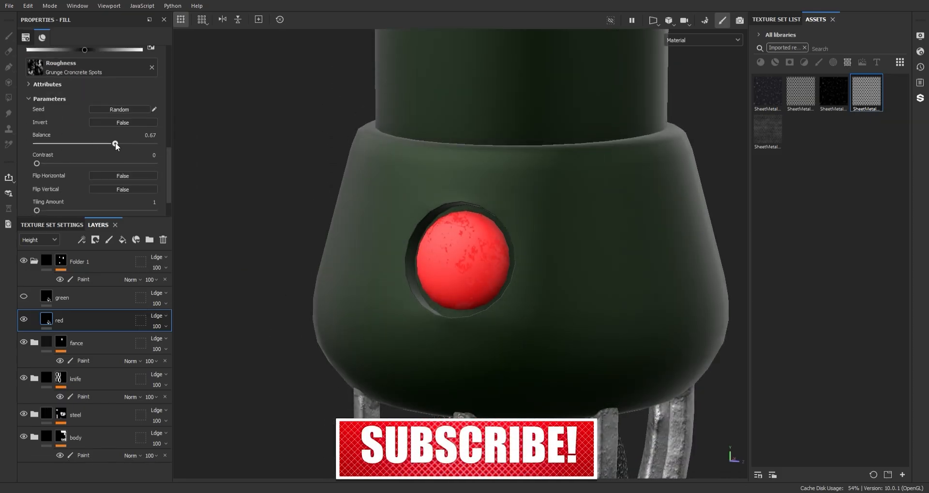
pyautogui.moveTo(115, 143); pyautogui.dragTo(153, 143)
# Step: Darken the red layer's base color to a deep red
pyautogui.scroll(5, 141, 142)
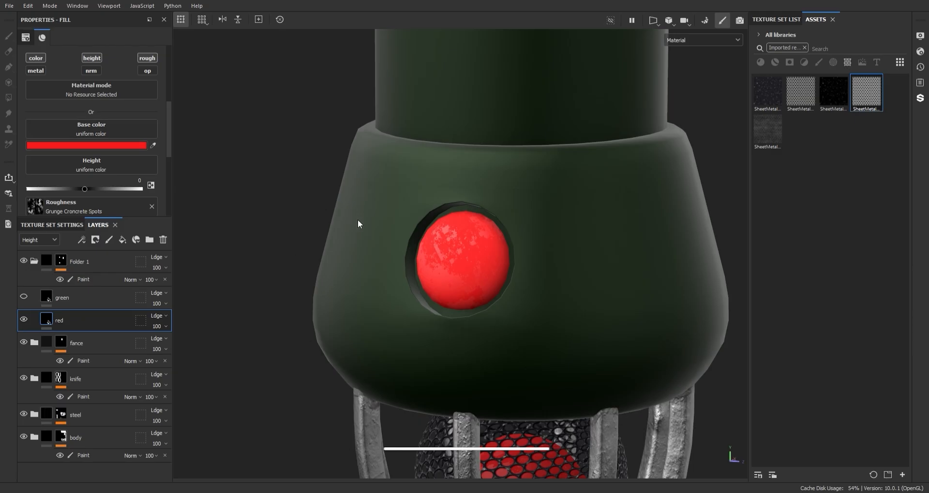
pyautogui.moveTo(358, 220); pyautogui.dragTo(362, 257)
pyautogui.keyDown('alt'); pyautogui.moveTo(576, 199); pyautogui.dragTo(592, 208, button='right'); pyautogui.keyUp('alt')
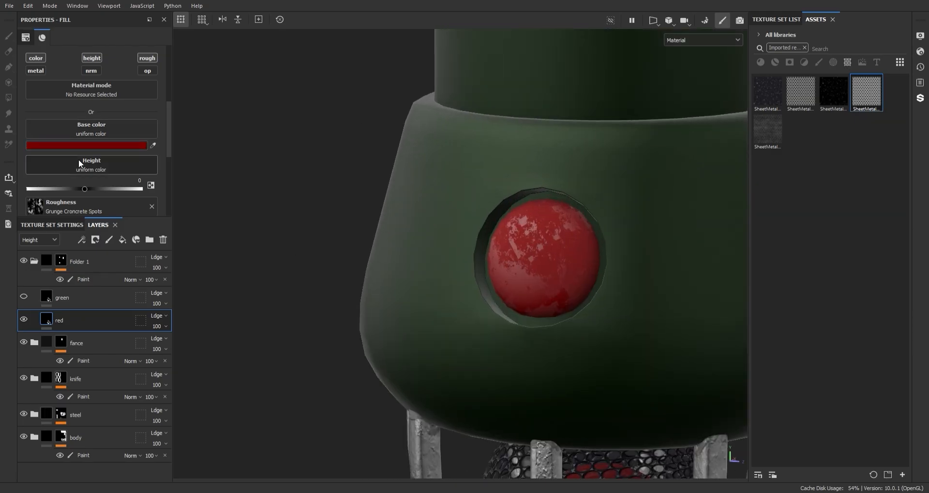
# Step: Set the balance of the red layer's roughness grunge to 1
pyautogui.scroll(-5, 99, 147)
pyautogui.moveTo(129, 167); pyautogui.dragTo(158, 167)
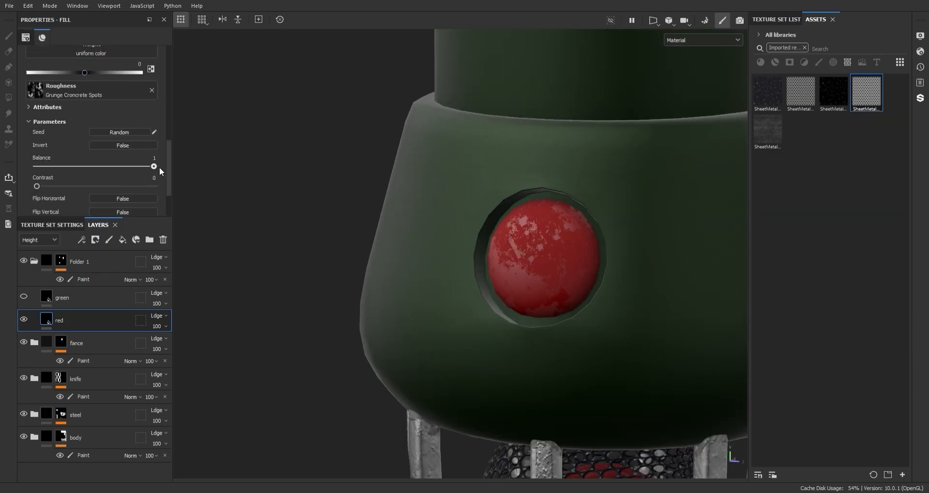
pyautogui.scroll(5, 164, 136)
pyautogui.scroll(-3, 170, 145)
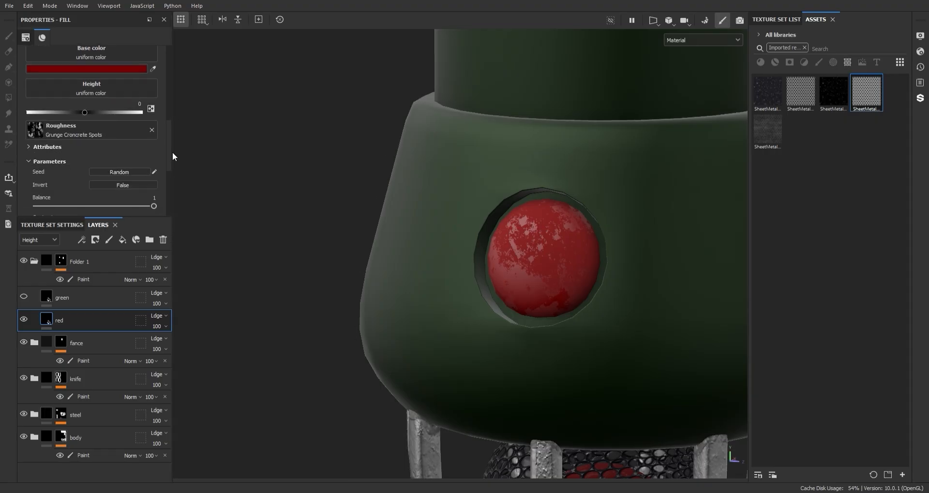
pyautogui.scroll(-6, 168, 164)
pyautogui.moveTo(142, 205)
pyautogui.mouseDown()
pyautogui.moveTo(45, 206)
pyautogui.moveTo(143, 206)
pyautogui.mouseUp()
# Step: Assign the Dirt 1 texture to the red layer's height and set the layer's height opacity to 1
pyautogui.scroll(4, 164, 92)
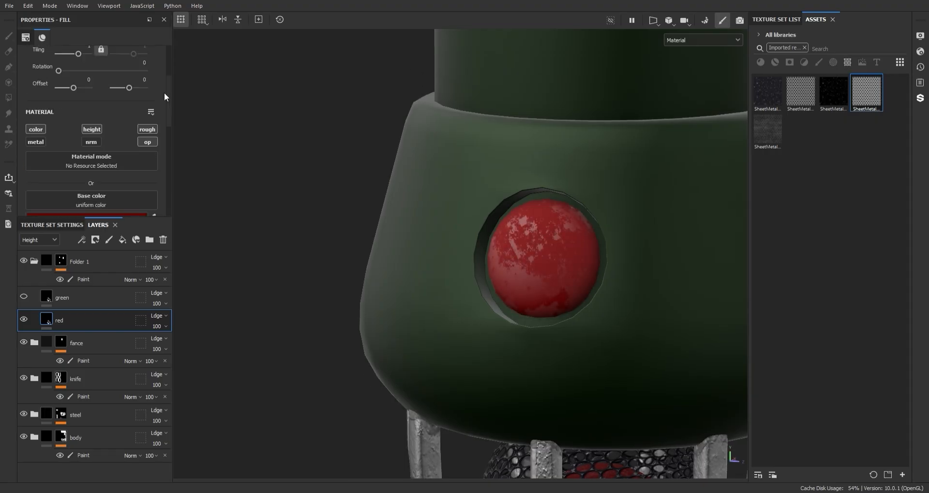
pyautogui.scroll(-2, 169, 129)
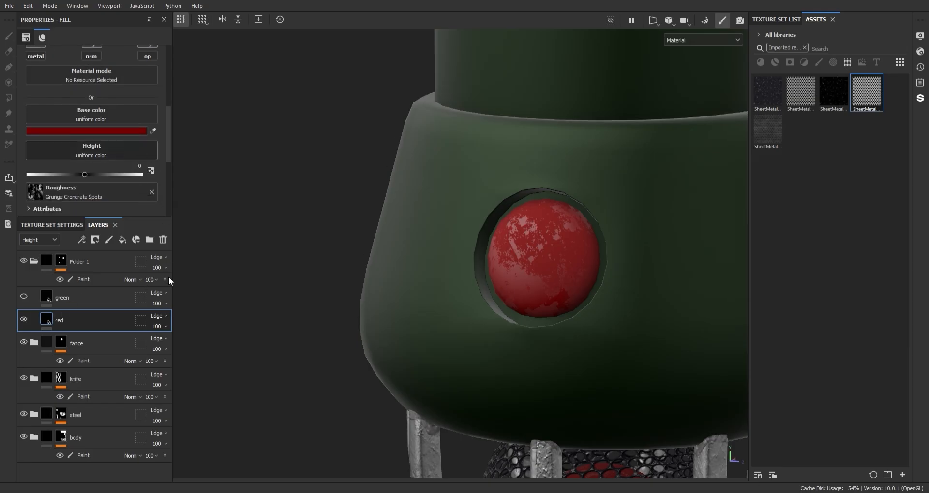
pyautogui.moveTo(169, 130); pyautogui.dragTo(168, 149)
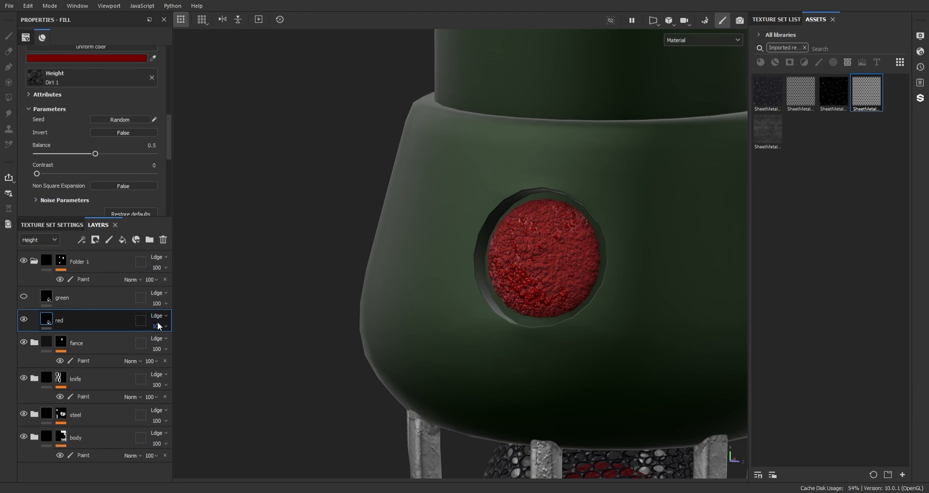
pyautogui.click(158, 326)
pyautogui.click(152, 344)
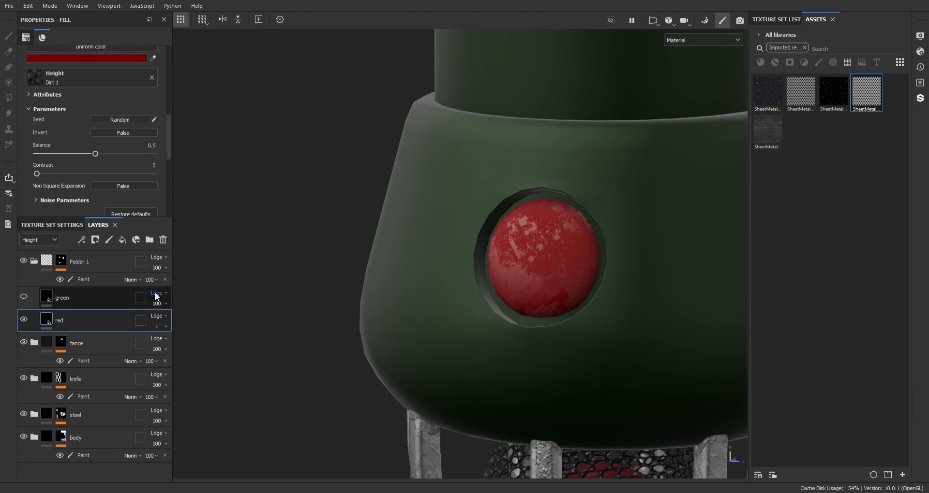
# Step: Invert the Dirt 1 height texture and set its balance to 0.31
pyautogui.click(115, 130)
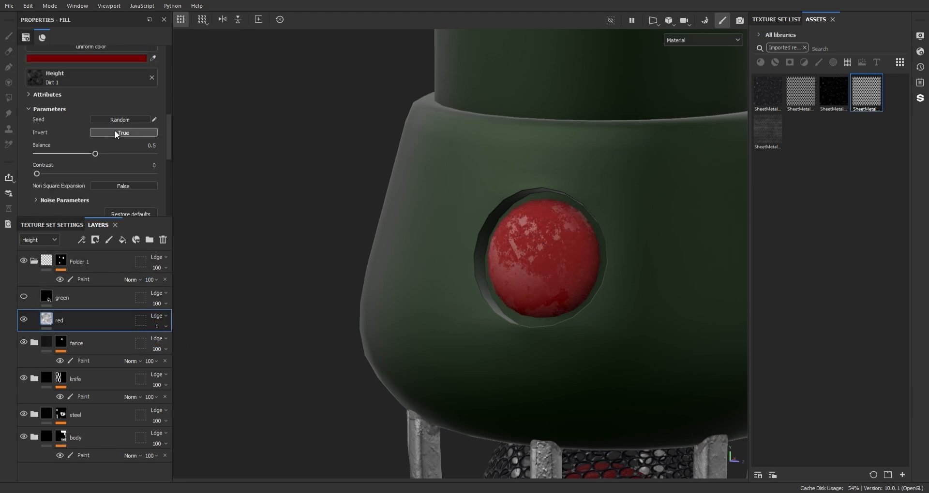
pyautogui.moveTo(95, 153); pyautogui.dragTo(74, 151)
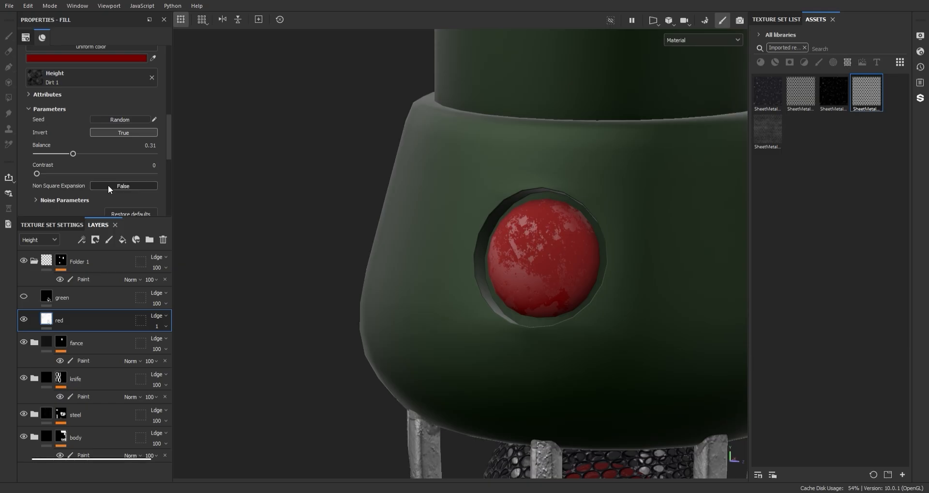
# Step: Set the contrast of the red layer's roughness grunge to 0.23 and check the inner ball up close
pyautogui.scroll(-3, 108, 185)
pyautogui.moveTo(160, 159)
pyautogui.mouseDown()
pyautogui.moveTo(161, 101)
pyautogui.moveTo(162, 133)
pyautogui.moveTo(135, 146)
pyautogui.moveTo(158, 124)
pyautogui.moveTo(159, 178)
pyautogui.moveTo(149, 154)
pyautogui.mouseUp()
pyautogui.scroll(-5, 554, 208)
pyautogui.moveTo(554, 207)
pyautogui.keyDown('alt'); pyautogui.mouseDown(button='middle')
pyautogui.moveTo(692, 181)
pyautogui.moveTo(537, 203)
pyautogui.mouseUp(button='middle'); pyautogui.keyUp('alt')
pyautogui.keyDown('alt'); pyautogui.moveTo(537, 203); pyautogui.dragTo(546, 135, button='right'); pyautogui.keyUp('alt')
pyautogui.moveTo(70, 168); pyautogui.dragTo(142, 169)
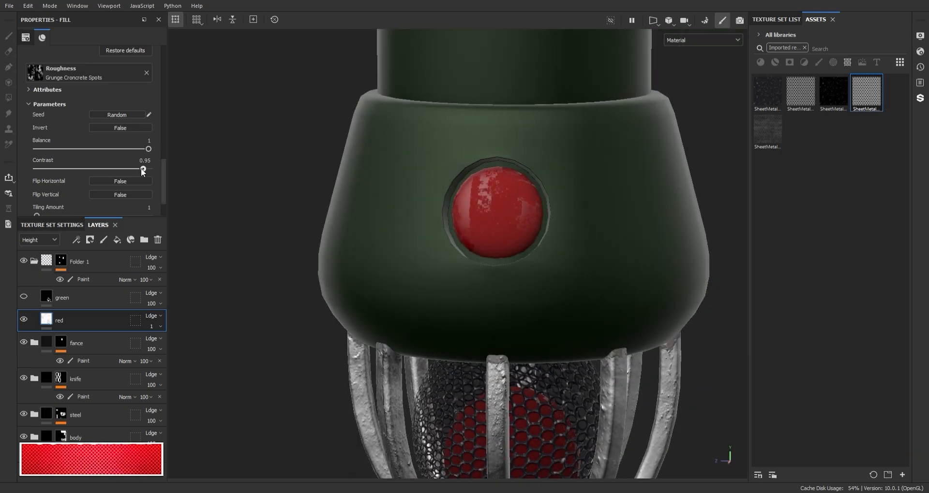
pyautogui.moveTo(76, 176); pyautogui.dragTo(62, 176)
pyautogui.scroll(-3, 463, 201)
pyautogui.keyDown('alt'); pyautogui.moveTo(463, 201); pyautogui.dragTo(522, 232); pyautogui.keyUp('alt')
pyautogui.keyDown('alt'); pyautogui.moveTo(522, 232); pyautogui.dragTo(608, 388, button='right'); pyautogui.keyUp('alt')
pyautogui.keyDown('alt'); pyautogui.moveTo(608, 387); pyautogui.dragTo(411, 271); pyautogui.keyUp('alt')
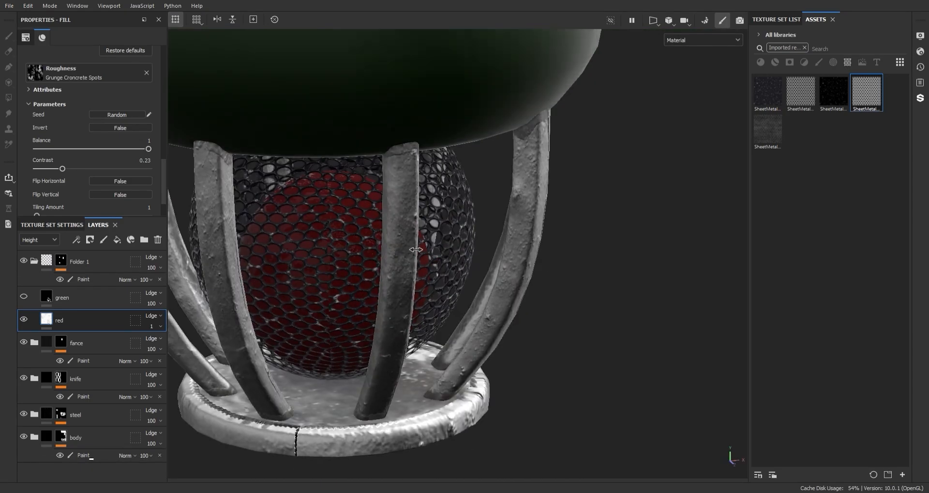
# Step: Add a white mask with a paint effect to the red layer and mask out the inner ball using Polygon Fill
pyautogui.keyDown('alt'); pyautogui.moveTo(356, 250); pyautogui.dragTo(522, 218, button='middle'); pyautogui.keyUp('alt')
pyautogui.keyDown('alt'); pyautogui.moveTo(522, 218); pyautogui.dragTo(416, 218); pyautogui.keyUp('alt')
pyautogui.keyDown('alt'); pyautogui.moveTo(368, 251); pyautogui.dragTo(436, 241); pyautogui.keyUp('alt')
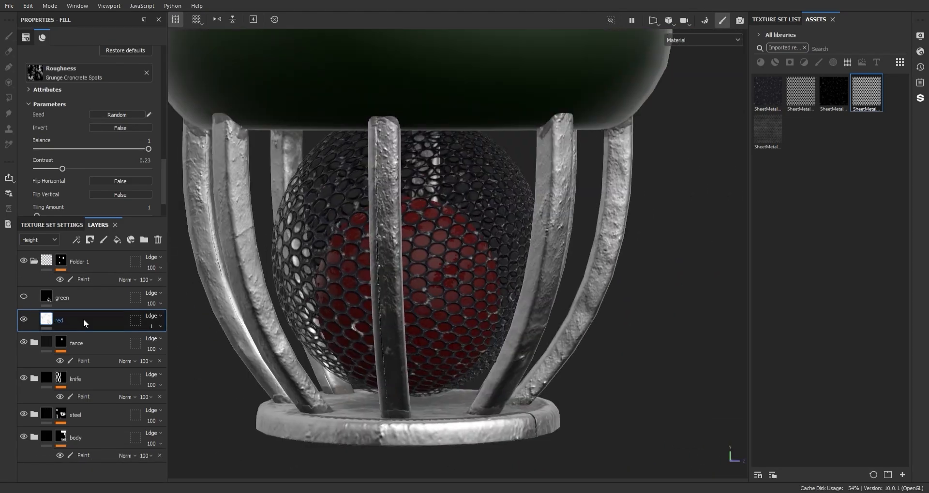
pyautogui.click(72, 82)
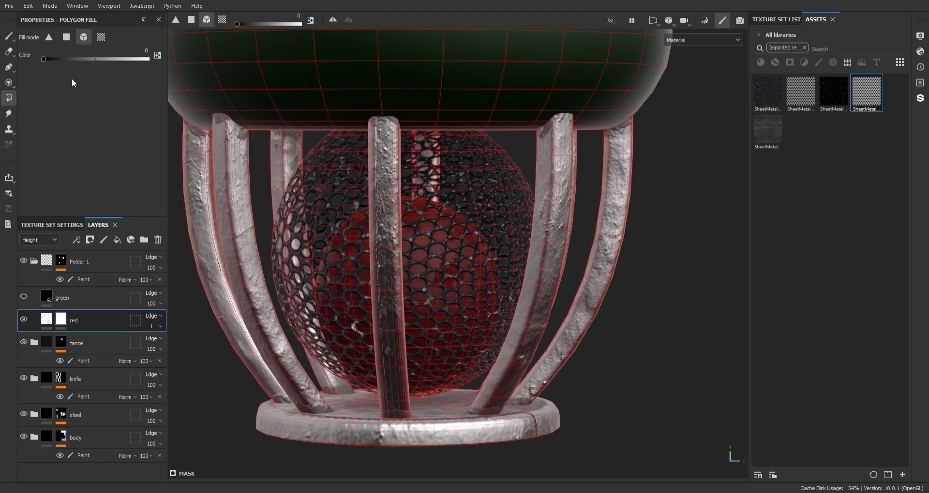
pyautogui.rightClick(59, 325)
pyautogui.click(96, 316)
pyautogui.moveTo(531, 249); pyautogui.dragTo(398, 318)
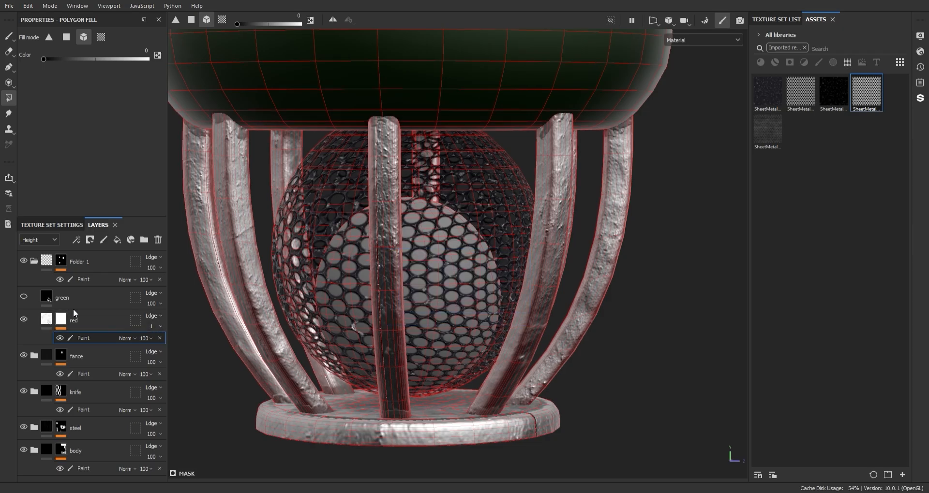
# Step: Show the green layer, limit it to the color and roughness channels, and set its base color to dark green
pyautogui.click(46, 297)
pyautogui.scroll(5, 131, 107)
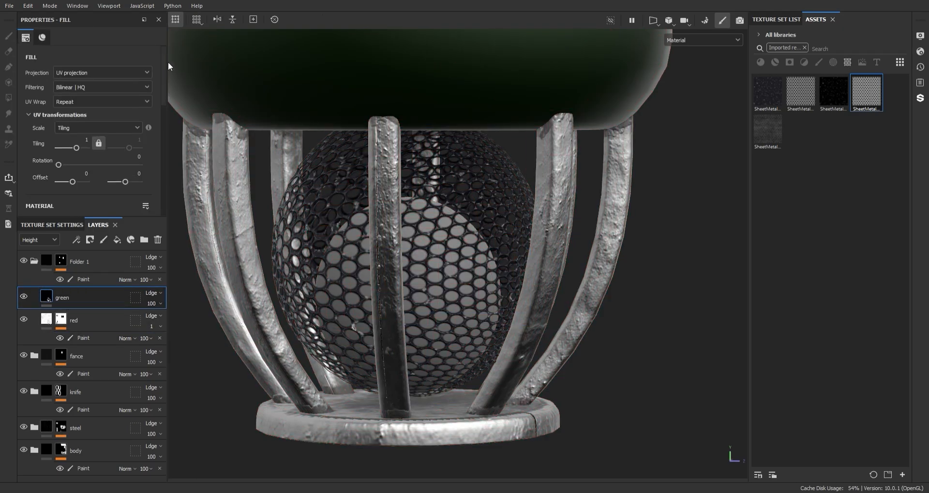
pyautogui.scroll(-3, 164, 108)
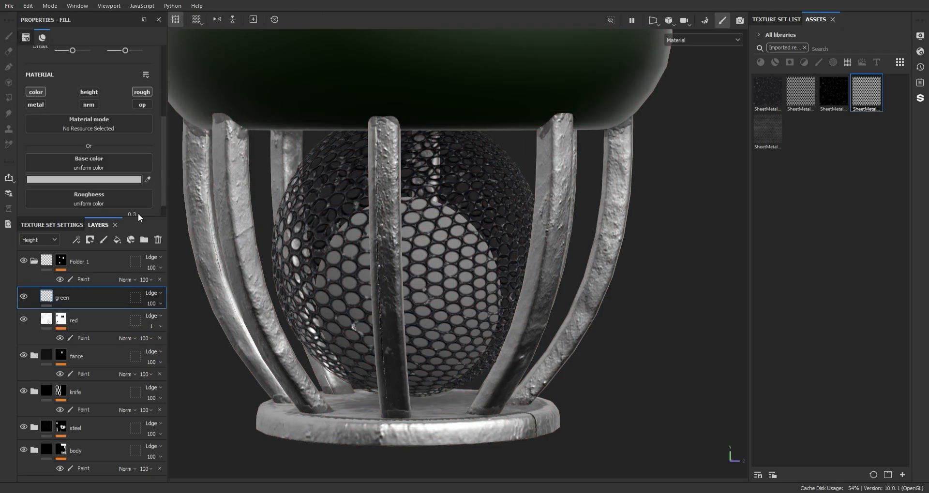
pyautogui.moveTo(372, 278); pyautogui.dragTo(394, 231)
pyautogui.scroll(-1, 86, 200)
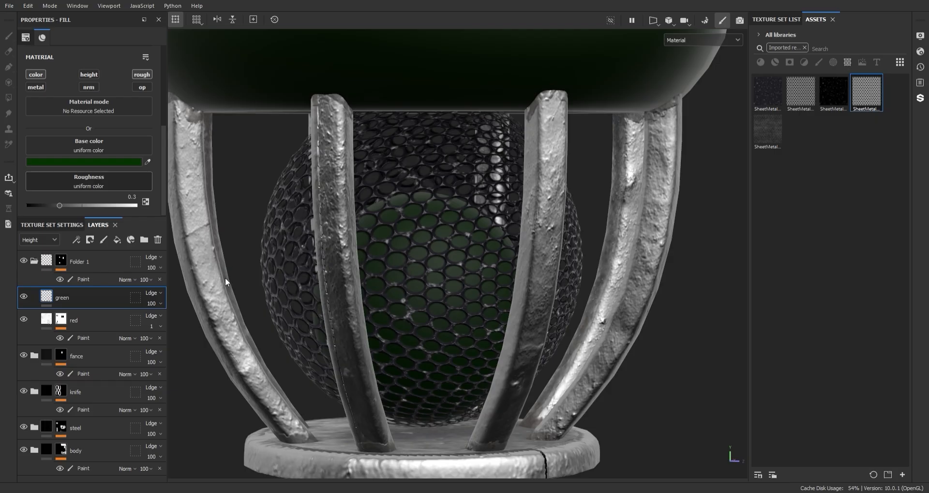
# Step: Assign the Dirt Spots Hollow texture to the green layer's roughness and randomize its seed
pyautogui.click(226, 260)
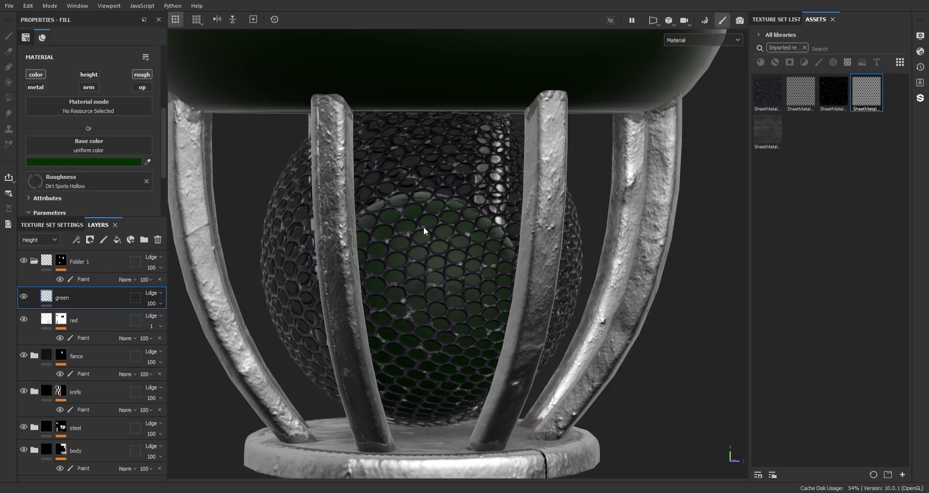
pyautogui.keyDown('alt'); pyautogui.moveTo(426, 228); pyautogui.dragTo(387, 159); pyautogui.keyUp('alt')
pyautogui.scroll(2, 387, 160)
pyautogui.scroll(-3, 100, 190)
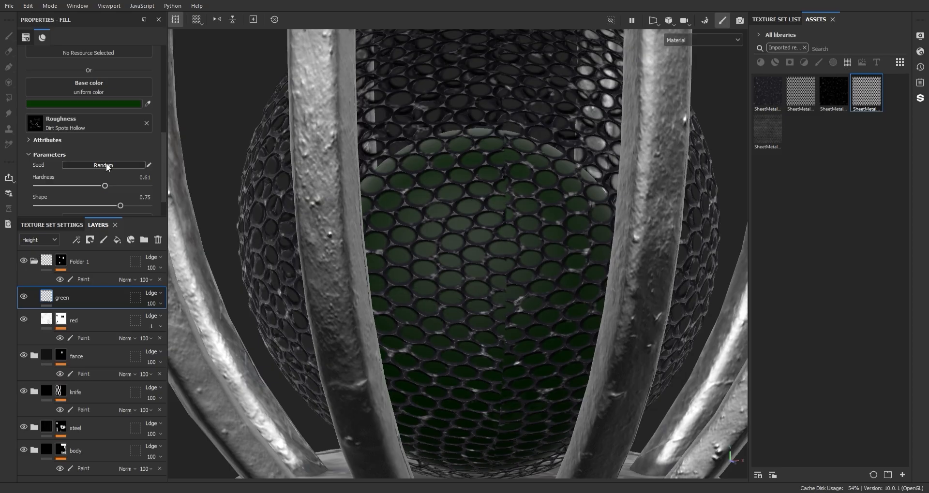
pyautogui.click(107, 166)
# Step: Switch the green layer to tri-planar projection and set its tiling to 17.94
pyautogui.moveTo(163, 162); pyautogui.dragTo(161, 76)
pyautogui.click(106, 73)
pyautogui.click(85, 103)
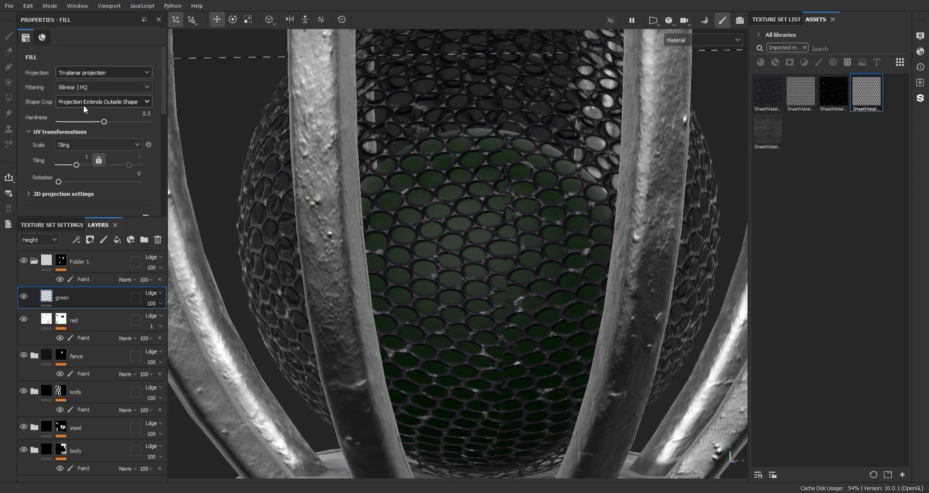
pyautogui.scroll(-3, 80, 87)
pyautogui.moveTo(77, 77); pyautogui.dragTo(83, 77)
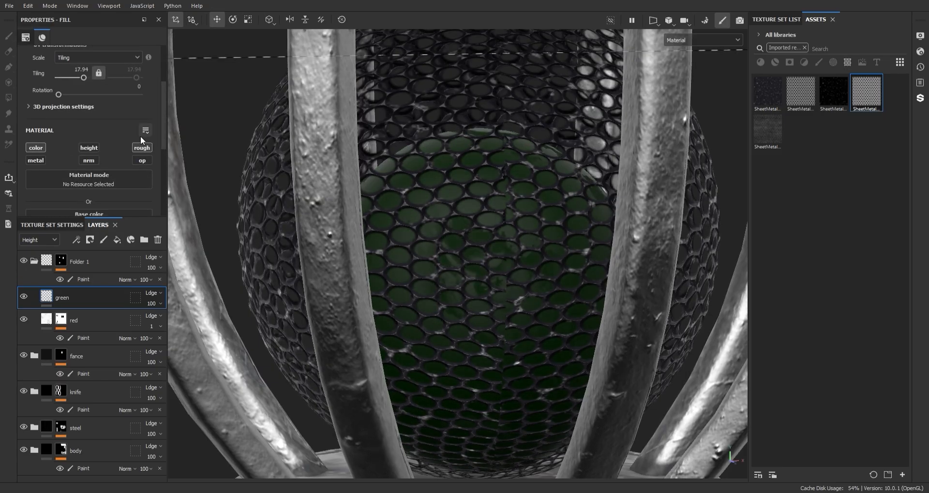
# Step: Set the hardness of the green layer's Dirt Spots Hollow roughness to 0.76
pyautogui.scroll(-5, 119, 187)
pyautogui.scroll(-1, 145, 161)
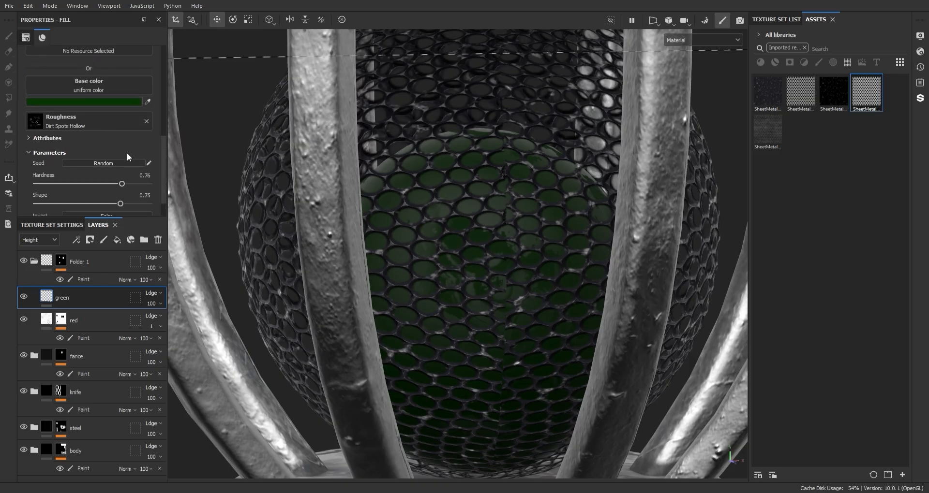
pyautogui.scroll(-10, 506, 272)
# Step: Add a black mask to the green layer and reveal it on the inner ball using Polygon Fill
pyautogui.moveTo(488, 162)
pyautogui.keyDown('alt'); pyautogui.mouseDown(button='middle')
pyautogui.moveTo(506, 209)
pyautogui.moveTo(489, 163)
pyautogui.mouseUp(button='middle'); pyautogui.keyUp('alt')
pyautogui.press('4')
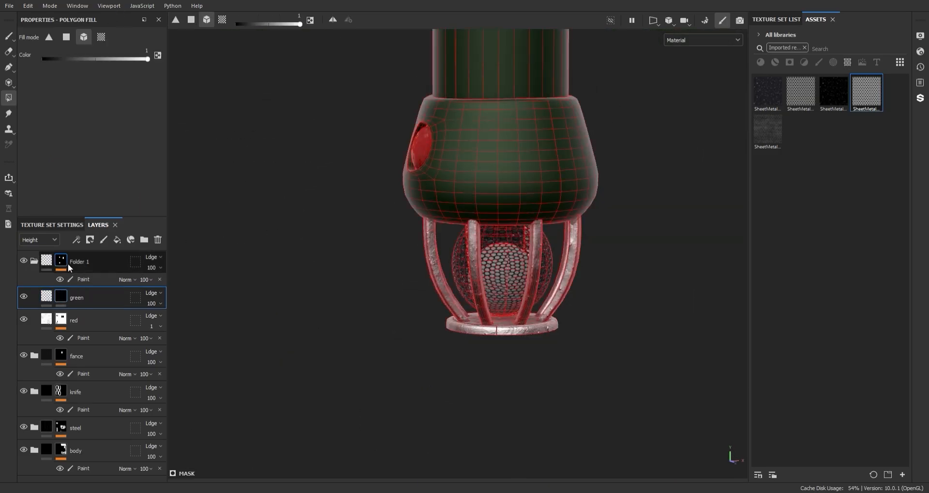
pyautogui.press('1')
pyautogui.scroll(5, 506, 256)
pyautogui.moveTo(506, 256)
pyautogui.keyDown('alt'); pyautogui.mouseDown(button='middle')
pyautogui.moveTo(408, 302)
pyautogui.moveTo(434, 225)
pyautogui.moveTo(429, 193)
pyautogui.mouseUp(button='middle'); pyautogui.keyUp('alt')
# Step: Add a Sharpen filter with an intensity of 3.2 to the fance folder's mask
pyautogui.click(82, 357)
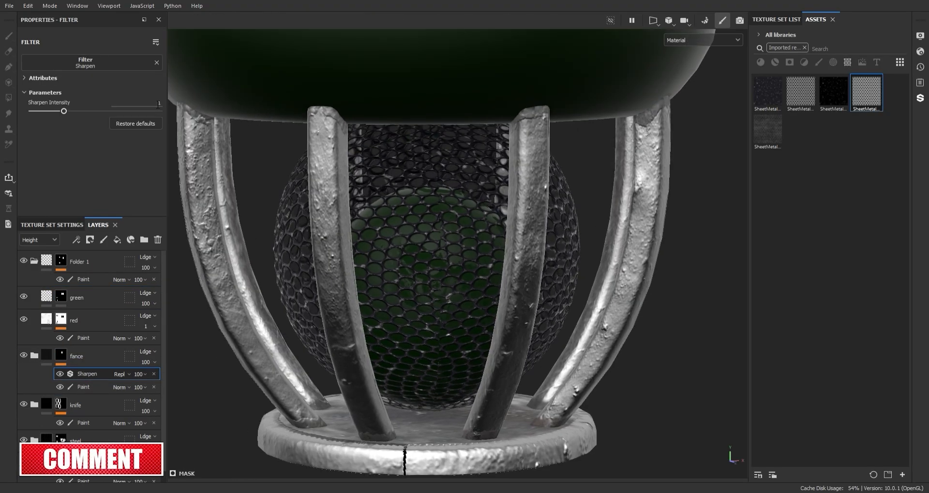
pyautogui.moveTo(78, 112); pyautogui.dragTo(134, 112)
pyautogui.scroll(6, 367, 250)
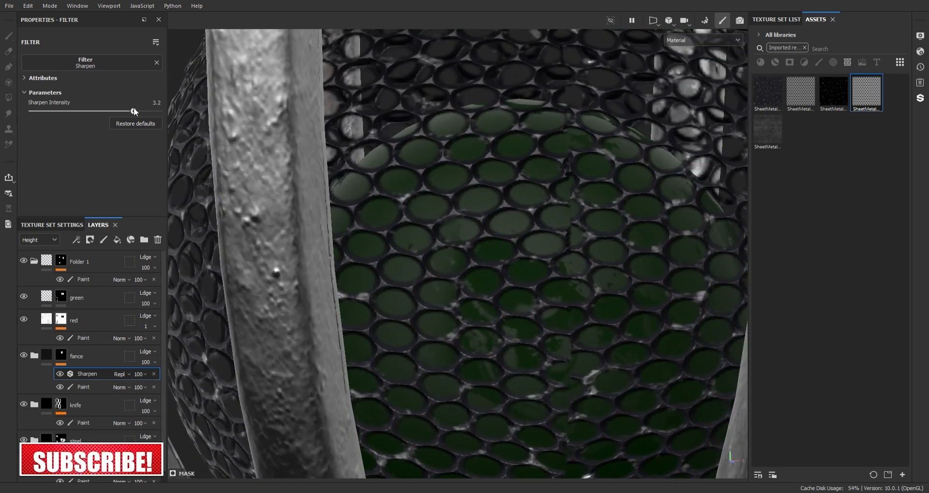
# Step: Open the fance folder and switch Fill layer 3 to tri-planar projection
pyautogui.click(60, 364)
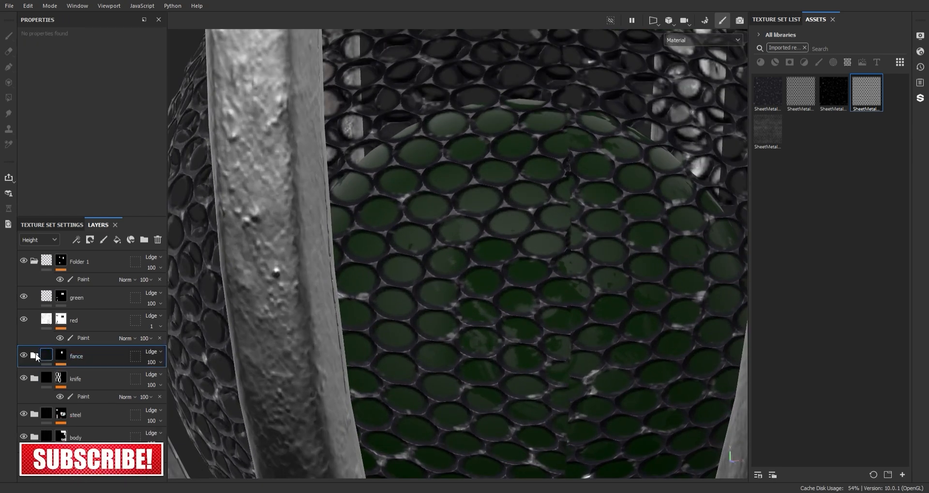
pyautogui.click(34, 355)
pyautogui.click(72, 375)
pyautogui.moveTo(163, 139); pyautogui.dragTo(160, 87)
pyautogui.click(87, 73)
pyautogui.click(80, 104)
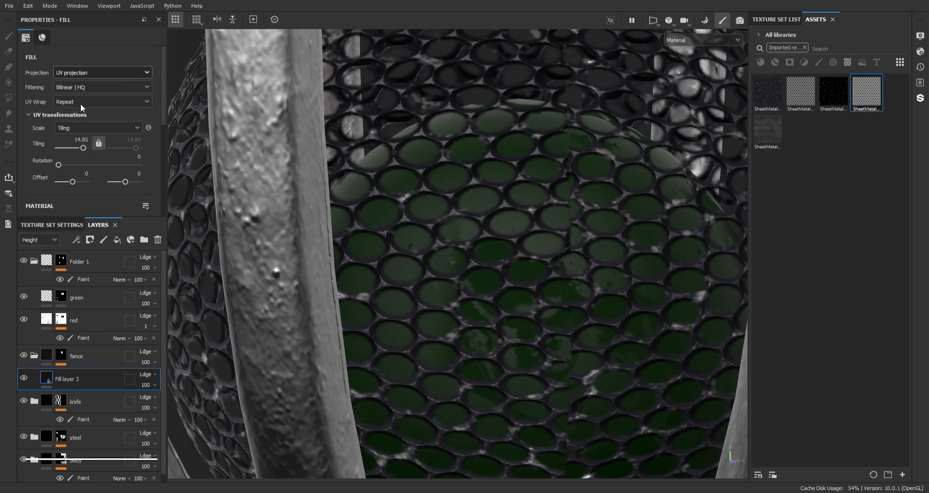
pyautogui.scroll(-5, 572, 216)
# Step: Set the tiling of Fill layer 3 to 50
pyautogui.keyDown('alt'); pyautogui.moveTo(573, 216); pyautogui.dragTo(564, 182, button='right'); pyautogui.keyUp('alt')
pyautogui.keyDown('alt'); pyautogui.moveTo(564, 182); pyautogui.dragTo(503, 180); pyautogui.keyUp('alt')
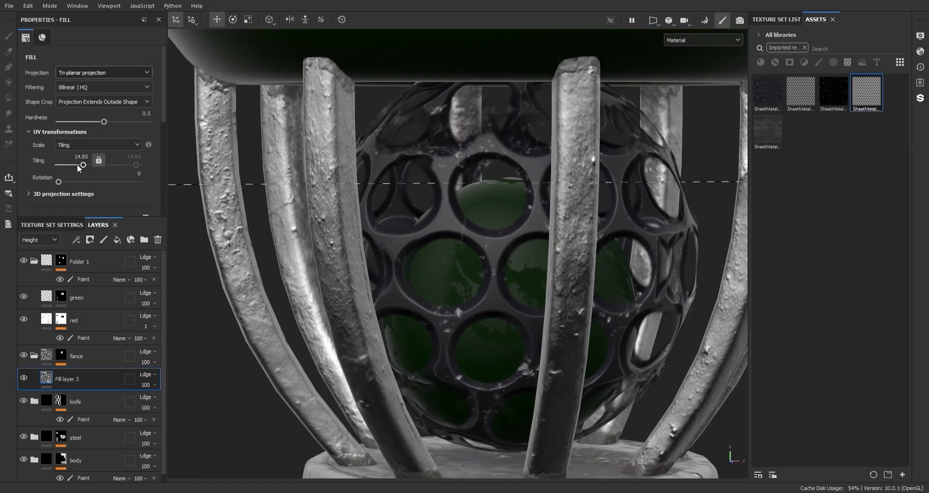
pyautogui.moveTo(83, 165); pyautogui.dragTo(85, 164)
pyautogui.click(87, 158)
pyautogui.write('50')
pyautogui.press('Return')
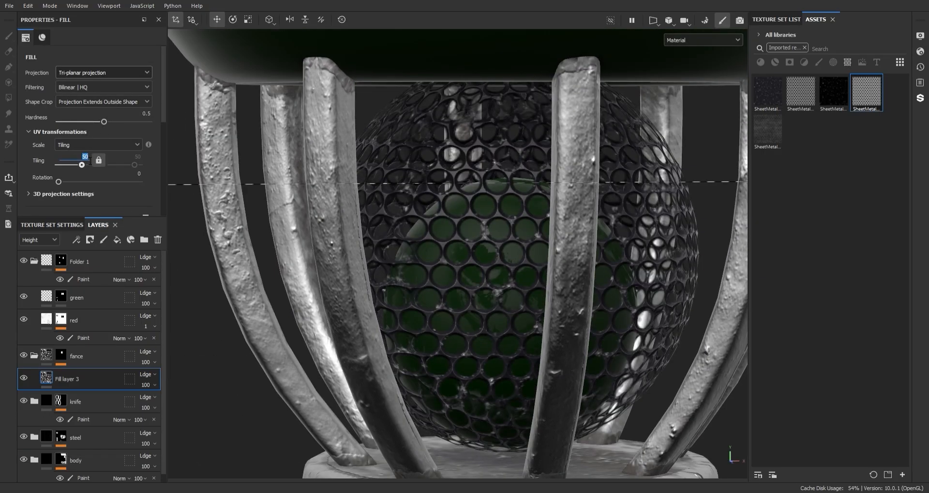
# Step: Delete the Sharpen filter from the fance mask and add a Sharpen filter to Fill layer 3 instead
pyautogui.scroll(-5, 447, 279)
pyautogui.click(66, 357)
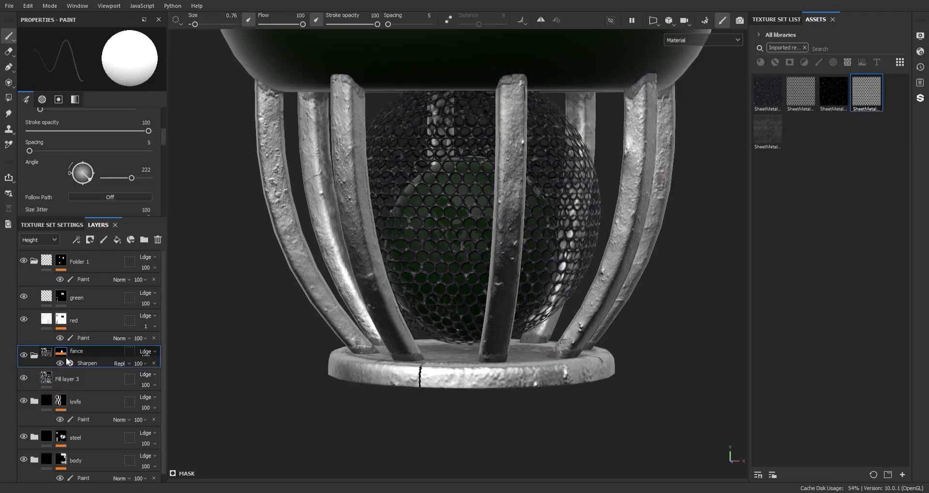
pyautogui.click(69, 391)
pyautogui.rightClick(103, 383)
pyautogui.click(133, 309)
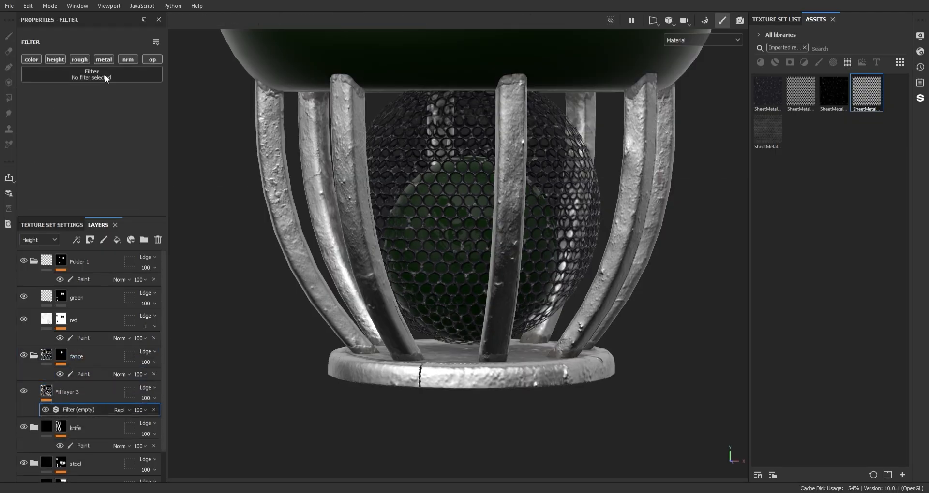
pyautogui.click(105, 75)
pyautogui.click(175, 110)
# Step: Set the Sharpen intensity to 2.38 and limit the filter to the roughness, metallic and opacity channels
pyautogui.scroll(5, 457, 231)
pyautogui.moveTo(63, 122); pyautogui.dragTo(107, 123)
pyautogui.scroll(-5, 523, 247)
pyautogui.keyDown('alt'); pyautogui.moveTo(523, 248); pyautogui.dragTo(494, 246); pyautogui.keyUp('alt')
pyautogui.keyDown('alt'); pyautogui.moveTo(494, 246); pyautogui.dragTo(381, 261, button='middle'); pyautogui.keyUp('alt')
pyautogui.scroll(-3, 487, 261)
pyautogui.scroll(4, 486, 261)
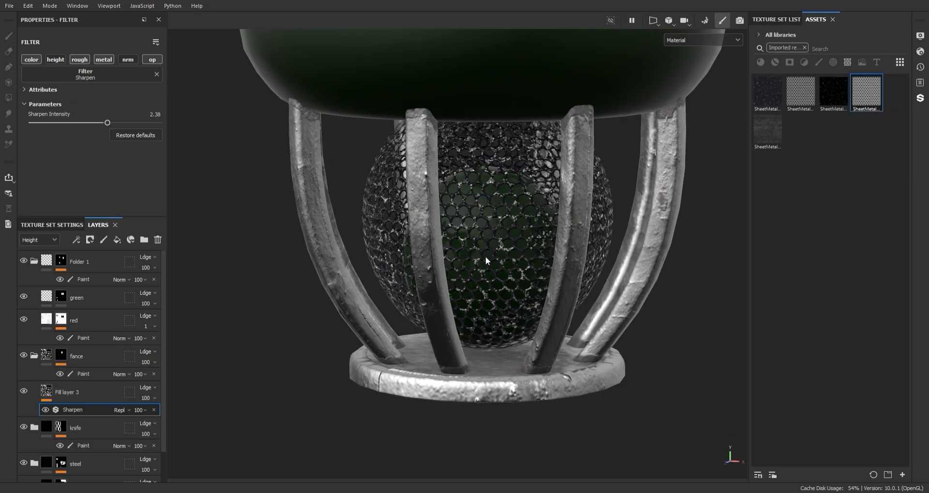
pyautogui.click(37, 61)
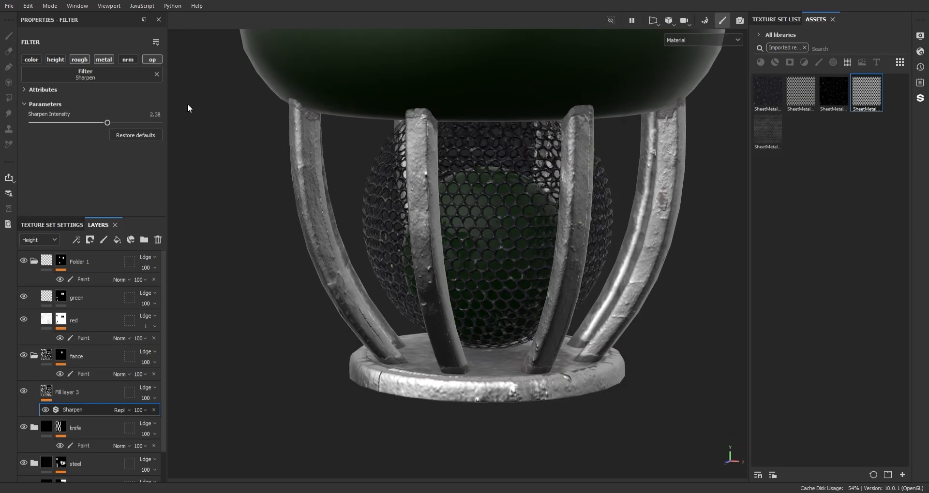
# Step: Collapse the fance folder and Folder 1, and check the handle and guard of the sword
pyautogui.click(33, 356)
pyautogui.click(34, 261)
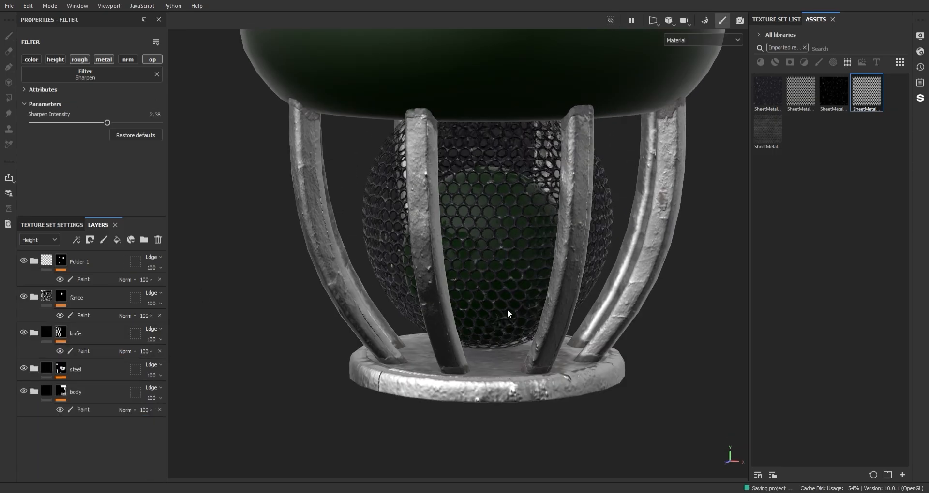
pyautogui.scroll(-5, 508, 315)
pyautogui.scroll(-3, 491, 411)
pyautogui.keyDown('alt'); pyautogui.moveTo(552, 168); pyautogui.dragTo(467, 181, button='middle'); pyautogui.keyUp('alt')
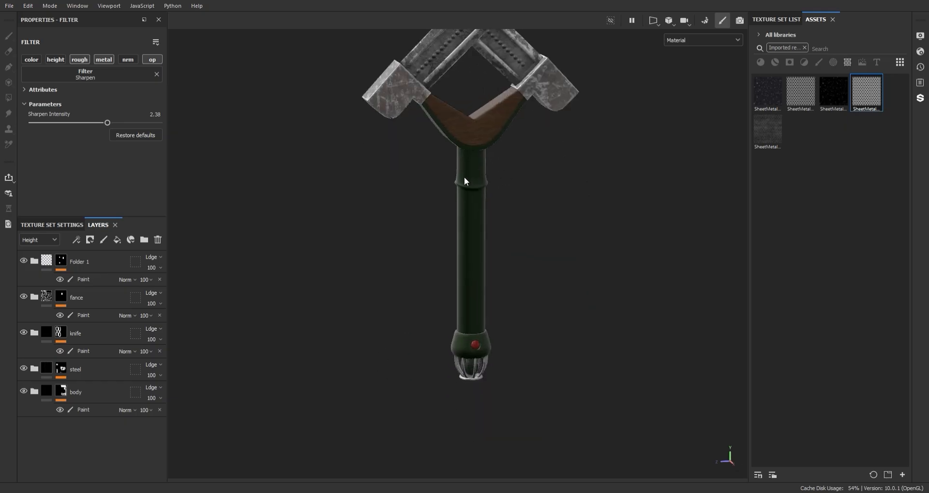
pyautogui.keyDown('alt'); pyautogui.moveTo(466, 181); pyautogui.dragTo(748, 176); pyautogui.keyUp('alt')
pyautogui.keyDown('alt'); pyautogui.moveTo(557, 184); pyautogui.dragTo(557, 240, button='middle'); pyautogui.keyUp('alt')
# Step: Add a fill layer named dirt above all folders, with tri-planar projection and a black mask
pyautogui.click(94, 389)
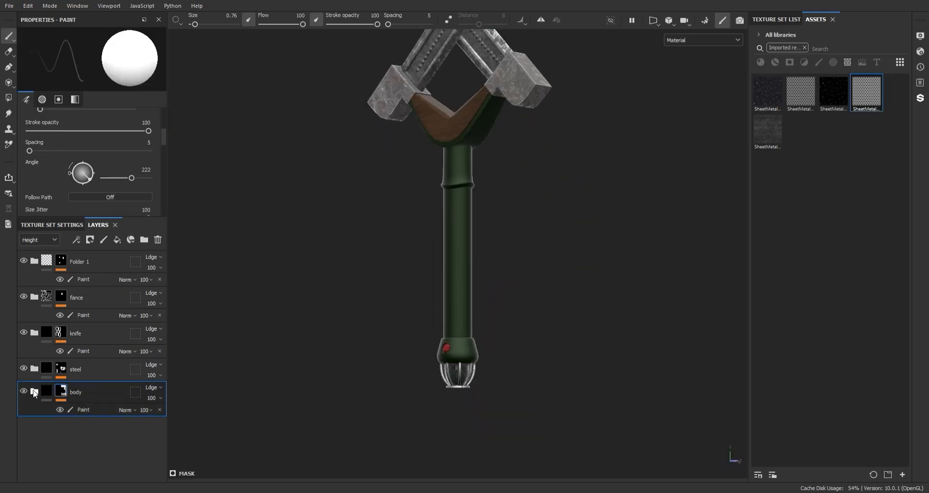
pyautogui.click(92, 270)
pyautogui.click(117, 240)
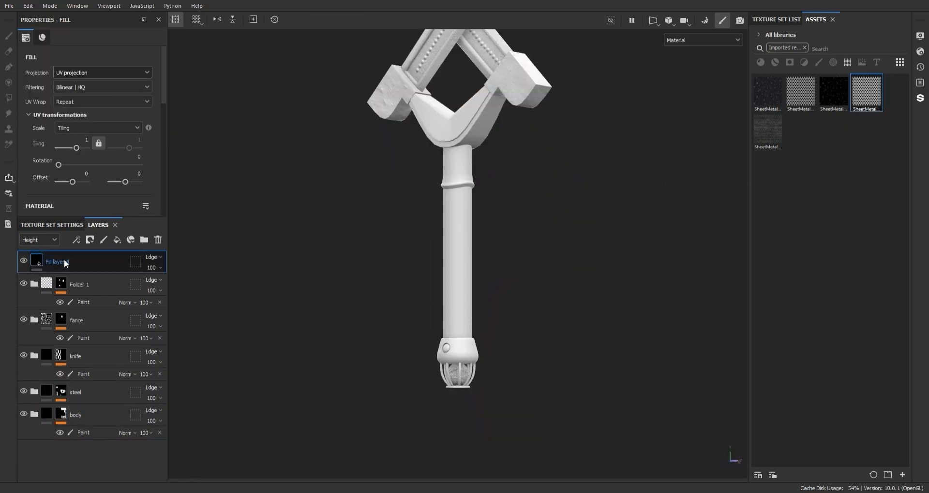
pyautogui.click(93, 76)
pyautogui.click(88, 104)
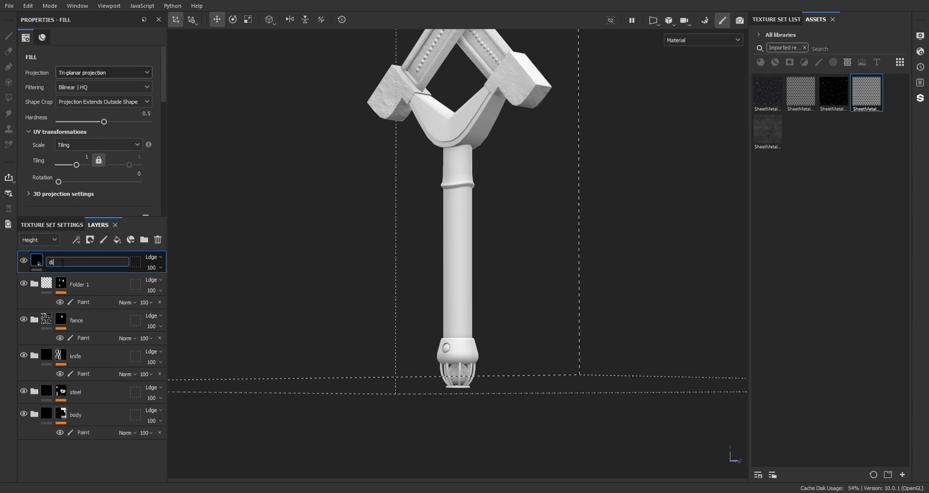
pyautogui.rightClick(58, 259)
pyautogui.click(98, 51)
# Step: Turn off the dirt layer's metallic, normal and opacity channels and set its base color to red
pyautogui.click(38, 260)
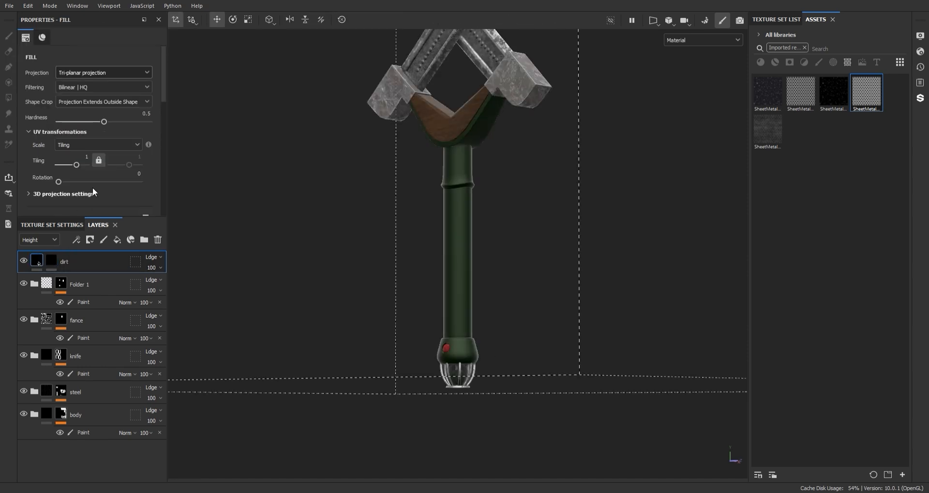
pyautogui.moveTo(164, 89); pyautogui.dragTo(164, 151)
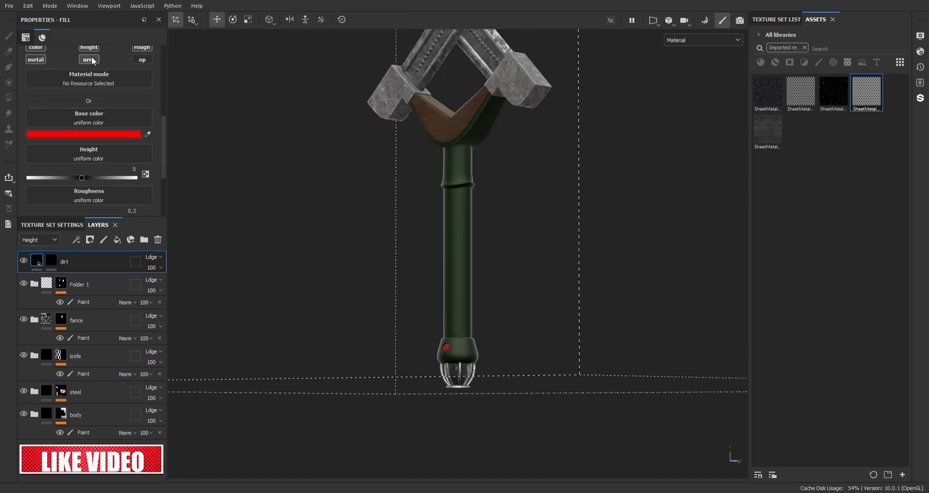
pyautogui.click(89, 60)
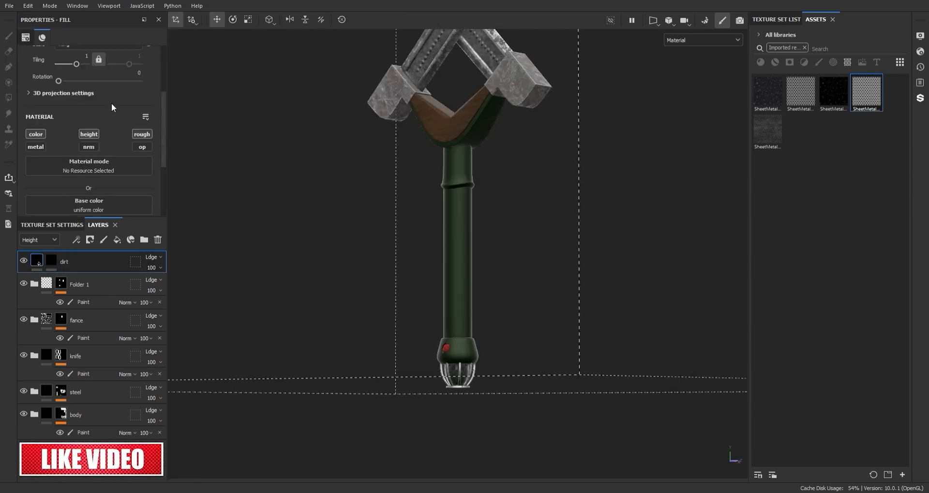
pyautogui.moveTo(164, 126); pyautogui.dragTo(168, 158)
# Step: Add a Dirt generator to the dirt layer's mask and set its dirt contrast to 0.57
pyautogui.click(51, 260)
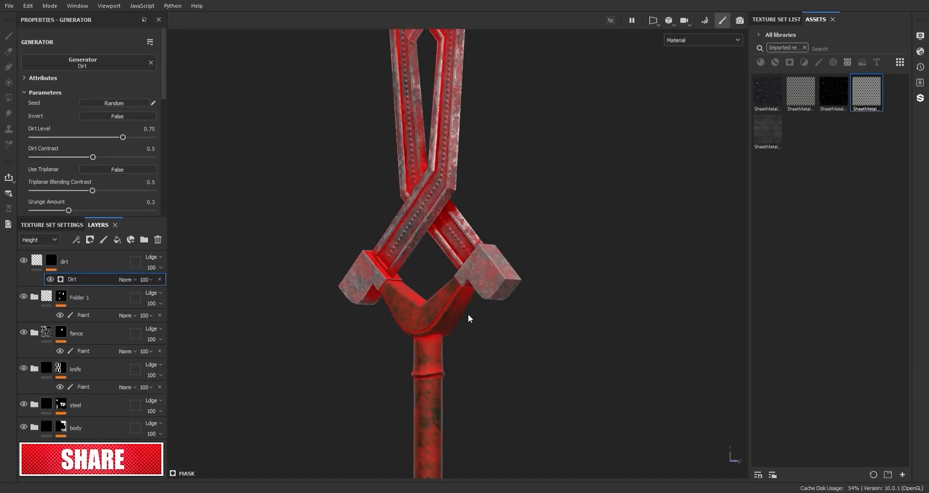
pyautogui.scroll(5, 479, 276)
pyautogui.keyDown('alt'); pyautogui.moveTo(464, 372); pyautogui.dragTo(459, 165, button='middle'); pyautogui.keyUp('alt')
pyautogui.scroll(2, 459, 165)
pyautogui.moveTo(123, 138); pyautogui.dragTo(101, 157)
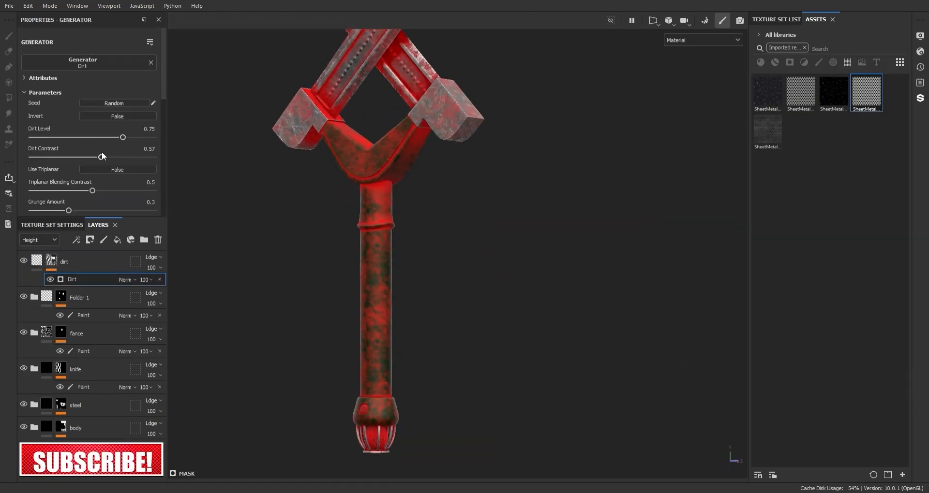
# Step: Add a fill with the Grunge Fingerprints Dirty texture to the dirt layer's mask and check it along the handle
pyautogui.click(136, 441)
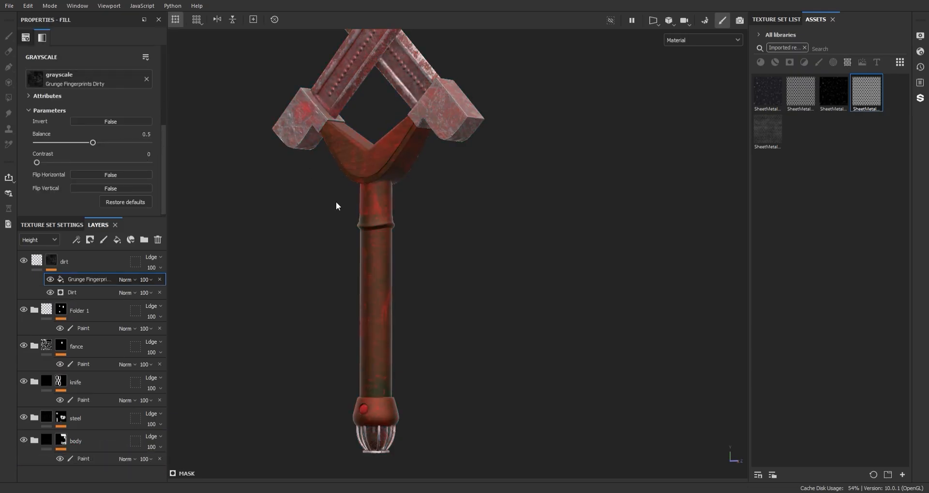
pyautogui.scroll(-4, 336, 205)
pyautogui.keyDown('alt'); pyautogui.moveTo(336, 205); pyautogui.dragTo(348, 208); pyautogui.keyUp('alt')
pyautogui.keyDown('alt'); pyautogui.moveTo(348, 208); pyautogui.dragTo(401, 107, button='middle'); pyautogui.keyUp('alt')
pyautogui.scroll(4, 346, 208)
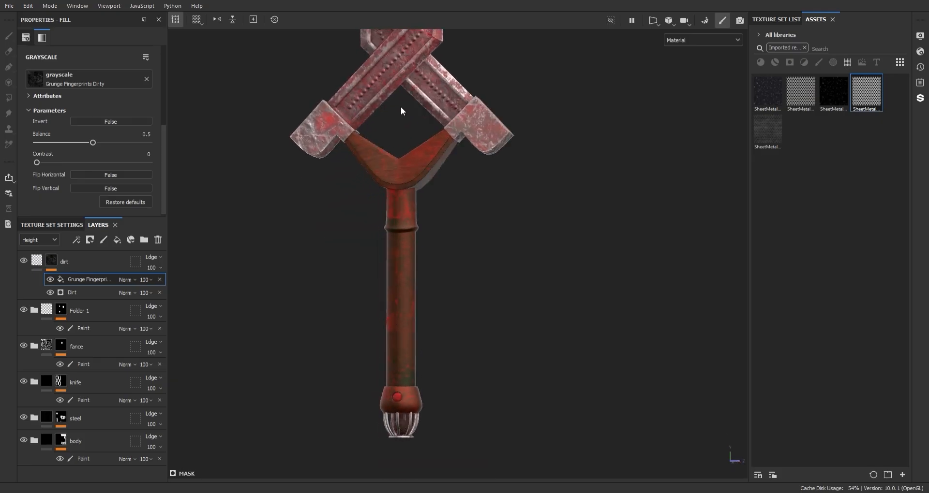
pyautogui.keyDown('alt'); pyautogui.moveTo(401, 107); pyautogui.dragTo(410, 226, button='right'); pyautogui.keyUp('alt')
pyautogui.keyDown('alt'); pyautogui.moveTo(410, 226); pyautogui.dragTo(385, 98, button='middle'); pyautogui.keyUp('alt')
# Step: Set the Grunge Fingerprints Dirty fill in the dirt layer's mask to Multiply blending
pyautogui.click(37, 261)
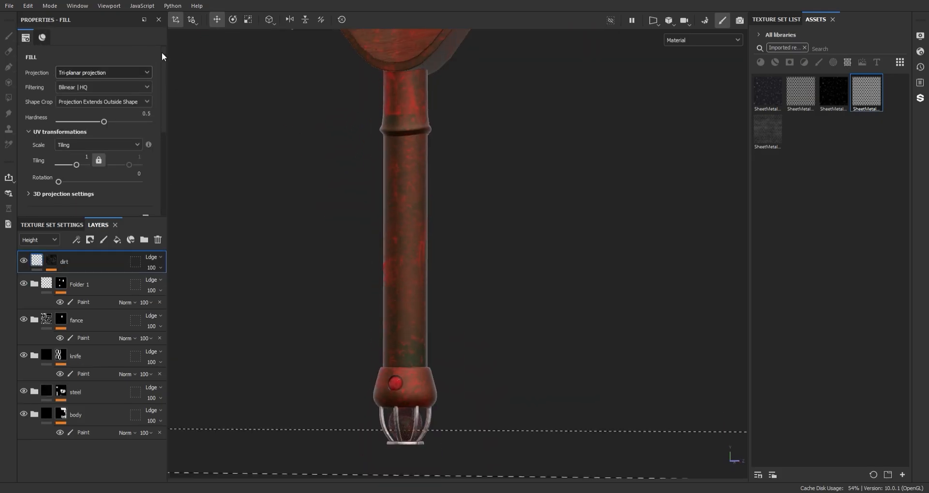
pyautogui.click(51, 261)
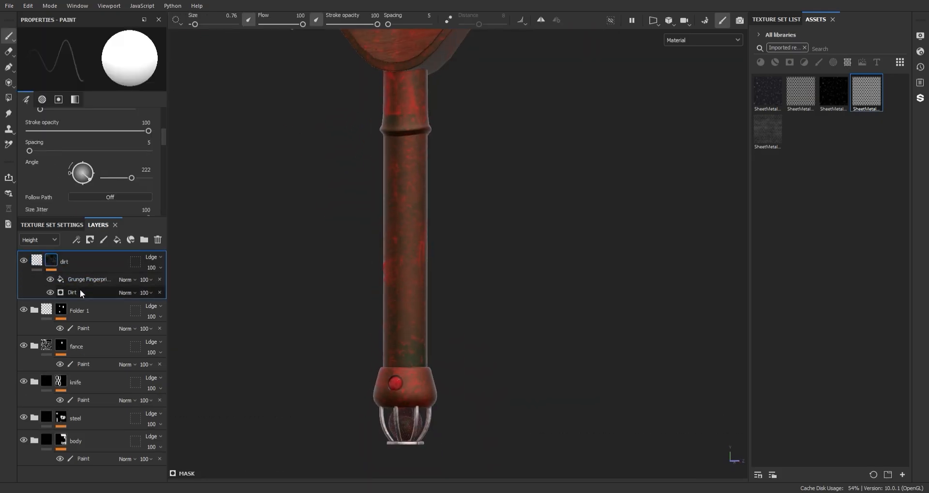
pyautogui.click(88, 280)
pyautogui.keyDown('alt'); pyautogui.moveTo(271, 193); pyautogui.dragTo(394, 196); pyautogui.keyUp('alt')
pyautogui.keyDown('alt'); pyautogui.moveTo(394, 196); pyautogui.dragTo(396, 249, button='middle'); pyautogui.keyUp('alt')
pyautogui.keyDown('alt'); pyautogui.moveTo(396, 249); pyautogui.dragTo(289, 147, button='right'); pyautogui.keyUp('alt')
pyautogui.keyDown('alt'); pyautogui.moveTo(289, 147); pyautogui.dragTo(34, 164); pyautogui.keyUp('alt')
pyautogui.keyDown('alt'); pyautogui.moveTo(34, 165); pyautogui.dragTo(53, 223, button='middle'); pyautogui.keyUp('alt')
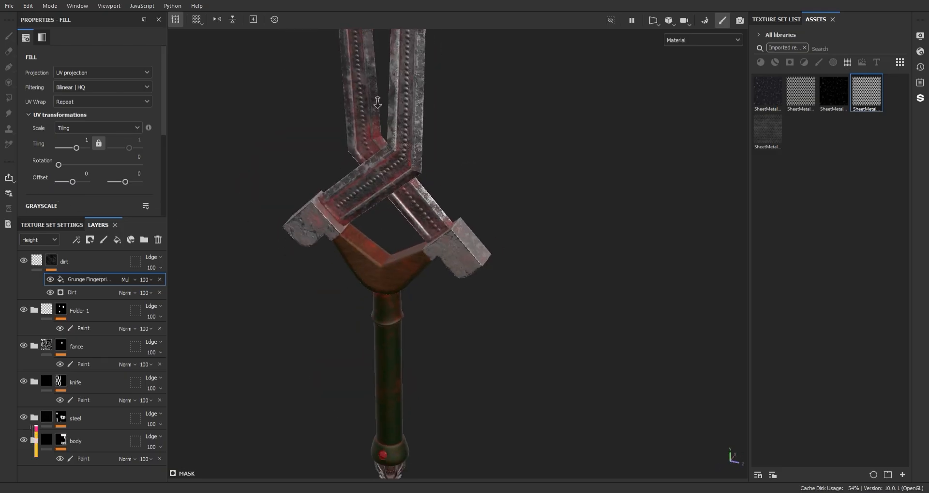
pyautogui.keyDown('alt'); pyautogui.moveTo(53, 223); pyautogui.dragTo(103, 269, button='right'); pyautogui.keyUp('alt')
# Step: Set the grunge fill's balance to 0.68 and contrast to 0, and check the dirt over the whole blade
pyautogui.moveTo(163, 130); pyautogui.dragTo(168, 184)
pyautogui.scroll(-2, 121, 160)
pyautogui.moveTo(93, 141); pyautogui.dragTo(112, 141)
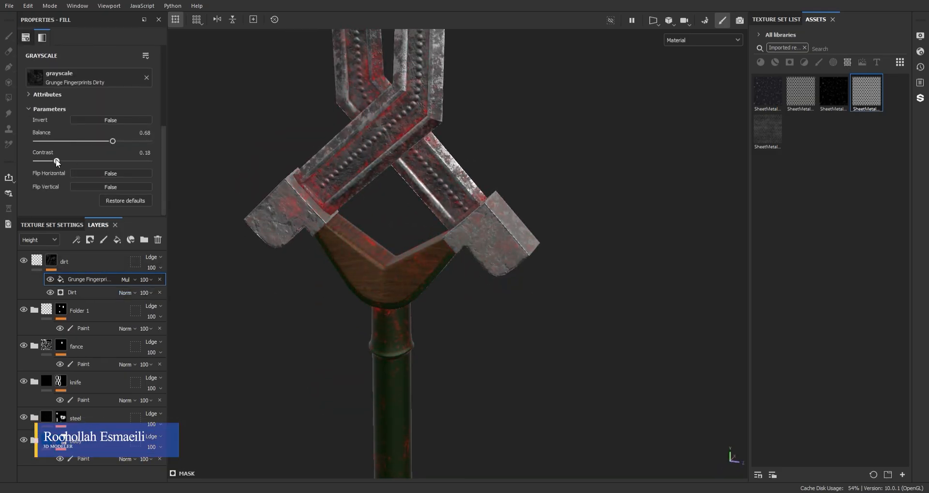
pyautogui.keyDown('alt'); pyautogui.moveTo(450, 244); pyautogui.dragTo(442, 160, button='middle'); pyautogui.keyUp('alt')
pyautogui.keyDown('alt'); pyautogui.moveTo(443, 160); pyautogui.dragTo(388, 187, button='right'); pyautogui.keyUp('alt')
pyautogui.keyDown('alt'); pyautogui.moveTo(388, 186); pyautogui.dragTo(411, 450, button='middle'); pyautogui.keyUp('alt')
pyautogui.keyDown('alt'); pyautogui.moveTo(411, 450); pyautogui.dragTo(191, 286, button='right'); pyautogui.keyUp('alt')
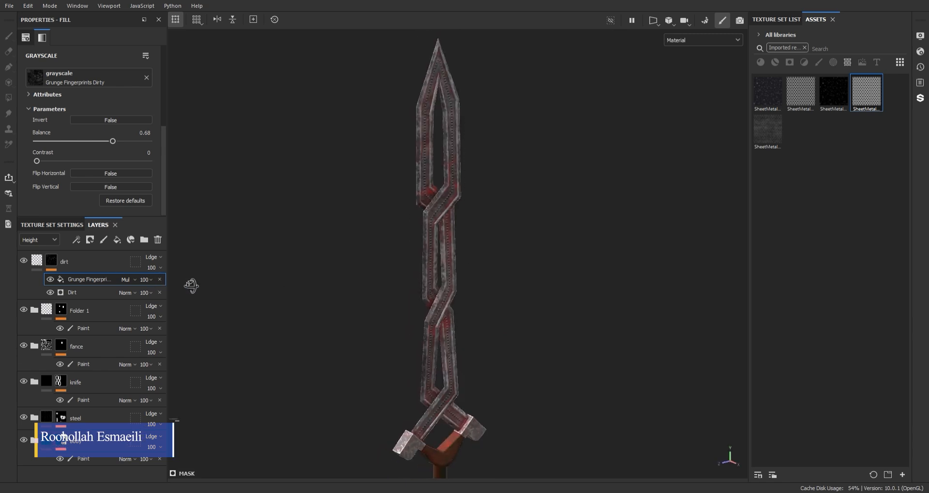
pyautogui.keyDown('alt'); pyautogui.moveTo(190, 286); pyautogui.dragTo(467, 254); pyautogui.keyUp('alt')
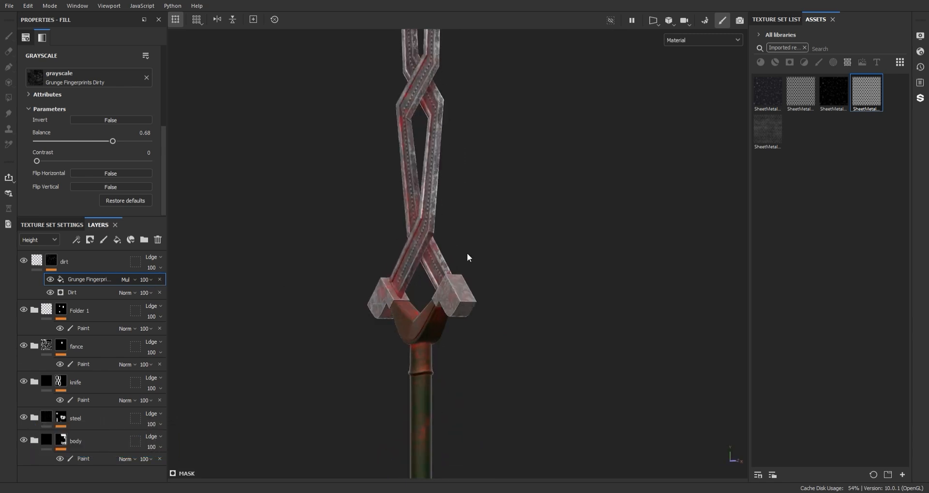
# Step: Change the dirt layer's base color from red to a muted brown and check it around the guard
pyautogui.click(87, 262)
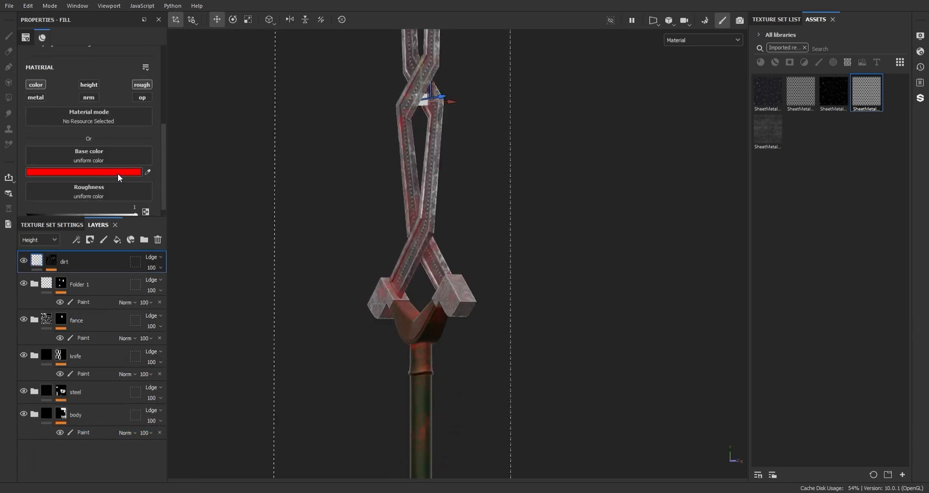
pyautogui.moveTo(371, 302); pyautogui.dragTo(371, 305)
pyautogui.moveTo(328, 392); pyautogui.dragTo(307, 377)
pyautogui.keyDown('alt'); pyautogui.moveTo(411, 380); pyautogui.dragTo(556, 271, button='right'); pyautogui.keyUp('alt')
pyautogui.keyDown('alt'); pyautogui.moveTo(556, 271); pyautogui.dragTo(558, 322); pyautogui.keyUp('alt')
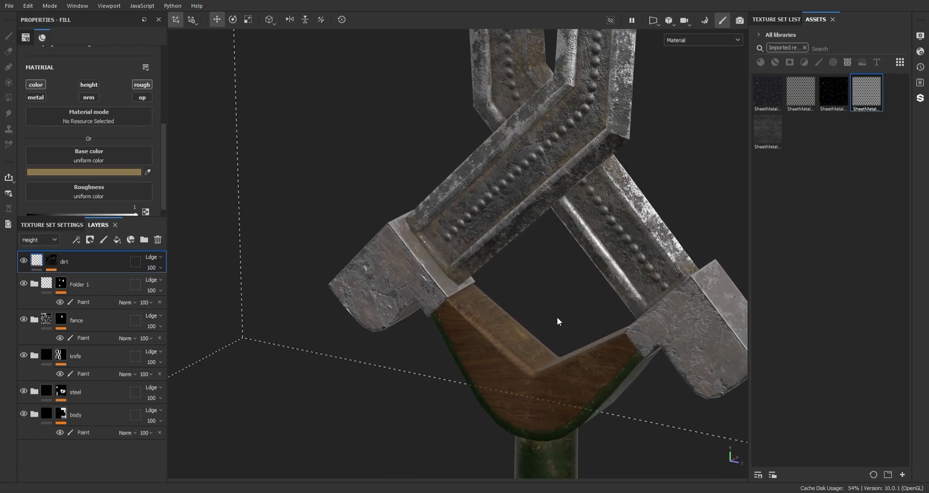
pyautogui.keyDown('alt'); pyautogui.moveTo(557, 322); pyautogui.dragTo(549, 302, button='middle'); pyautogui.keyUp('alt')
pyautogui.moveTo(308, 385); pyautogui.dragTo(308, 390)
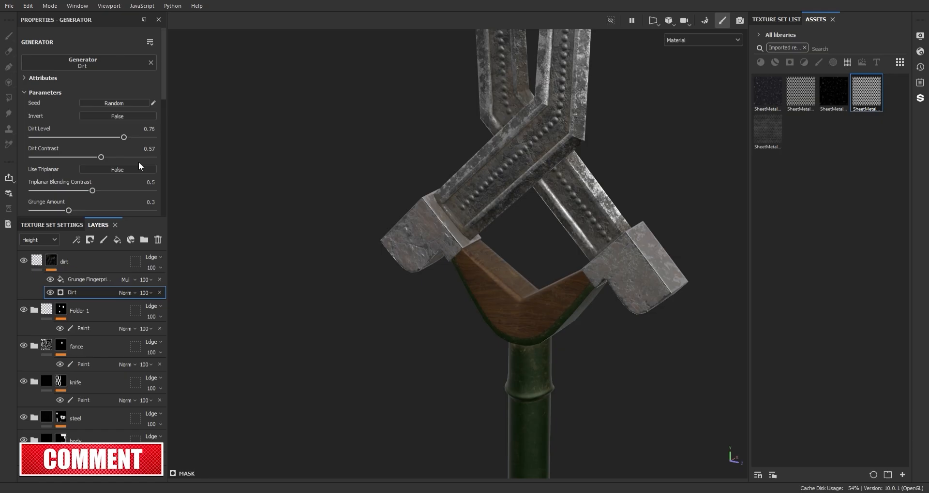
# Step: Set the dirt level of the Dirt generator to 0.86 and check the guard and blade
pyautogui.moveTo(138, 138); pyautogui.dragTo(136, 138)
pyautogui.scroll(-4, 546, 335)
pyautogui.keyDown('alt'); pyautogui.moveTo(545, 336); pyautogui.dragTo(607, 281); pyautogui.keyUp('alt')
pyautogui.moveTo(543, 298)
pyautogui.keyDown('alt'); pyautogui.mouseDown()
pyautogui.moveTo(457, 311)
pyautogui.moveTo(487, 334)
pyautogui.moveTo(547, 305)
pyautogui.mouseUp(); pyautogui.keyUp('alt')
pyautogui.keyDown('alt'); pyautogui.moveTo(547, 305); pyautogui.dragTo(514, 253, button='middle'); pyautogui.keyUp('alt')
pyautogui.keyDown('alt'); pyautogui.moveTo(514, 253); pyautogui.dragTo(474, 295); pyautogui.keyUp('alt')
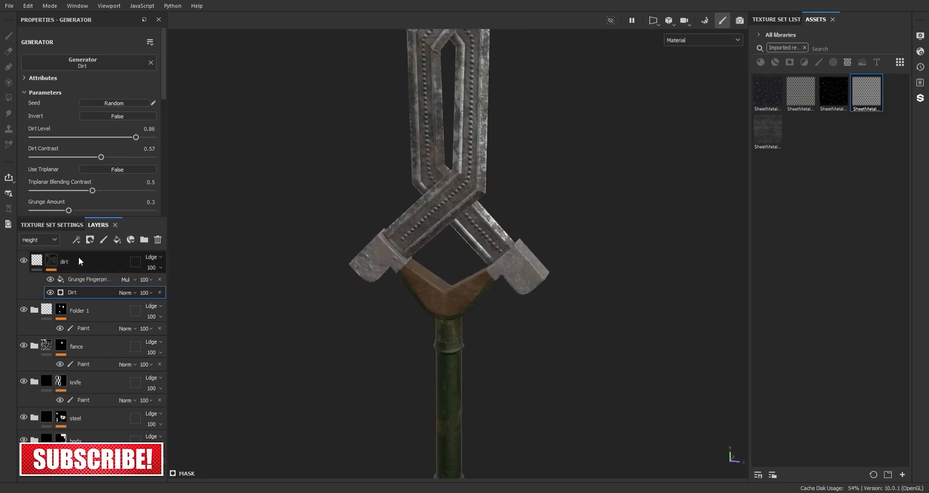
# Step: Add a fill layer above the dirt layer with a dark red base color and roughness 0
pyautogui.click(79, 262)
pyautogui.click(117, 240)
pyautogui.click(51, 284)
pyautogui.click(51, 293)
pyautogui.click(67, 262)
pyautogui.click(116, 161)
pyautogui.click(386, 190)
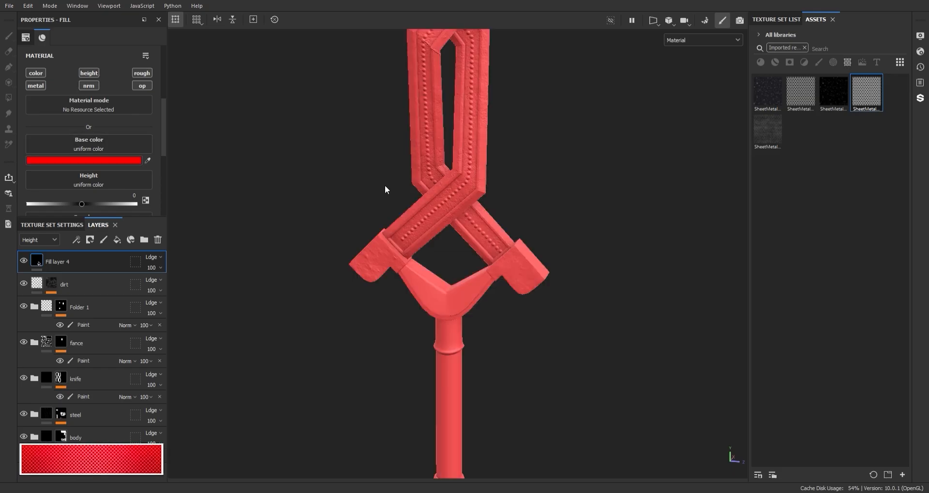
pyautogui.scroll(-2, 107, 146)
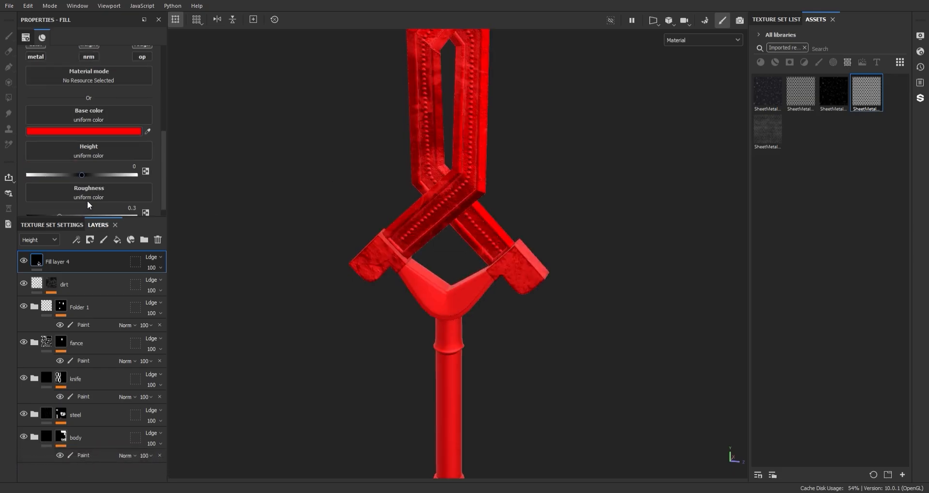
pyautogui.click(366, 276)
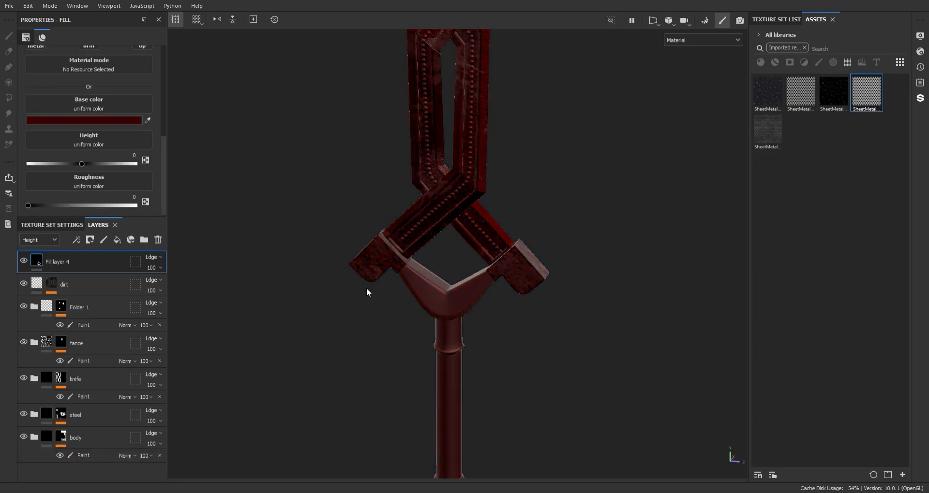
# Step: Add a black mask with a paint effect to the dark red fill layer
pyautogui.scroll(1, 100, 129)
pyautogui.rightClick(60, 262)
pyautogui.click(110, 6)
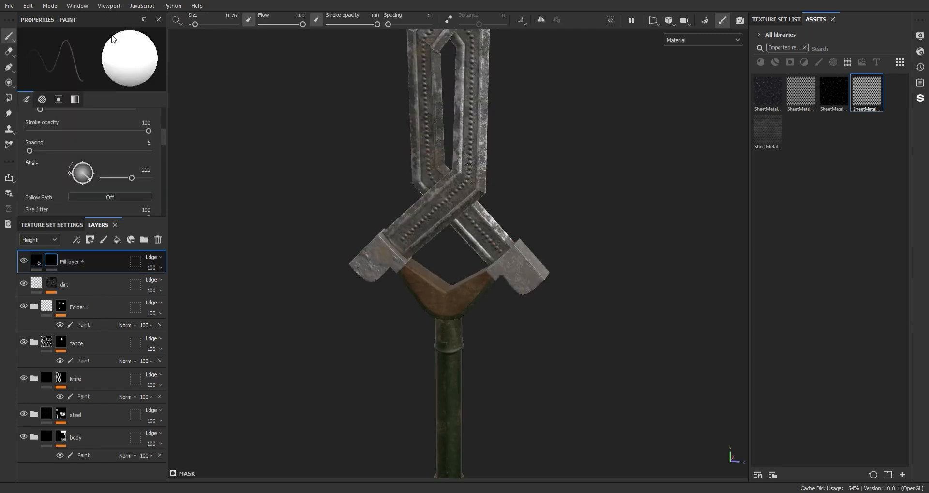
pyautogui.click(95, 316)
# Step: Remove the imported resources filter from the assets, show only brushes and look through them
pyautogui.click(804, 47)
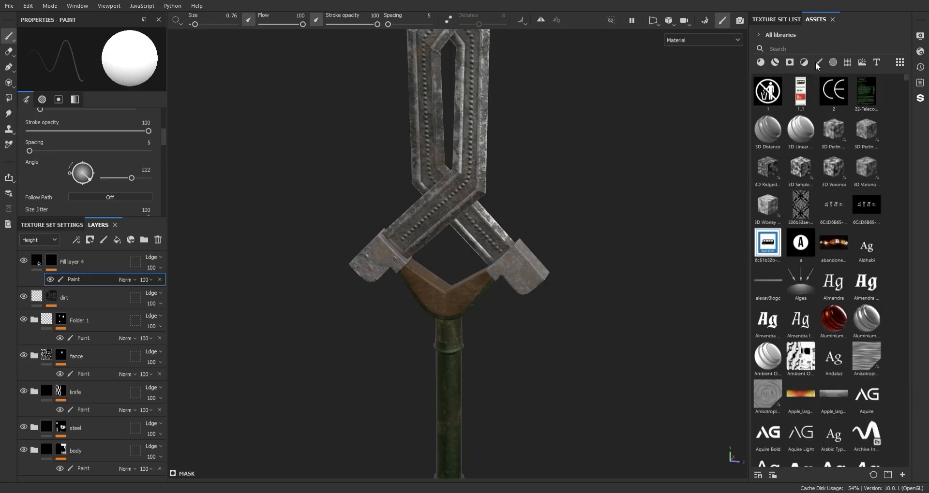
pyautogui.click(817, 62)
pyautogui.click(847, 62)
pyautogui.click(819, 62)
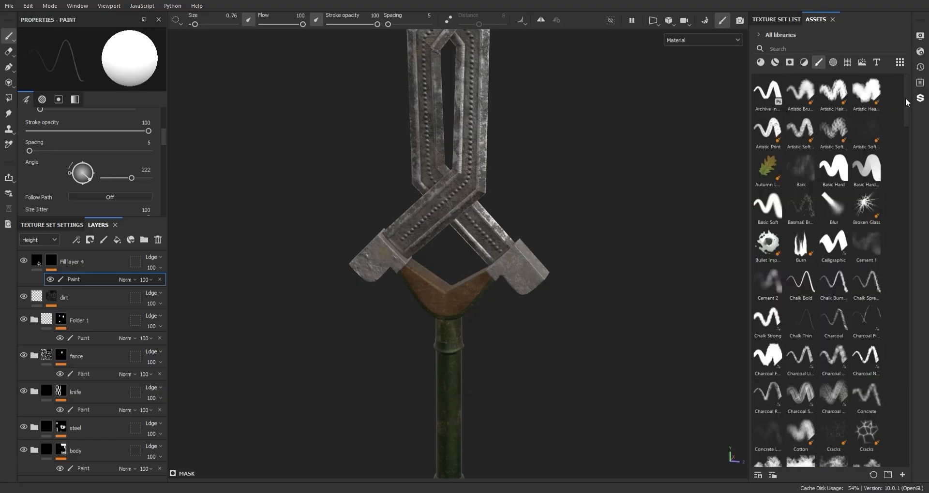
pyautogui.scroll(-1, 907, 109)
pyautogui.moveTo(907, 118); pyautogui.dragTo(905, 386)
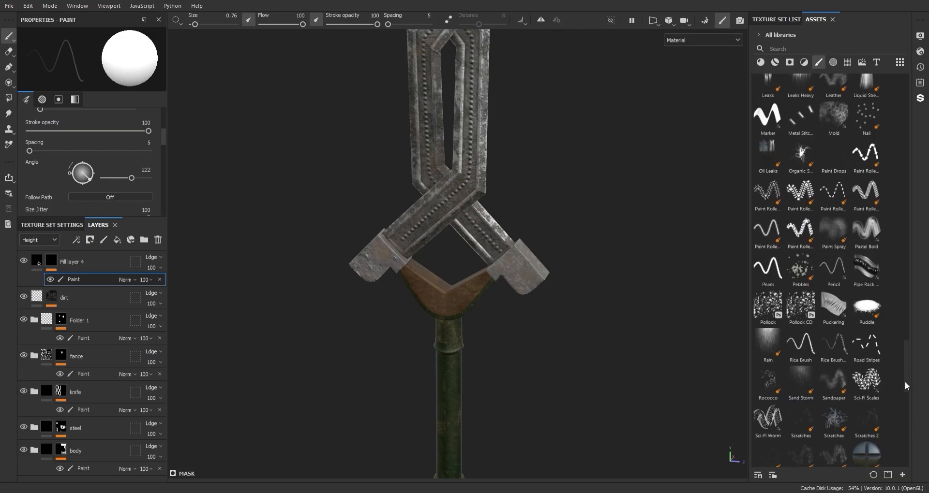
pyautogui.moveTo(908, 344)
pyautogui.mouseDown()
pyautogui.moveTo(906, 412)
pyautogui.moveTo(910, 364)
pyautogui.mouseUp()
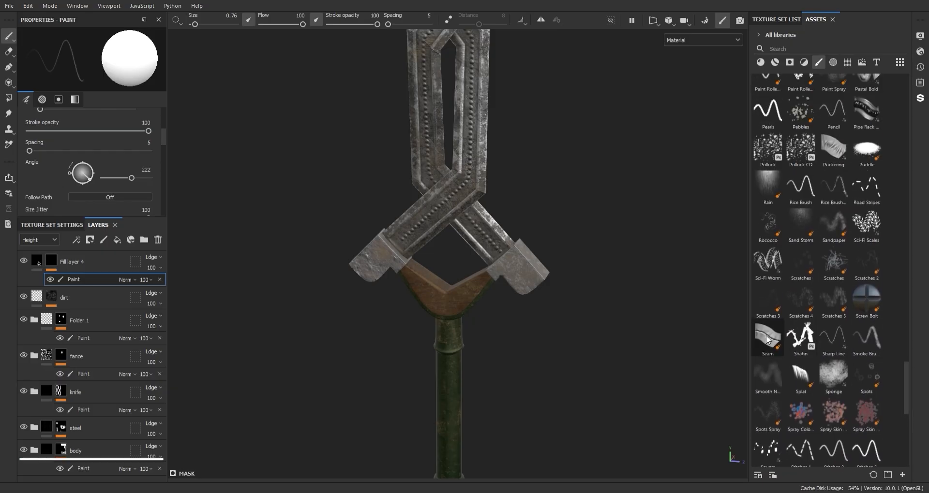
pyautogui.scroll(3, 766, 340)
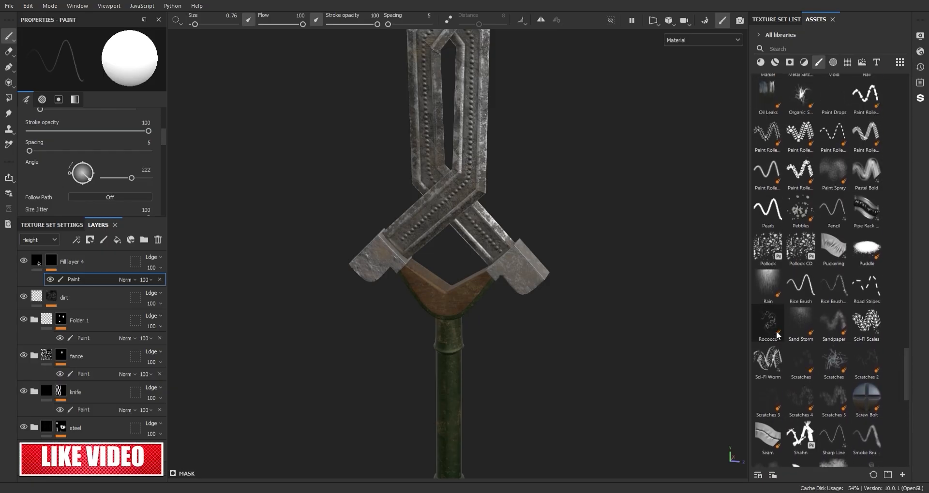
# Step: Try the Rococco particle brush on the blade in the red fill layer's mask
pyautogui.click(770, 327)
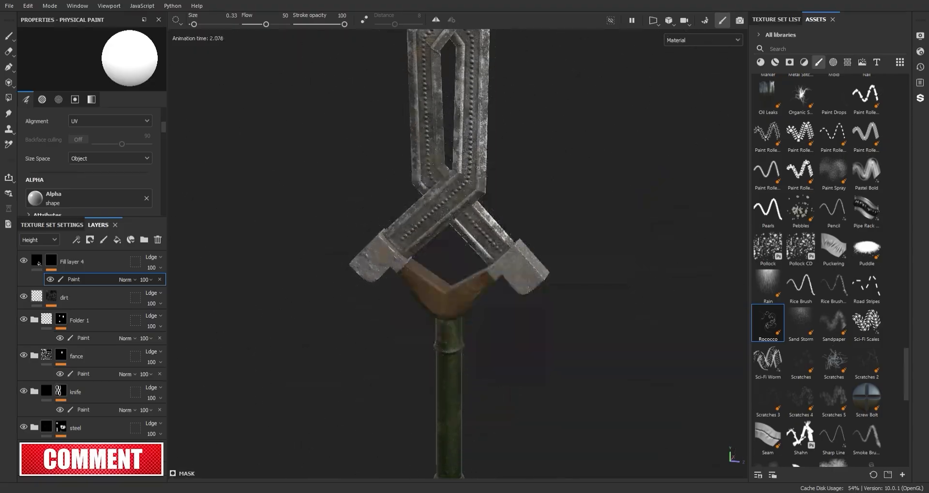
pyautogui.scroll(-3, 533, 124)
pyautogui.keyDown('alt'); pyautogui.moveTo(531, 43); pyautogui.dragTo(529, 290, button='middle'); pyautogui.keyUp('alt')
pyautogui.click(469, 135)
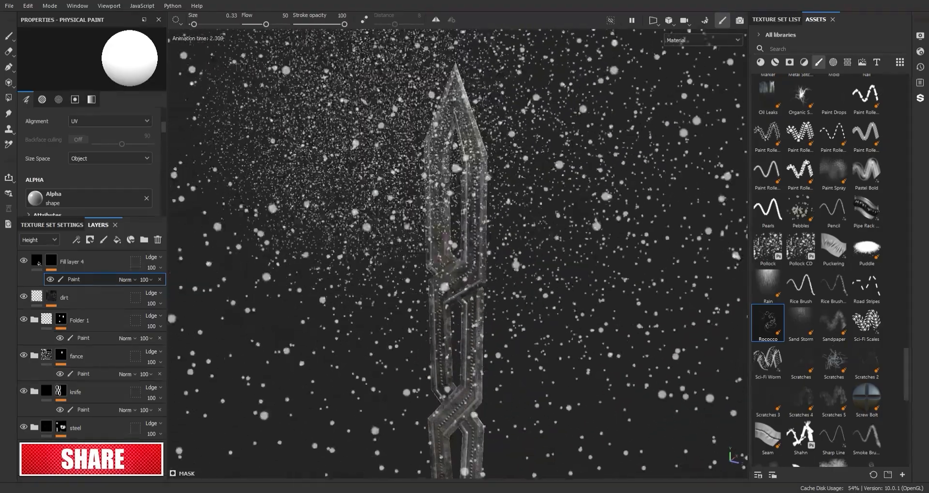
pyautogui.keyDown('alt'); pyautogui.moveTo(567, 161); pyautogui.dragTo(574, 241, button='middle'); pyautogui.keyUp('alt')
pyautogui.scroll(3, 604, 267)
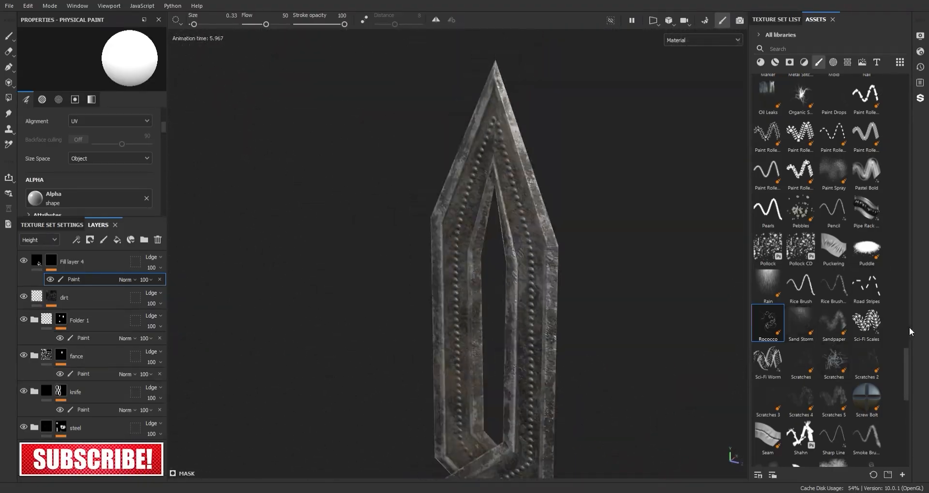
# Step: Try the Rain particle brush on the blade tip and undo the strokes
pyautogui.click(530, 172)
pyautogui.keyDown('alt'); pyautogui.moveTo(570, 48); pyautogui.dragTo(578, 261, button='middle'); pyautogui.keyUp('alt')
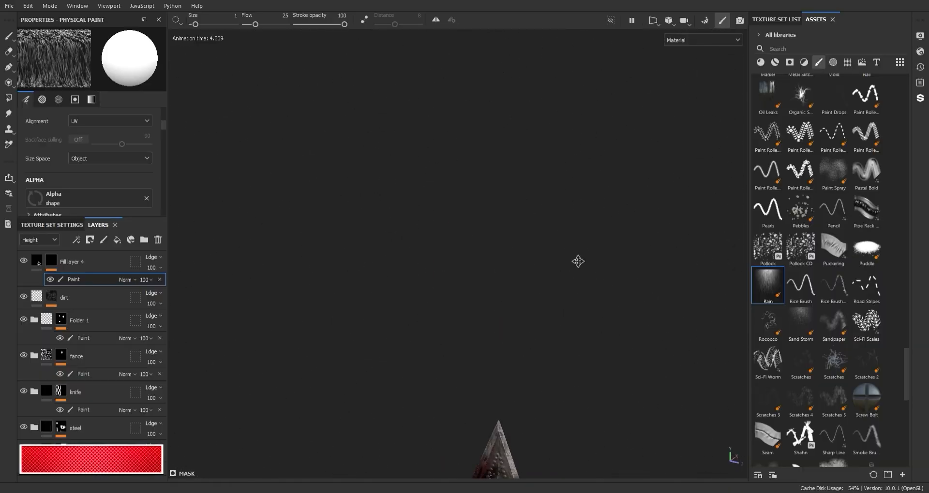
pyautogui.keyDown('alt'); pyautogui.moveTo(578, 261); pyautogui.dragTo(554, 53, button='right'); pyautogui.keyUp('alt')
pyautogui.moveTo(571, 409)
pyautogui.keyDown('alt'); pyautogui.mouseDown(button='middle')
pyautogui.moveTo(592, 270)
pyautogui.moveTo(595, 323)
pyautogui.mouseUp(button='middle'); pyautogui.keyUp('alt')
pyautogui.hotkey('ctrl', 'z')
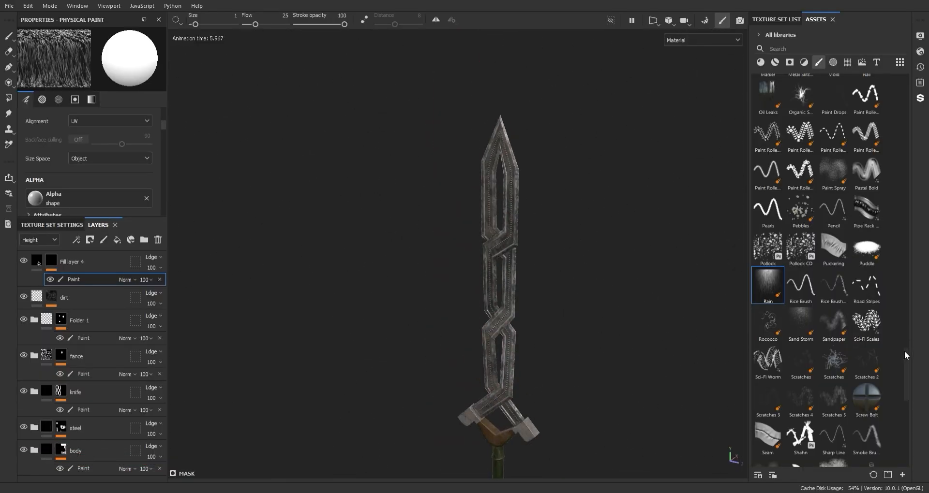
# Step: Look through the brush library for a splatter-like brush and try the Dust brush for the blade
pyautogui.moveTo(905, 351); pyautogui.dragTo(905, 307)
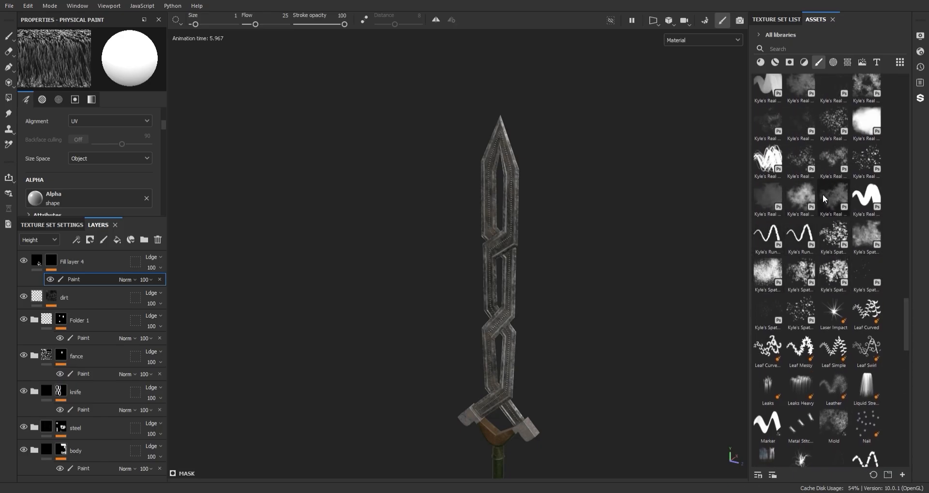
pyautogui.moveTo(905, 315); pyautogui.dragTo(906, 273)
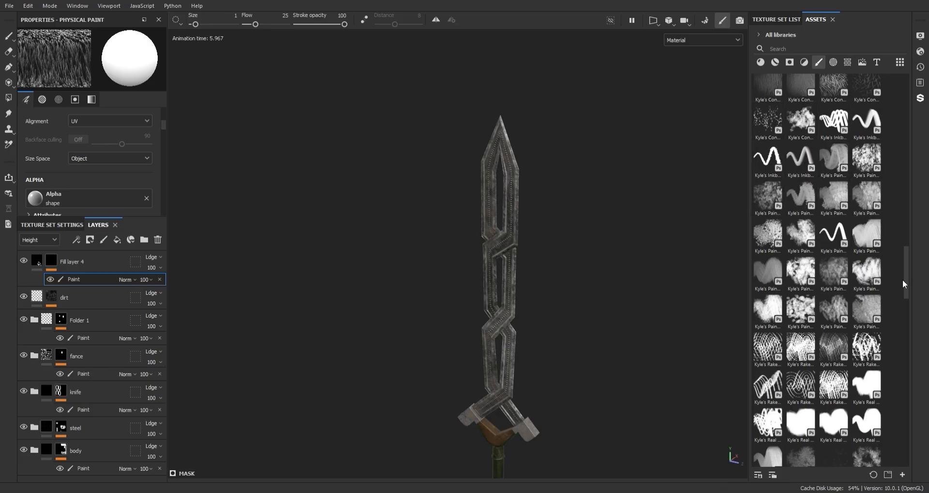
pyautogui.scroll(5, 826, 292)
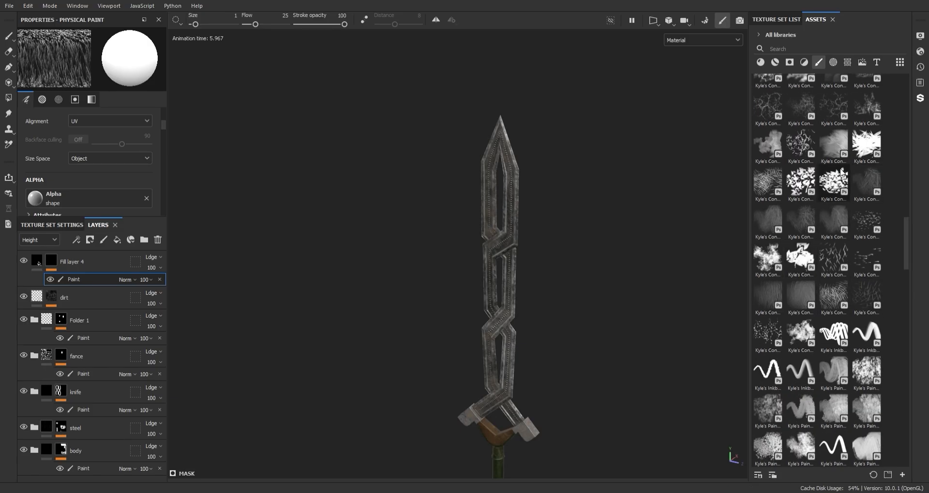
pyautogui.scroll(3, 880, 199)
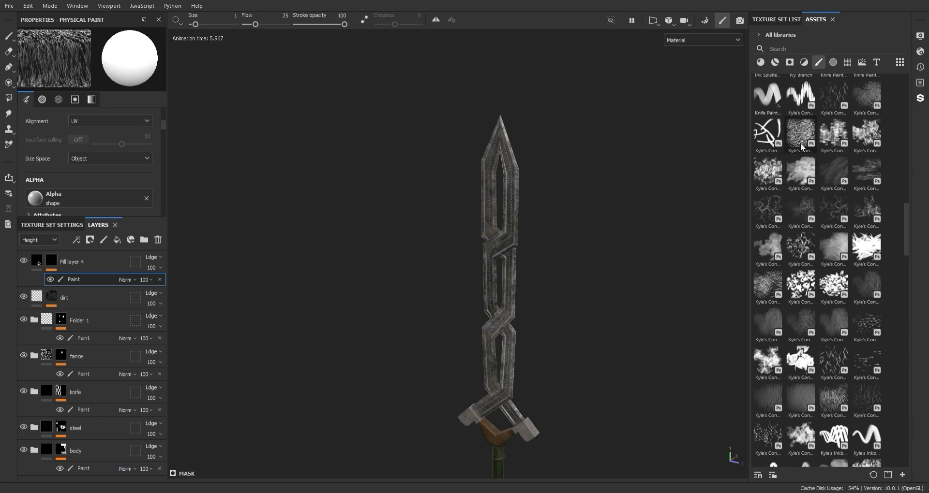
pyautogui.scroll(4, 901, 183)
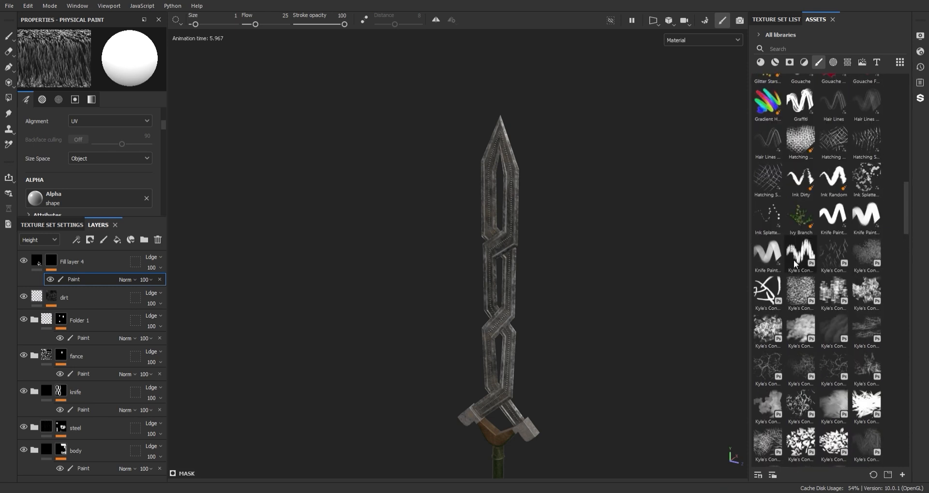
pyautogui.moveTo(907, 202); pyautogui.dragTo(905, 176)
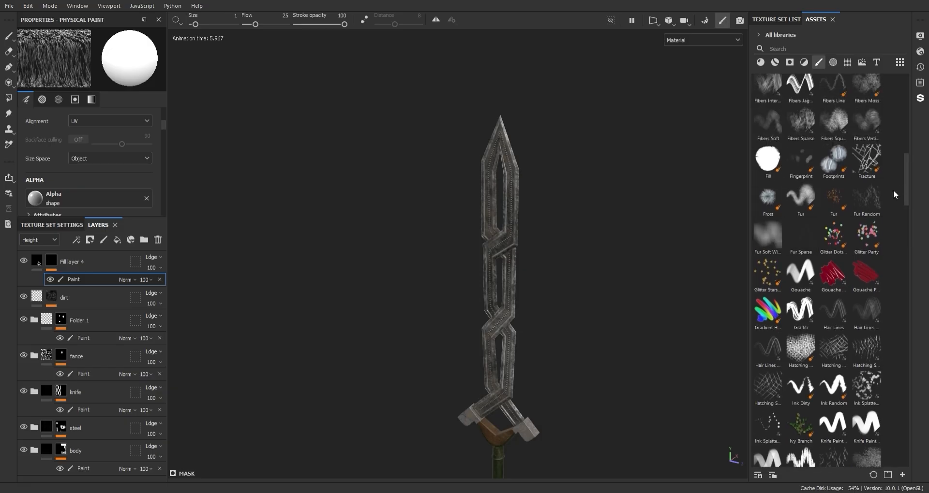
pyautogui.scroll(5, 893, 190)
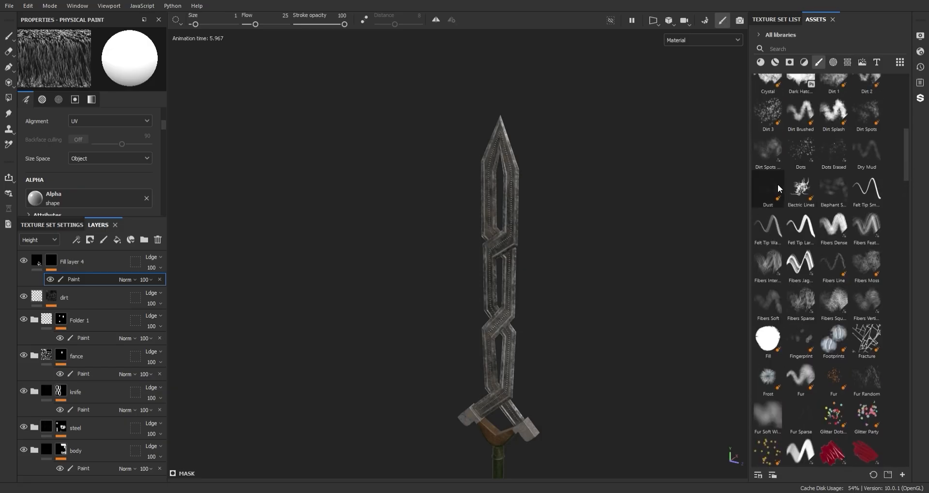
pyautogui.click(777, 184)
pyautogui.keyDown('alt'); pyautogui.moveTo(529, 238); pyautogui.dragTo(561, 158, button='right'); pyautogui.keyUp('alt')
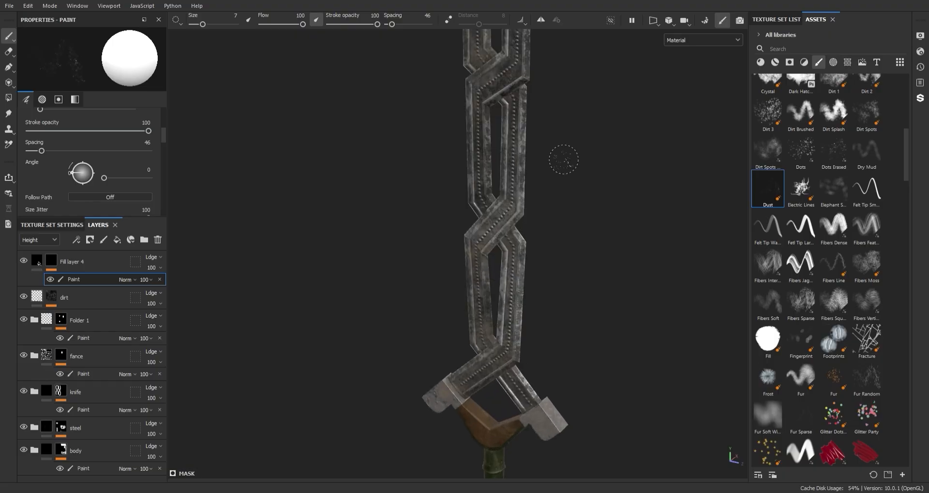
pyautogui.moveTo(562, 158)
pyautogui.keyDown('alt'); pyautogui.mouseDown()
pyautogui.moveTo(381, 255)
pyautogui.moveTo(320, 254)
pyautogui.mouseUp(); pyautogui.keyUp('alt')
# Step: Try the Cement 1 brush on the upper blade, erase the stains and return to the brush library
pyautogui.moveTo(905, 162)
pyautogui.mouseDown()
pyautogui.moveTo(898, 130)
pyautogui.moveTo(889, 128)
pyautogui.mouseUp()
pyautogui.click(871, 143)
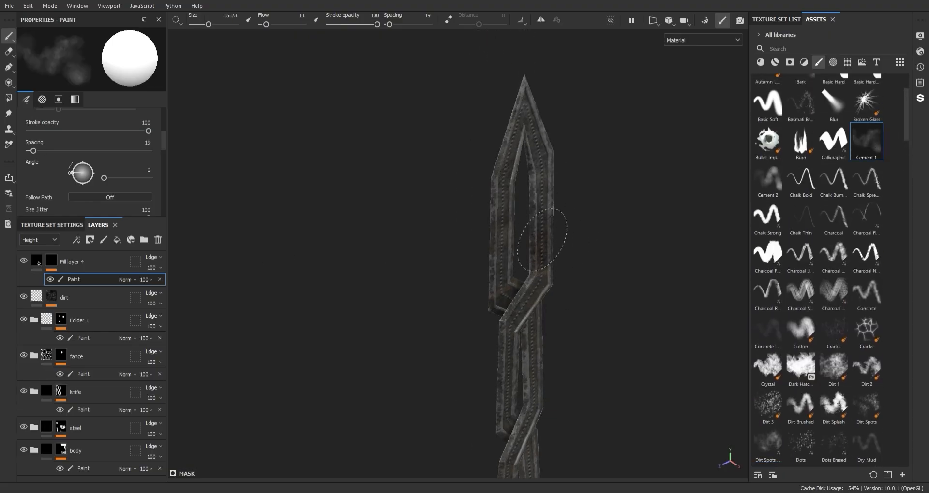
pyautogui.press('2')
pyautogui.keyDown('alt'); pyautogui.moveTo(532, 227); pyautogui.dragTo(716, 281); pyautogui.keyUp('alt')
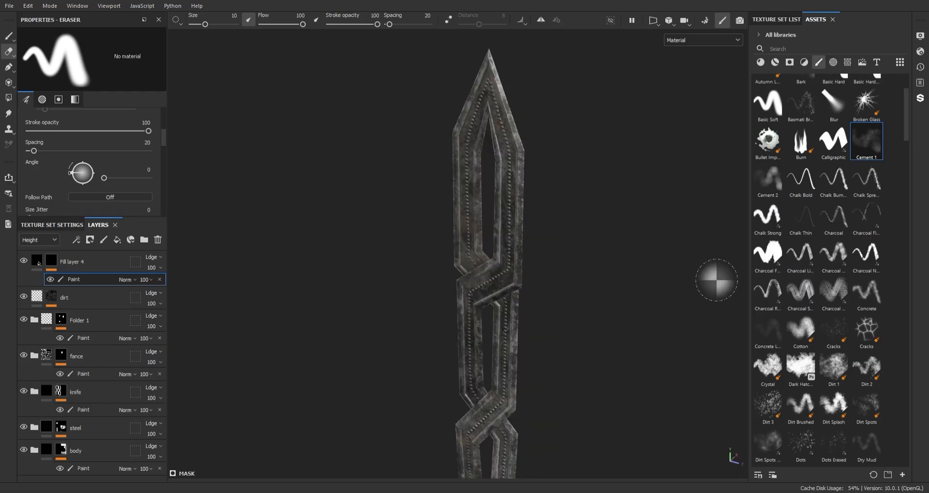
pyautogui.press('1')
pyautogui.scroll(3, 820, 189)
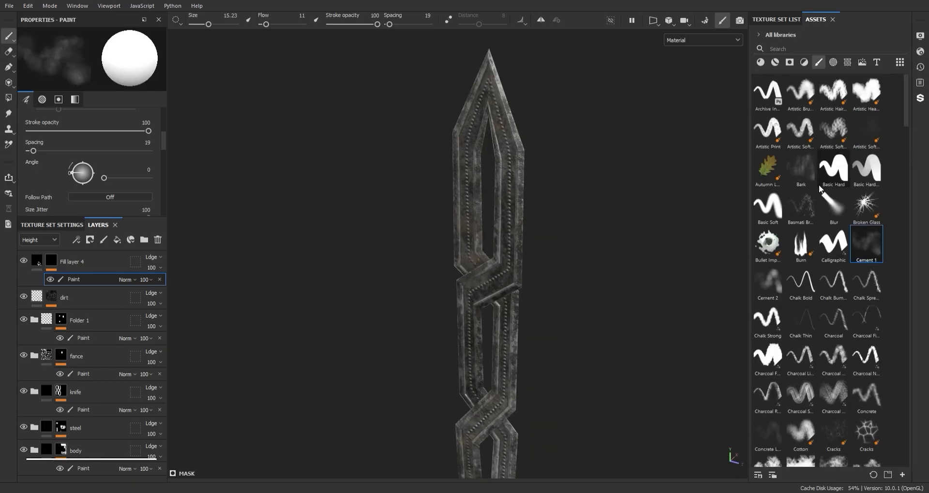
# Step: Replace the paint effect in the red fill layer's mask with a Dripping Rust generator and check the blade
pyautogui.click(132, 239)
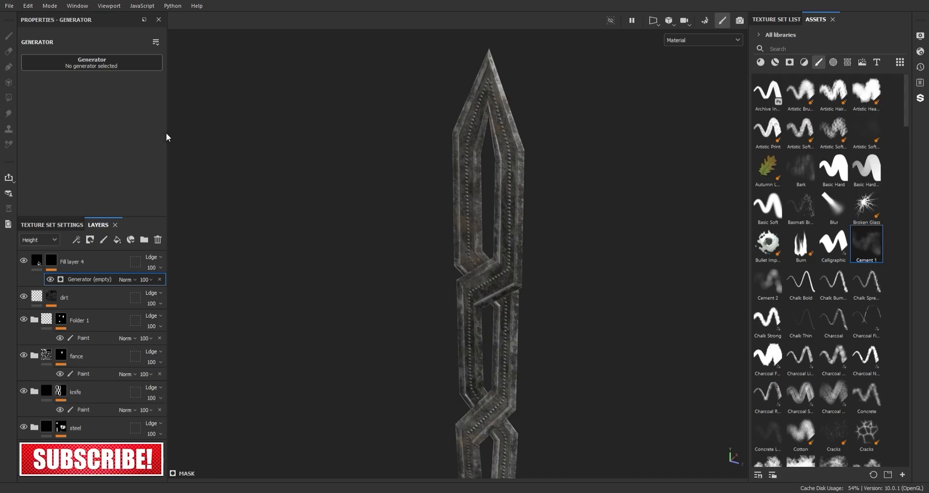
pyautogui.click(146, 132)
pyautogui.keyDown('alt'); pyautogui.moveTo(476, 378); pyautogui.dragTo(472, 222, button='middle'); pyautogui.keyUp('alt')
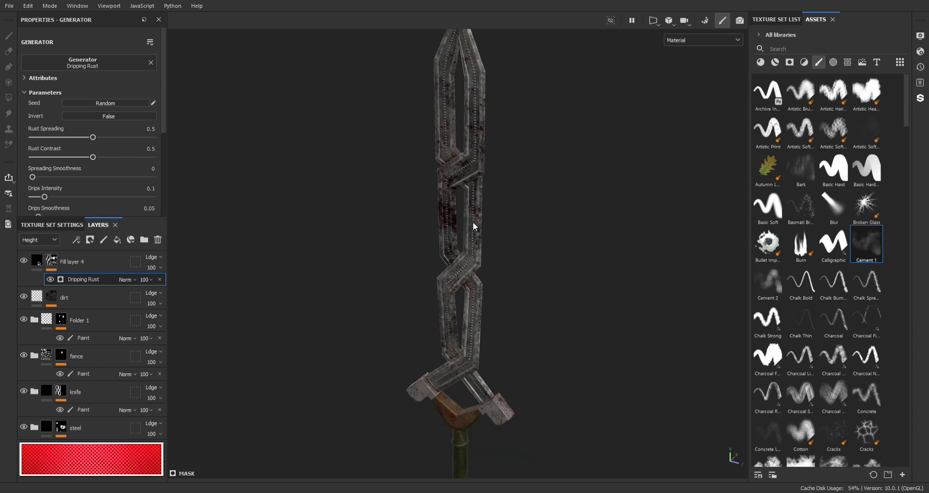
pyautogui.keyDown('alt'); pyautogui.moveTo(472, 222); pyautogui.dragTo(525, 207); pyautogui.keyUp('alt')
pyautogui.keyDown('alt'); pyautogui.moveTo(525, 207); pyautogui.dragTo(530, 339, button='middle'); pyautogui.keyUp('alt')
# Step: Set the generator's Rust Spreading to 0.84, Rust Contrast to 0.44, Drips Intensity to 0.4 and Drips Smoothness to 0.09
pyautogui.moveTo(93, 138); pyautogui.dragTo(115, 137)
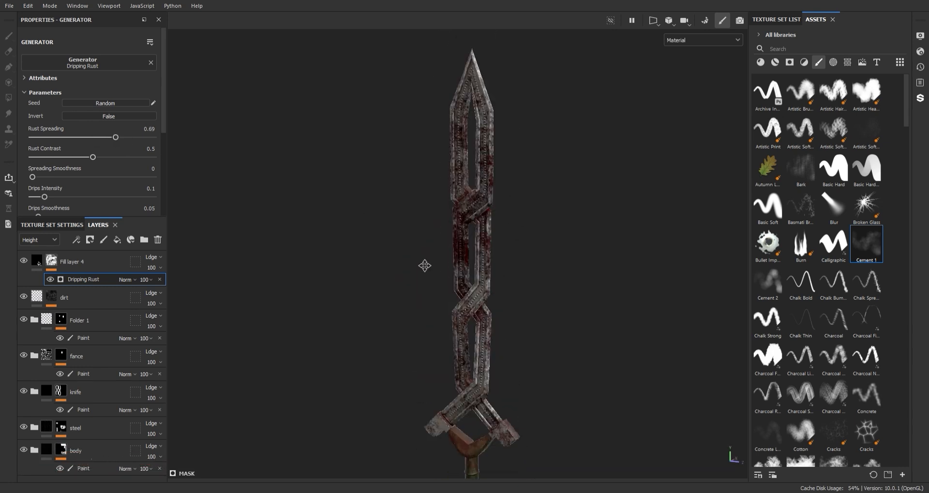
pyautogui.keyDown('alt'); pyautogui.moveTo(426, 266); pyautogui.dragTo(424, 336, button='middle'); pyautogui.keyUp('alt')
pyautogui.moveTo(115, 137); pyautogui.dragTo(134, 137)
pyautogui.scroll(-3, 55, 142)
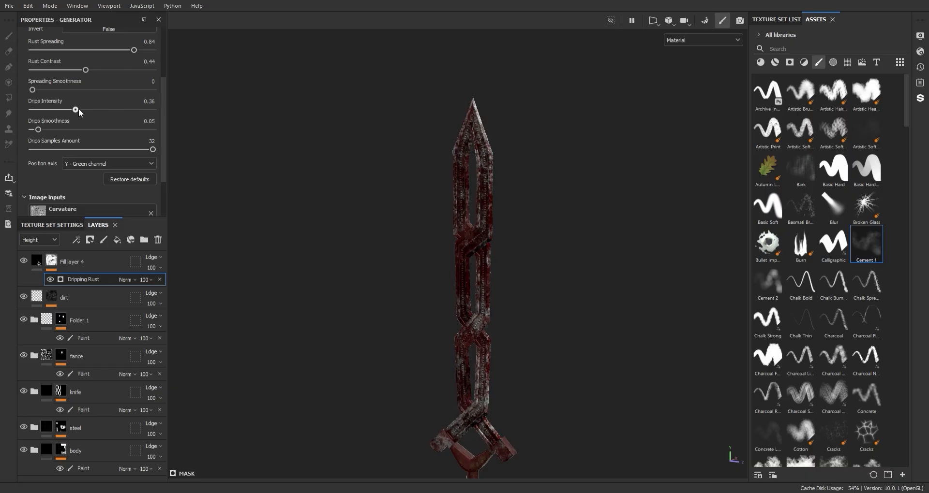
pyautogui.moveTo(79, 110); pyautogui.dragTo(41, 131)
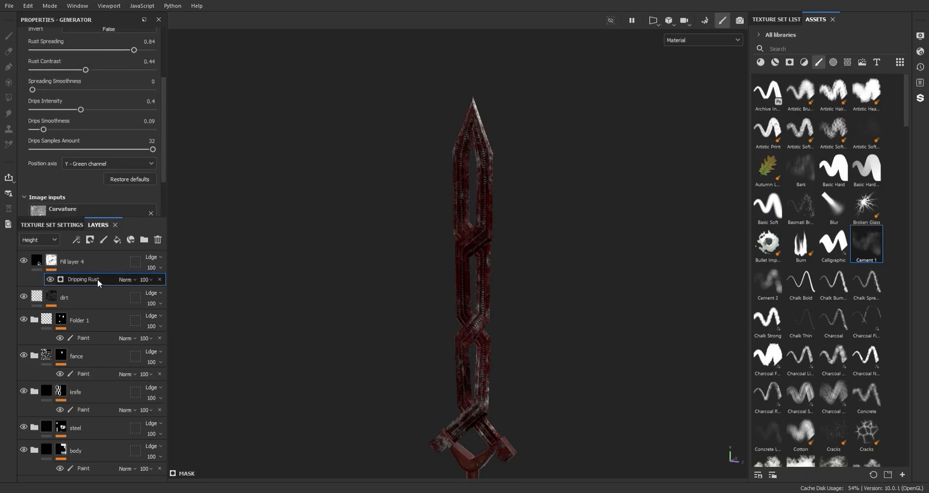
# Step: Add a Grunge Dirt Splats fill above the generator in the mask and set its balance to 0.64
pyautogui.click(116, 240)
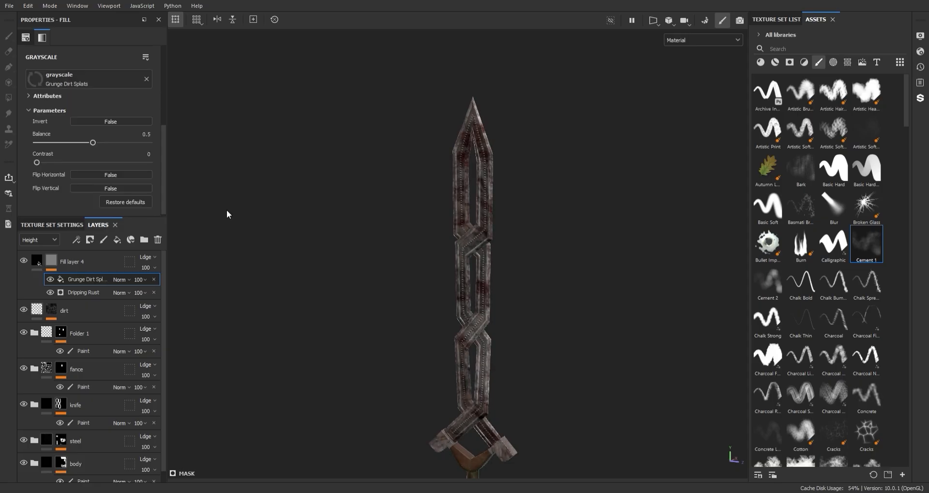
pyautogui.keyDown('alt'); pyautogui.moveTo(457, 201); pyautogui.dragTo(456, 339, button='middle'); pyautogui.keyUp('alt')
pyautogui.scroll(5, 456, 56)
pyautogui.moveTo(93, 143); pyautogui.dragTo(108, 143)
# Step: Examine the grunge stains along the whole sword and try flipping the grunge texture horizontally
pyautogui.keyDown('alt'); pyautogui.moveTo(523, 310); pyautogui.dragTo(493, 121, button='middle'); pyautogui.keyUp('alt')
pyautogui.scroll(-3, 493, 145)
pyautogui.keyDown('alt'); pyautogui.moveTo(488, 184); pyautogui.dragTo(475, 191); pyautogui.keyUp('alt')
pyautogui.scroll(3, 476, 194)
pyautogui.keyDown('alt'); pyautogui.moveTo(499, 363); pyautogui.dragTo(517, 300, button='middle'); pyautogui.keyUp('alt')
pyautogui.keyDown('alt'); pyautogui.moveTo(517, 300); pyautogui.dragTo(505, 319, button='right'); pyautogui.keyUp('alt')
pyautogui.keyDown('alt'); pyautogui.moveTo(505, 319); pyautogui.dragTo(514, 328); pyautogui.keyUp('alt')
pyautogui.keyDown('alt'); pyautogui.moveTo(517, 194); pyautogui.dragTo(523, 406, button='middle'); pyautogui.keyUp('alt')
pyautogui.keyDown('alt'); pyautogui.moveTo(522, 406); pyautogui.dragTo(542, 310, button='right'); pyautogui.keyUp('alt')
pyautogui.keyDown('alt'); pyautogui.moveTo(542, 310); pyautogui.dragTo(558, 265); pyautogui.keyUp('alt')
pyautogui.keyDown('alt'); pyautogui.moveTo(558, 266); pyautogui.dragTo(560, 241, button='middle'); pyautogui.keyUp('alt')
pyautogui.click(116, 177)
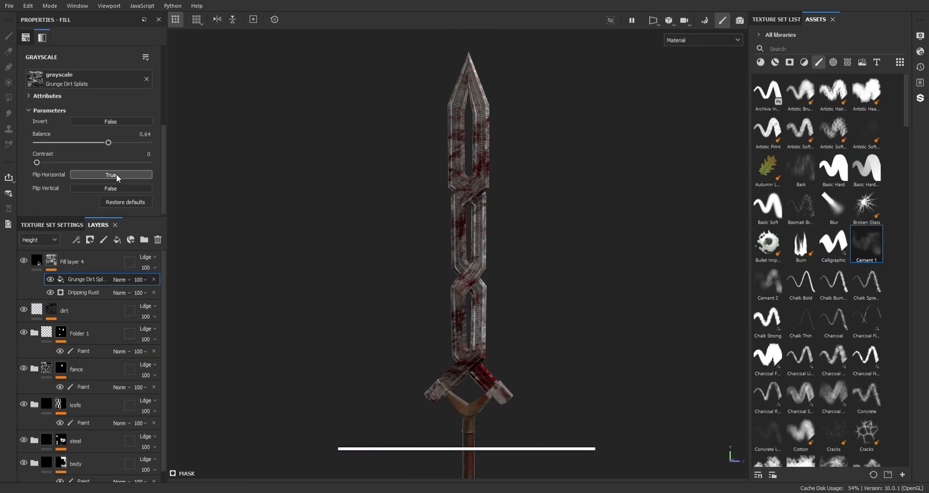
pyautogui.click(116, 175)
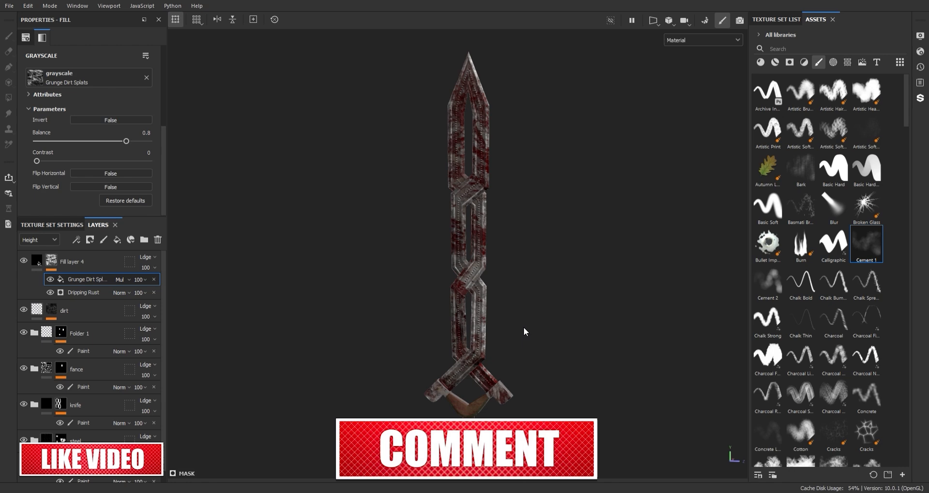
# Step: Set the grunge fill's blending mode to Multiply and its balance to 0.8
pyautogui.moveTo(525, 332)
pyautogui.keyDown('alt'); pyautogui.mouseDown(button='middle')
pyautogui.moveTo(474, 217)
pyautogui.moveTo(503, 337)
pyautogui.mouseUp(button='middle'); pyautogui.keyUp('alt')
pyautogui.keyDown('alt'); pyautogui.moveTo(503, 337); pyautogui.dragTo(170, 202); pyautogui.keyUp('alt')
pyautogui.keyDown('alt'); pyautogui.moveTo(170, 202); pyautogui.dragTo(155, 299, button='middle'); pyautogui.keyUp('alt')
pyautogui.scroll(-6, 843, 159)
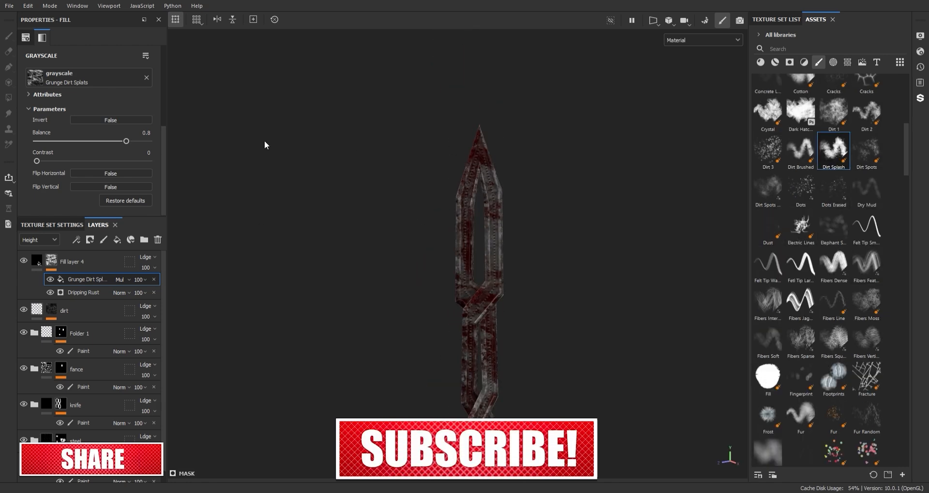
# Step: Add a paint effect above the grunge fill in the mask and set its grayscale to 0
pyautogui.rightClick(85, 282)
pyautogui.click(117, 292)
pyautogui.moveTo(164, 139); pyautogui.dragTo(164, 216)
pyautogui.moveTo(135, 165); pyautogui.dragTo(14, 180)
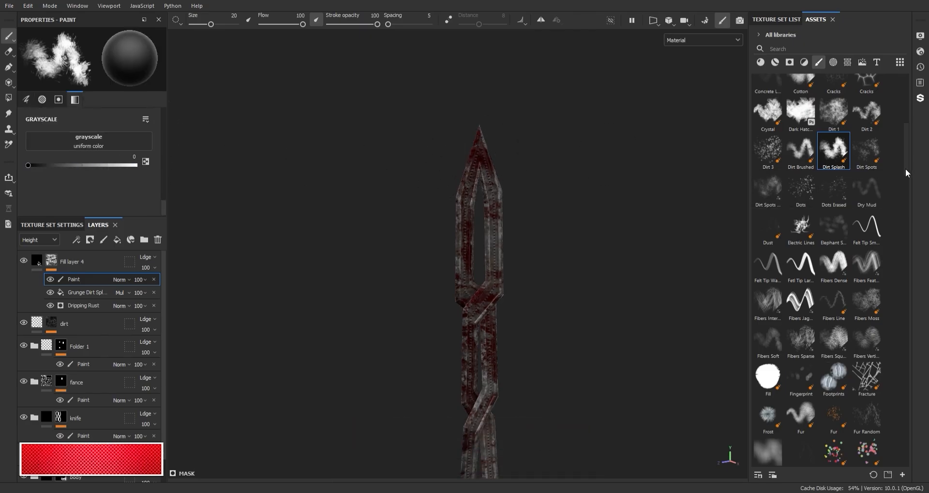
# Step: Paint red splatter over the blade tip with a Kyle's Spatter brush at grayscale 1
pyautogui.moveTo(905, 169)
pyautogui.mouseDown()
pyautogui.moveTo(910, 252)
pyautogui.moveTo(893, 306)
pyautogui.mouseUp()
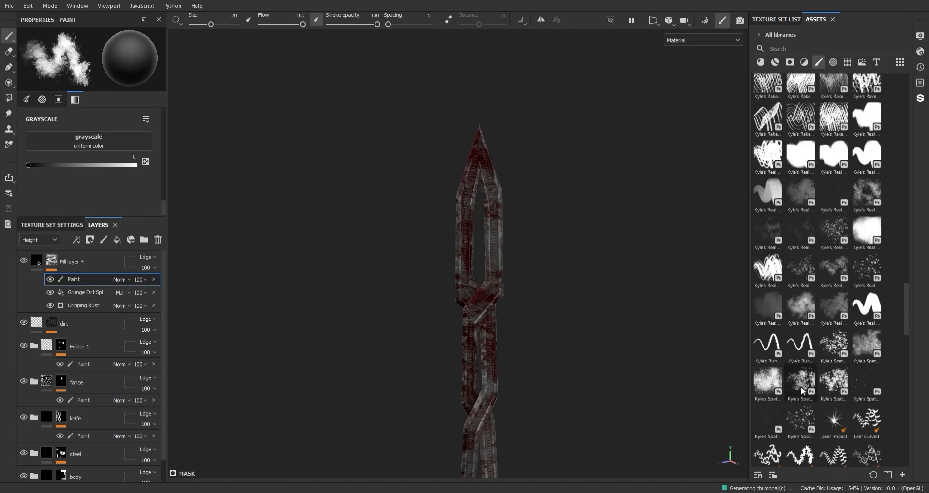
pyautogui.click(867, 344)
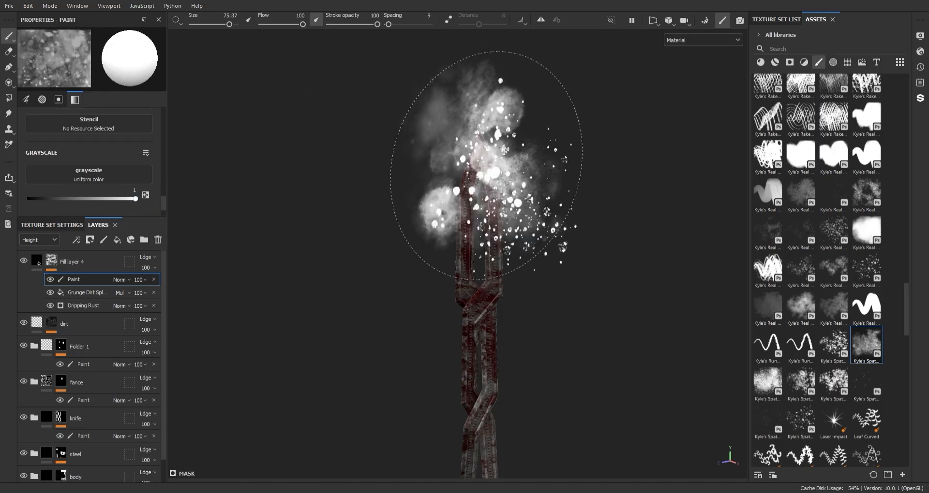
pyautogui.scroll(2, 544, 246)
pyautogui.keyDown('alt'); pyautogui.moveTo(544, 245); pyautogui.dragTo(637, 187); pyautogui.keyUp('alt')
pyautogui.keyDown('shift'); pyautogui.moveTo(599, 187); pyautogui.dragTo(553, 196, button='right'); pyautogui.keyUp('shift')
pyautogui.keyDown('alt'); pyautogui.moveTo(502, 103); pyautogui.dragTo(501, 160, button='middle'); pyautogui.keyUp('alt')
pyautogui.keyDown('alt'); pyautogui.moveTo(494, 109); pyautogui.dragTo(503, 218, button='right'); pyautogui.keyUp('alt')
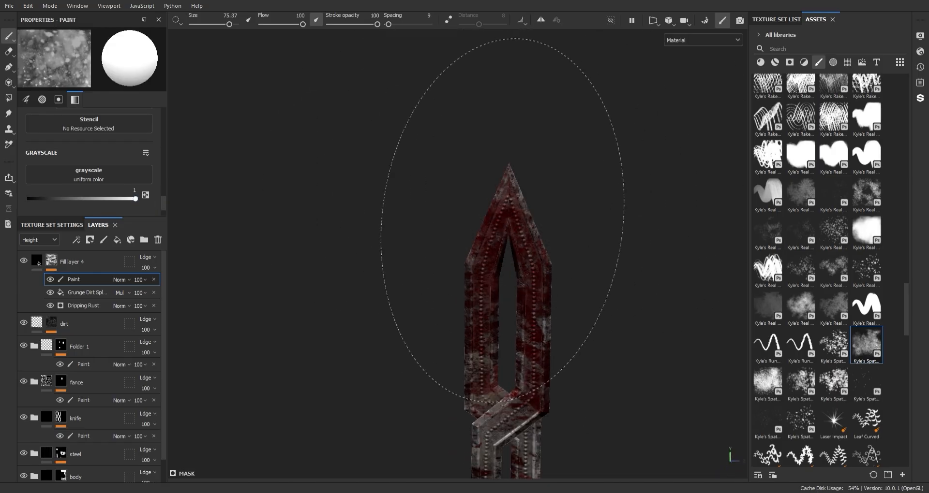
pyautogui.keyDown('alt'); pyautogui.moveTo(618, 144); pyautogui.dragTo(423, 153); pyautogui.keyUp('alt')
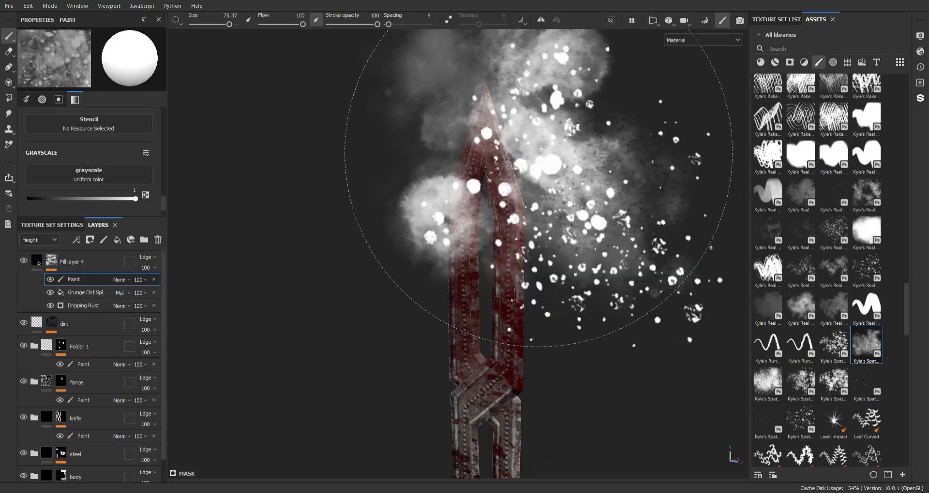
# Step: Paint denser red stains on the upper blade with a different Kyle's Spatter brush
pyautogui.scroll(-3, 852, 358)
pyautogui.click(838, 271)
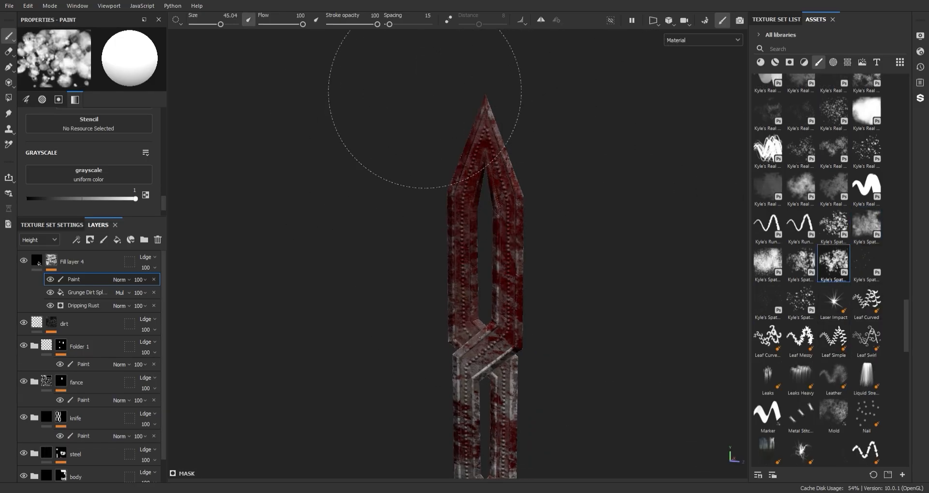
pyautogui.keyDown('ctrl'); pyautogui.moveTo(474, 118); pyautogui.dragTo(436, 119, button='right'); pyautogui.keyUp('ctrl')
pyautogui.moveTo(477, 131); pyautogui.dragTo(520, 182)
pyautogui.moveTo(562, 218)
pyautogui.keyDown('alt'); pyautogui.mouseDown()
pyautogui.moveTo(525, 176)
pyautogui.moveTo(658, 162)
pyautogui.mouseUp(); pyautogui.keyUp('alt')
# Step: Break up the red stains on the upper blade with a crossed-fibers brush at grayscale 0
pyautogui.scroll(-7, 817, 311)
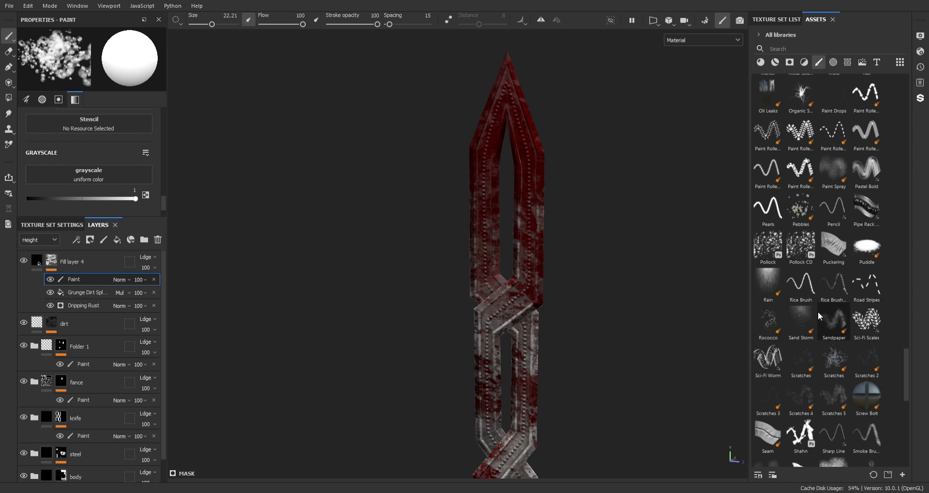
pyautogui.scroll(-5, 818, 312)
pyautogui.scroll(-3, 833, 307)
pyautogui.moveTo(907, 419)
pyautogui.mouseDown()
pyautogui.moveTo(894, 205)
pyautogui.moveTo(907, 178)
pyautogui.mouseUp()
pyautogui.click(768, 225)
pyautogui.scroll(-3, 108, 202)
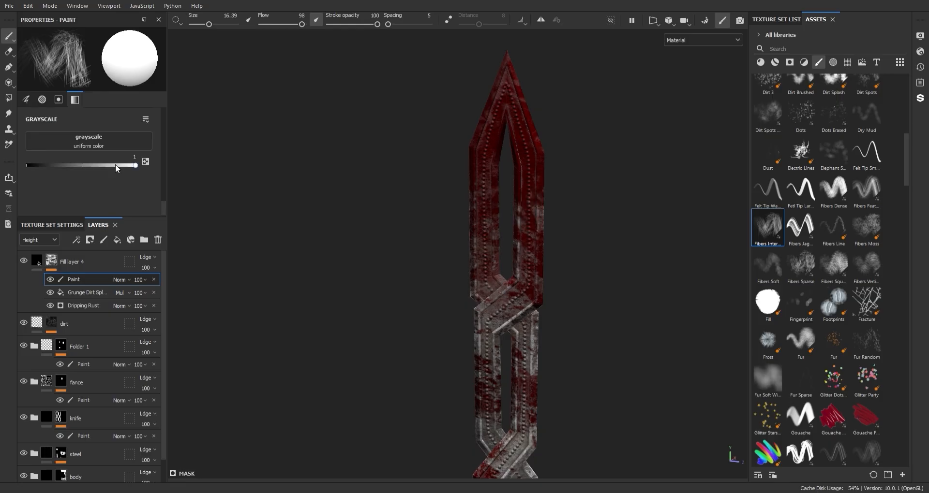
pyautogui.moveTo(115, 165); pyautogui.dragTo(24, 166)
pyautogui.moveTo(532, 198)
pyautogui.mouseDown()
pyautogui.moveTo(528, 134)
pyautogui.moveTo(442, 201)
pyautogui.moveTo(543, 187)
pyautogui.moveTo(545, 164)
pyautogui.moveTo(574, 172)
pyautogui.mouseUp()
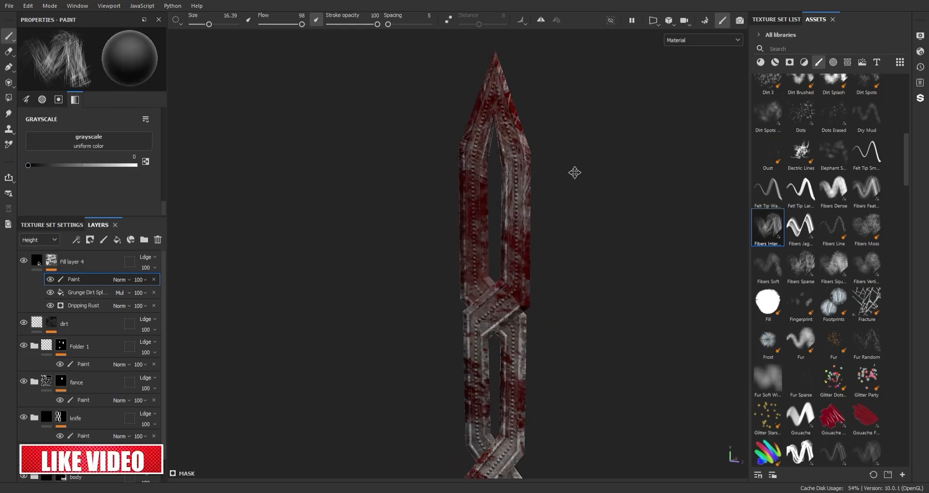
pyautogui.keyDown('alt'); pyautogui.moveTo(575, 173); pyautogui.dragTo(535, 207, button='right'); pyautogui.keyUp('alt')
pyautogui.keyDown('alt'); pyautogui.moveTo(535, 208); pyautogui.dragTo(568, 162); pyautogui.keyUp('alt')
pyautogui.keyDown('alt'); pyautogui.moveTo(568, 162); pyautogui.dragTo(587, 343, button='right'); pyautogui.keyUp('alt')
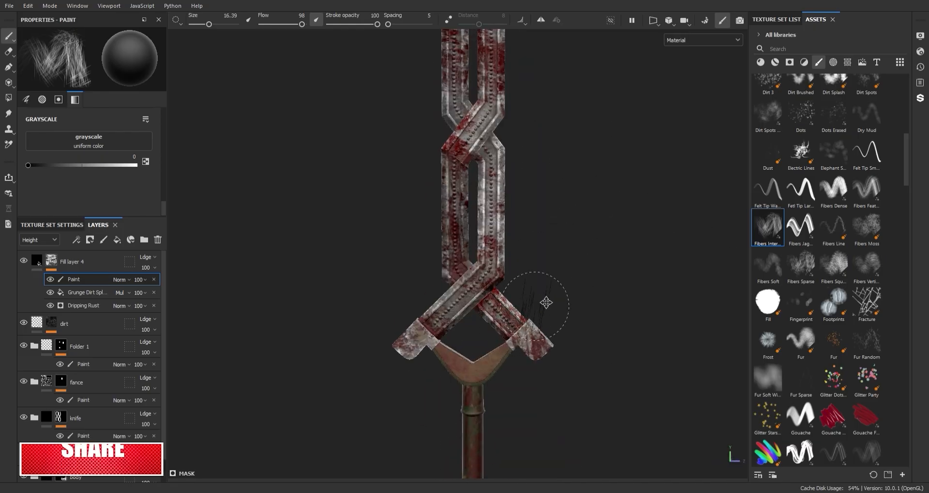
# Step: Examine the stains on the lower blade, guard, handle and pommel
pyautogui.keyDown('alt'); pyautogui.moveTo(546, 303); pyautogui.dragTo(565, 62, button='middle'); pyautogui.keyUp('alt')
pyautogui.keyDown('alt'); pyautogui.moveTo(533, 164); pyautogui.dragTo(557, 300, button='right'); pyautogui.keyUp('alt')
pyautogui.keyDown('alt'); pyautogui.moveTo(557, 300); pyautogui.dragTo(568, 154, button='middle'); pyautogui.keyUp('alt')
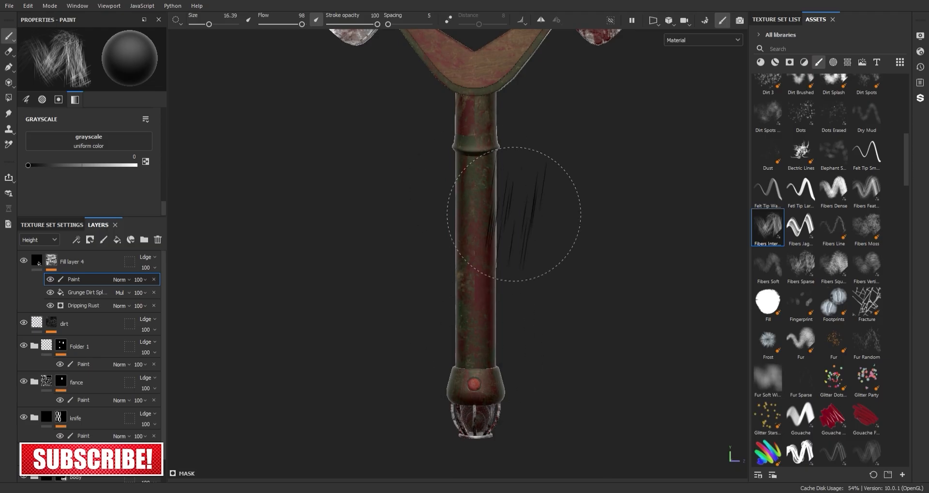
pyautogui.keyDown('alt'); pyautogui.moveTo(514, 214); pyautogui.dragTo(520, 104, button='middle'); pyautogui.keyUp('alt')
pyautogui.keyDown('alt'); pyautogui.moveTo(520, 104); pyautogui.dragTo(624, 201); pyautogui.keyUp('alt')
pyautogui.keyDown('alt'); pyautogui.moveTo(624, 201); pyautogui.dragTo(634, 290, button='right'); pyautogui.keyUp('alt')
pyautogui.keyDown('alt'); pyautogui.moveTo(634, 291); pyautogui.dragTo(607, 264); pyautogui.keyUp('alt')
pyautogui.keyDown('alt'); pyautogui.moveTo(607, 264); pyautogui.dragTo(614, 195, button='middle'); pyautogui.keyUp('alt')
pyautogui.keyDown('alt'); pyautogui.moveTo(614, 195); pyautogui.dragTo(641, 334, button='right'); pyautogui.keyUp('alt')
pyautogui.moveTo(641, 334)
pyautogui.keyDown('alt'); pyautogui.mouseDown(button='middle')
pyautogui.moveTo(627, 166)
pyautogui.moveTo(596, 263)
pyautogui.mouseUp(button='middle'); pyautogui.keyUp('alt')
pyautogui.moveTo(595, 262)
pyautogui.keyDown('alt'); pyautogui.mouseDown(button='right')
pyautogui.moveTo(491, 342)
pyautogui.moveTo(606, 231)
pyautogui.mouseUp(button='right'); pyautogui.keyUp('alt')
pyautogui.keyDown('alt'); pyautogui.moveTo(606, 231); pyautogui.dragTo(595, 251, button='middle'); pyautogui.keyUp('alt')
# Step: Set the fibers brush to grayscale 1 and size 8.11 and dab stains around the handle and guard
pyautogui.moveTo(105, 166); pyautogui.dragTo(140, 166)
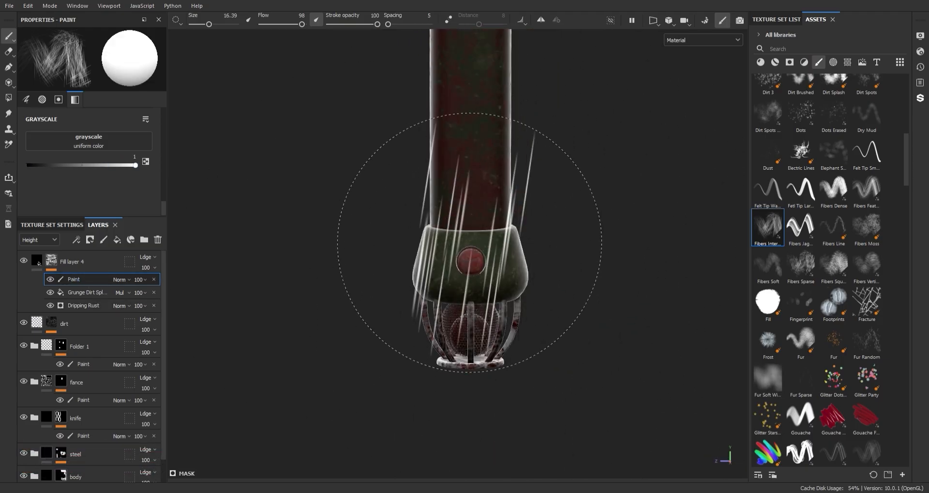
pyautogui.keyDown('ctrl'); pyautogui.moveTo(503, 224); pyautogui.dragTo(468, 223, button='right'); pyautogui.keyUp('ctrl')
pyautogui.keyDown('alt'); pyautogui.moveTo(629, 196); pyautogui.dragTo(463, 134); pyautogui.keyUp('alt')
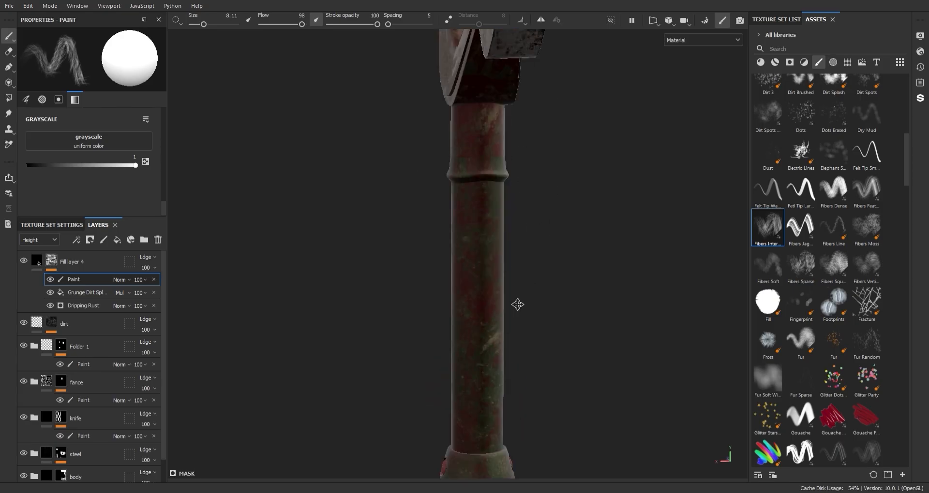
pyautogui.keyDown('alt'); pyautogui.moveTo(517, 305); pyautogui.dragTo(425, 208); pyautogui.keyUp('alt')
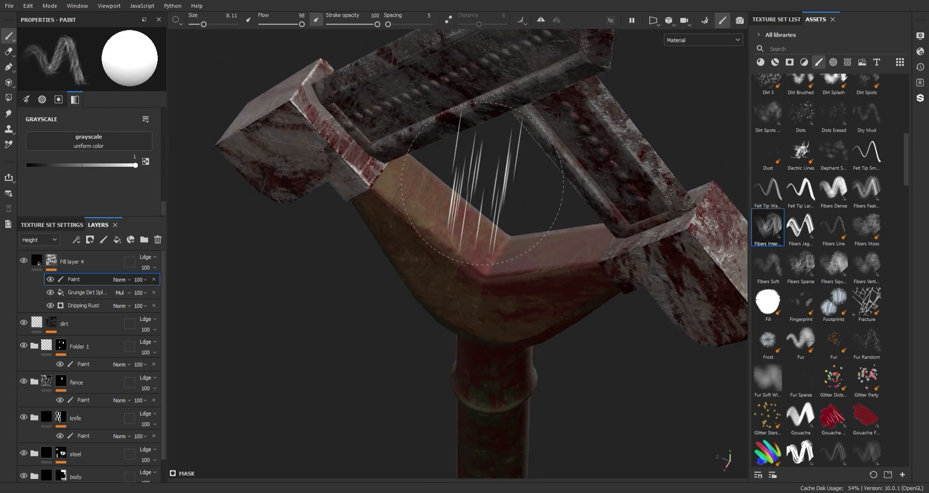
pyautogui.keyDown('alt'); pyautogui.moveTo(482, 184); pyautogui.dragTo(576, 409, button='middle'); pyautogui.keyUp('alt')
pyautogui.keyDown('alt'); pyautogui.moveTo(576, 408); pyautogui.dragTo(629, 348, button='right'); pyautogui.keyUp('alt')
# Step: Switch to the Fibers Moss brush and examine the guard, handle and lower blade
pyautogui.click(866, 228)
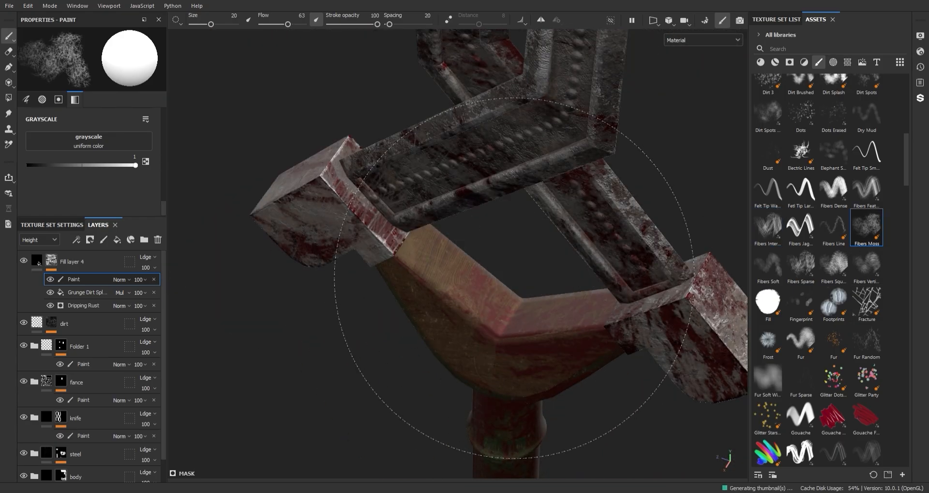
pyautogui.keyDown('alt'); pyautogui.moveTo(514, 278); pyautogui.dragTo(597, 216, button='right'); pyautogui.keyUp('alt')
pyautogui.keyDown('alt'); pyautogui.moveTo(597, 216); pyautogui.dragTo(659, 226, button='middle'); pyautogui.keyUp('alt')
pyautogui.keyDown('alt'); pyautogui.moveTo(659, 225); pyautogui.dragTo(572, 333); pyautogui.keyUp('alt')
pyautogui.keyDown('alt'); pyautogui.moveTo(572, 334); pyautogui.dragTo(520, 242, button='right'); pyautogui.keyUp('alt')
pyautogui.keyDown('alt'); pyautogui.moveTo(520, 242); pyautogui.dragTo(580, 260, button='middle'); pyautogui.keyUp('alt')
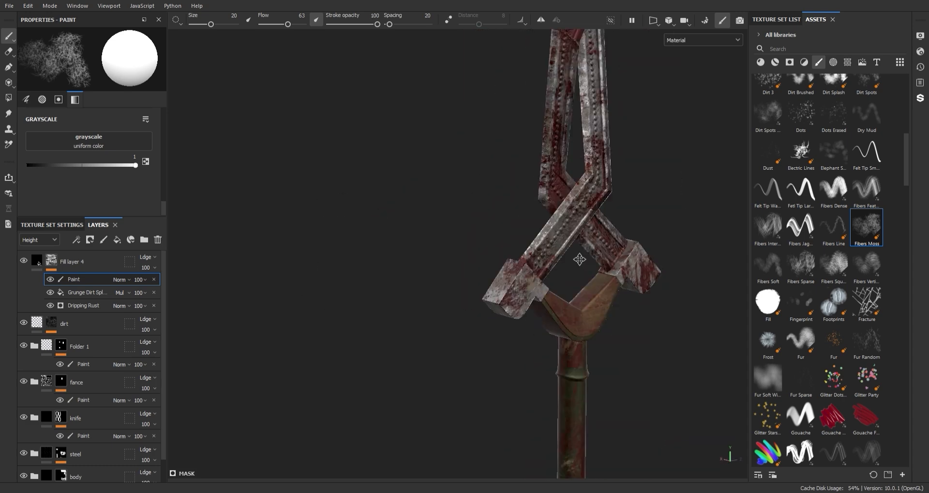
pyautogui.keyDown('alt'); pyautogui.keyDown('shift'); pyautogui.moveTo(580, 260); pyautogui.dragTo(582, 224); pyautogui.keyUp('shift'); pyautogui.keyUp('alt')
pyautogui.keyDown('alt'); pyautogui.moveTo(604, 209); pyautogui.dragTo(638, 365, button='right'); pyautogui.keyUp('alt')
pyautogui.keyDown('alt'); pyautogui.moveTo(638, 364); pyautogui.dragTo(612, 208, button='middle'); pyautogui.keyUp('alt')
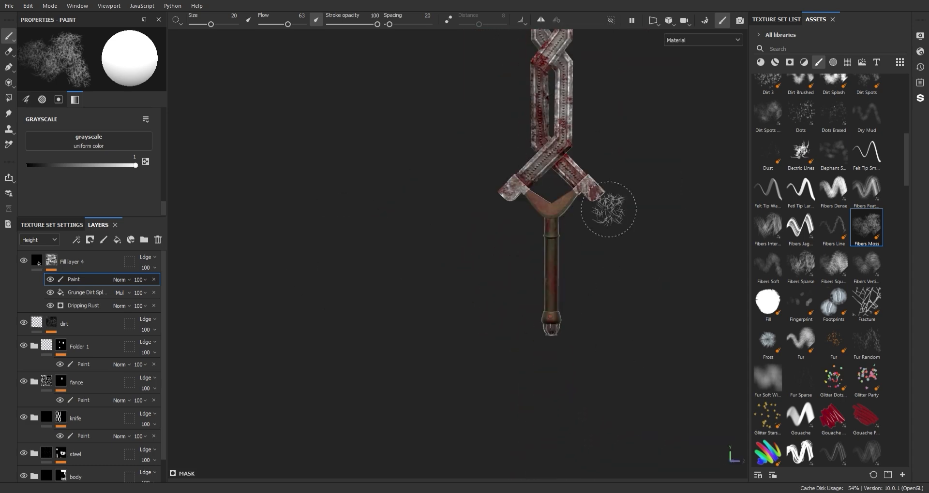
# Step: Save the project and rename the red fill layer to blood
pyautogui.hotkey('ctrl', 's')
pyautogui.doubleClick(61, 261)
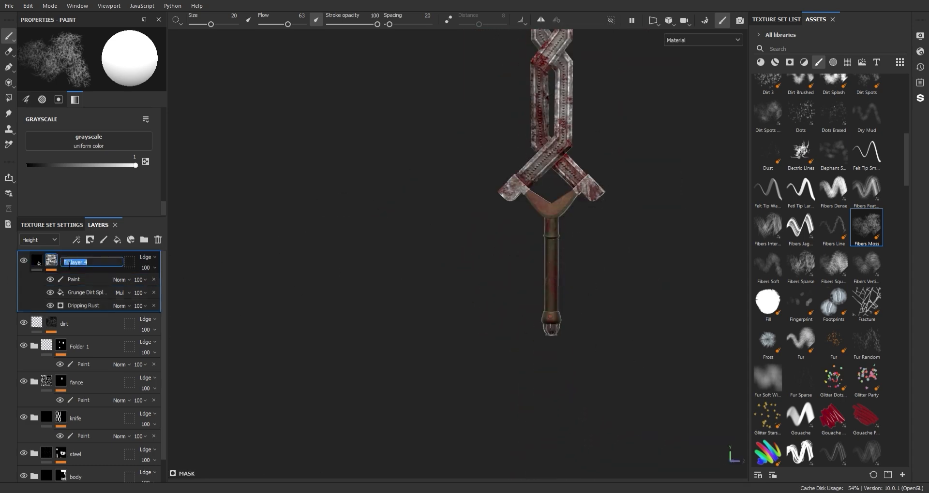
pyautogui.write('blood')
pyautogui.click(38, 262)
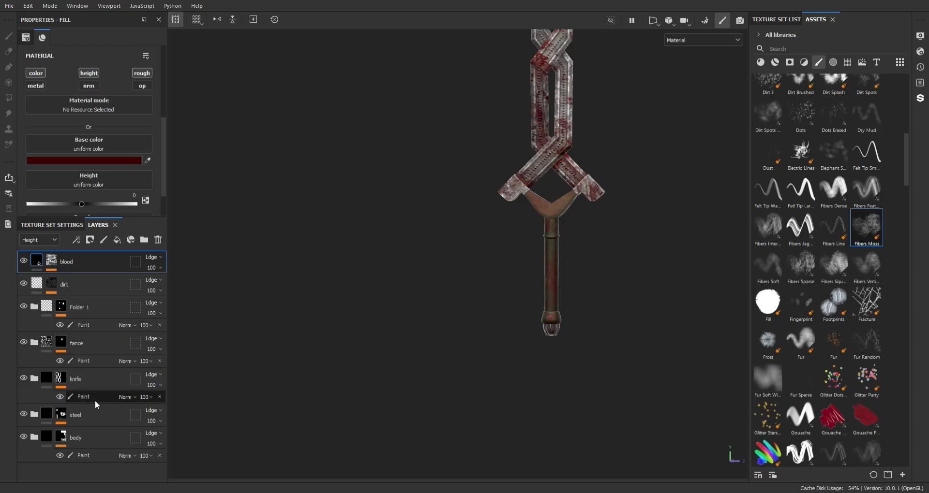
# Step: Open the body folder and add a fill layer above the Wood Plain layer inside it
pyautogui.doubleClick(91, 433)
pyautogui.scroll(-2, 92, 433)
pyautogui.click(117, 240)
pyautogui.moveTo(65, 409); pyautogui.dragTo(103, 457)
pyautogui.scroll(-1, 82, 425)
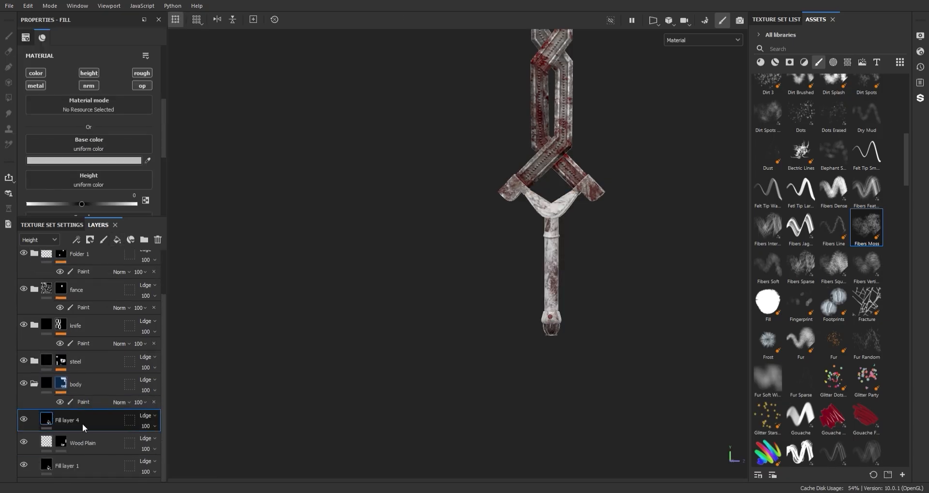
pyautogui.scroll(5, 489, 315)
pyautogui.keyDown('alt'); pyautogui.moveTo(473, 314); pyautogui.dragTo(471, 188, button='middle'); pyautogui.keyUp('alt')
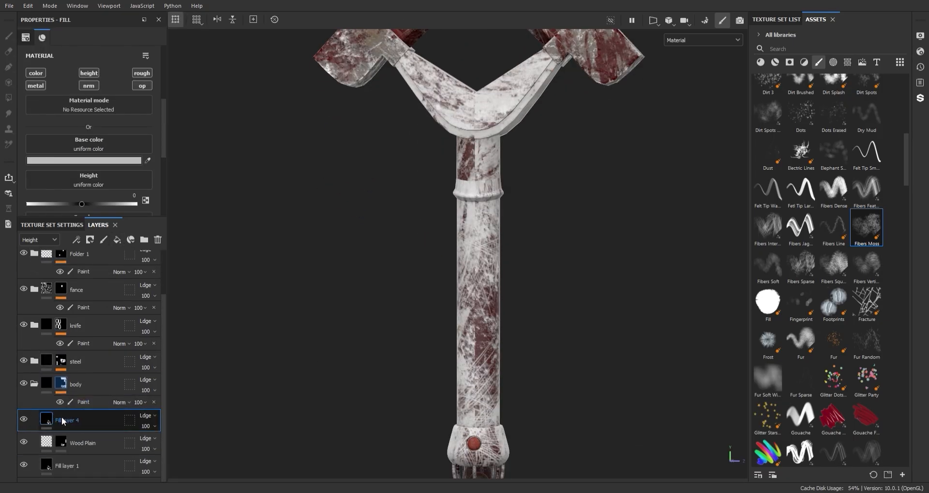
# Step: Add a black mask to the new fill layer in the body folder
pyautogui.rightClick(62, 419)
pyautogui.click(111, 7)
pyautogui.keyDown('alt'); pyautogui.moveTo(262, 387); pyautogui.dragTo(248, 336, button='middle'); pyautogui.keyUp('alt')
pyautogui.rightClick(80, 420)
pyautogui.click(99, 204)
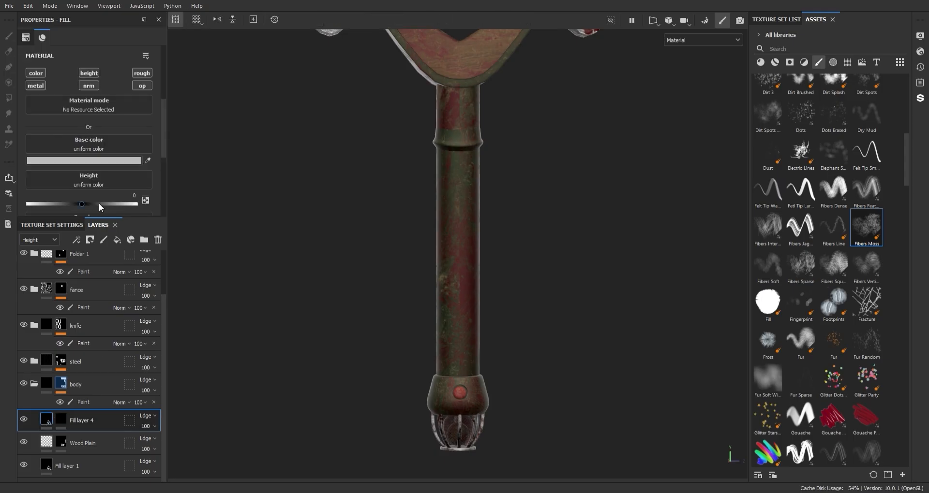
# Step: Set the new fill layer's height to -0.0393, roughness to 0.4847 and metallic to 0.4192
pyautogui.scroll(-1, 100, 88)
pyautogui.moveTo(81, 175); pyautogui.dragTo(64, 163)
pyautogui.scroll(-2, 88, 191)
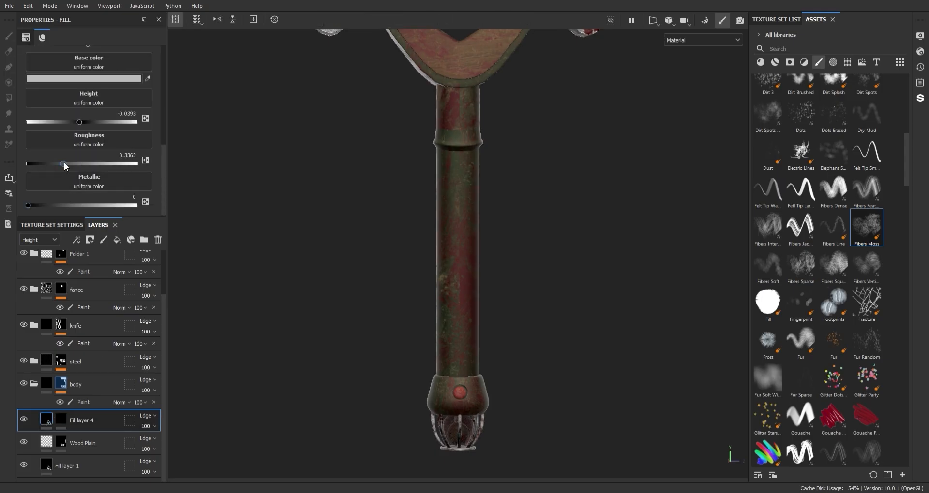
# Step: Turn off the new fill layer's normal and opacity channels and set its base color to dark green
pyautogui.click(62, 418)
pyautogui.click(46, 419)
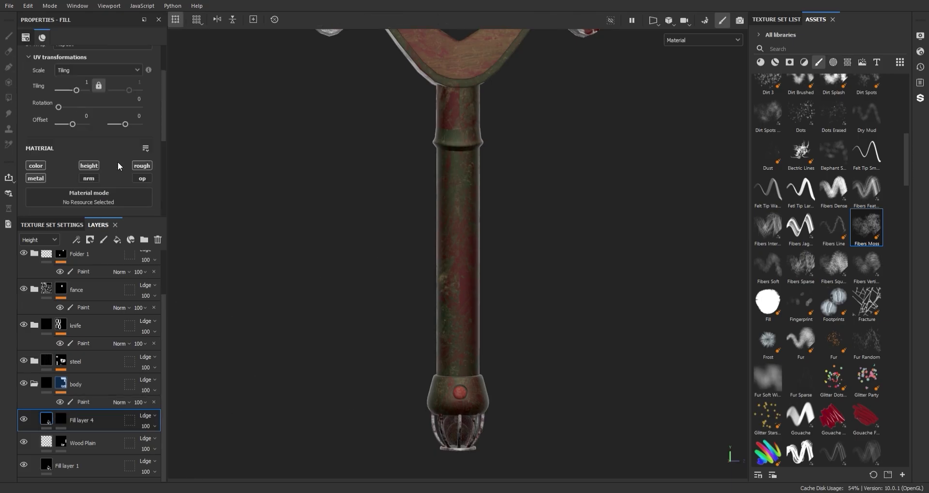
pyautogui.scroll(-3, 149, 167)
pyautogui.keyDown('alt'); pyautogui.moveTo(445, 324); pyautogui.dragTo(432, 280, button='middle'); pyautogui.keyUp('alt')
pyautogui.scroll(4, 432, 280)
pyautogui.keyDown('alt'); pyautogui.moveTo(432, 281); pyautogui.dragTo(469, 289); pyautogui.keyUp('alt')
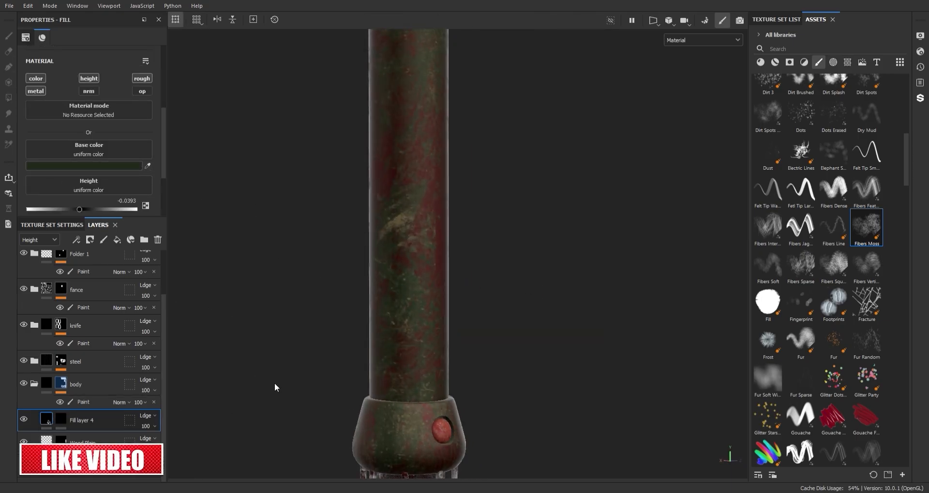
# Step: Add a Metal Edge Wear generator to the dark green fill layer's mask
pyautogui.rightClick(66, 422)
pyautogui.click(99, 300)
pyautogui.click(107, 63)
pyautogui.click(211, 153)
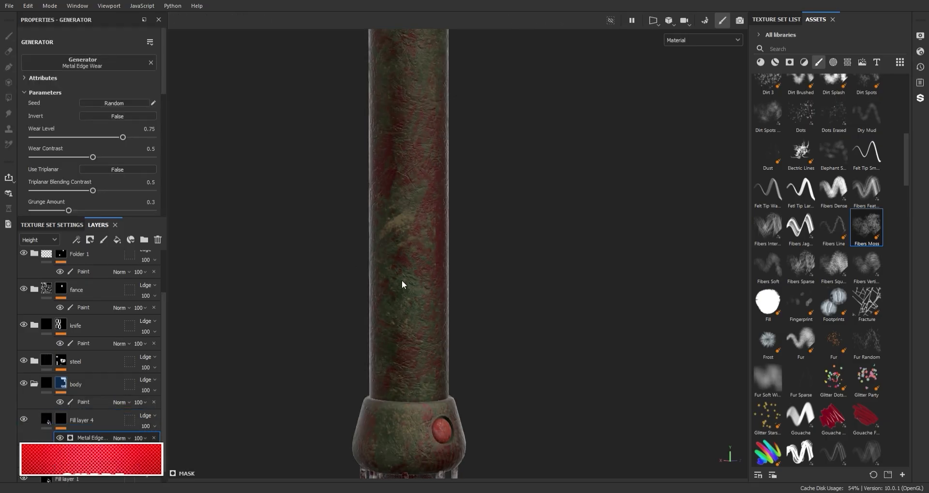
# Step: Examine the edge wear on the handle and pommel from several angles, checking the fill, generator and blood layers
pyautogui.scroll(-3, 401, 280)
pyautogui.scroll(3, 411, 137)
pyautogui.scroll(-4, 472, 320)
pyautogui.keyDown('alt'); pyautogui.moveTo(571, 247); pyautogui.dragTo(663, 218); pyautogui.keyUp('alt')
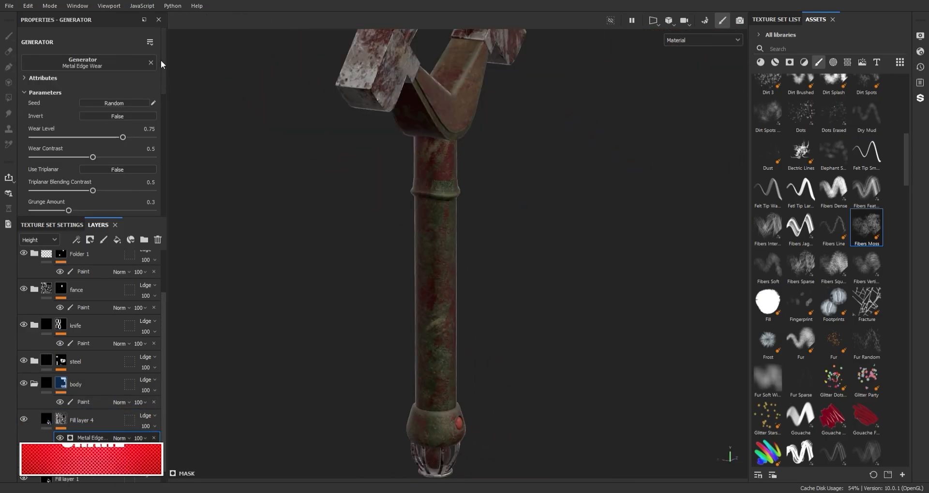
pyautogui.click(47, 419)
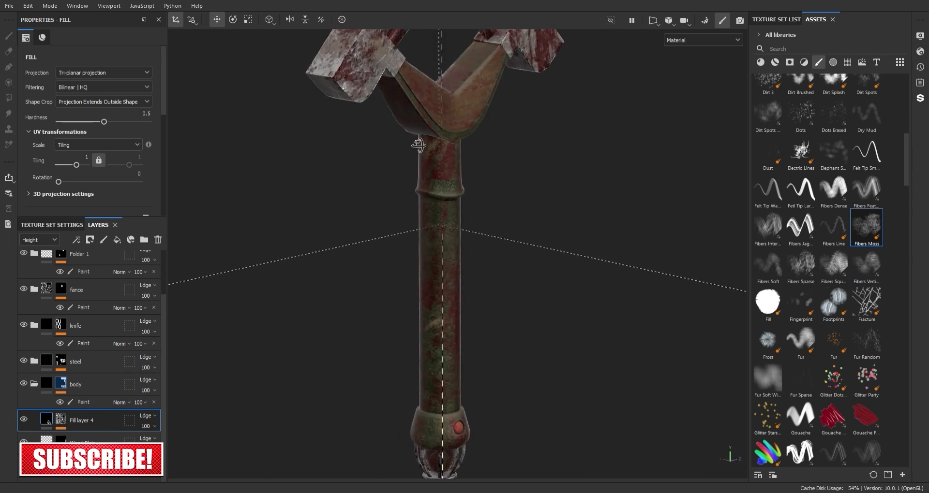
pyautogui.keyDown('alt'); pyautogui.moveTo(419, 146); pyautogui.dragTo(361, 153); pyautogui.keyUp('alt')
pyautogui.click(61, 419)
pyautogui.click(92, 438)
pyautogui.keyDown('alt'); pyautogui.moveTo(415, 175); pyautogui.dragTo(495, 174); pyautogui.keyUp('alt')
pyautogui.scroll(3, 495, 176)
pyautogui.keyDown('alt'); pyautogui.moveTo(472, 231); pyautogui.dragTo(485, 208, button='middle'); pyautogui.keyUp('alt')
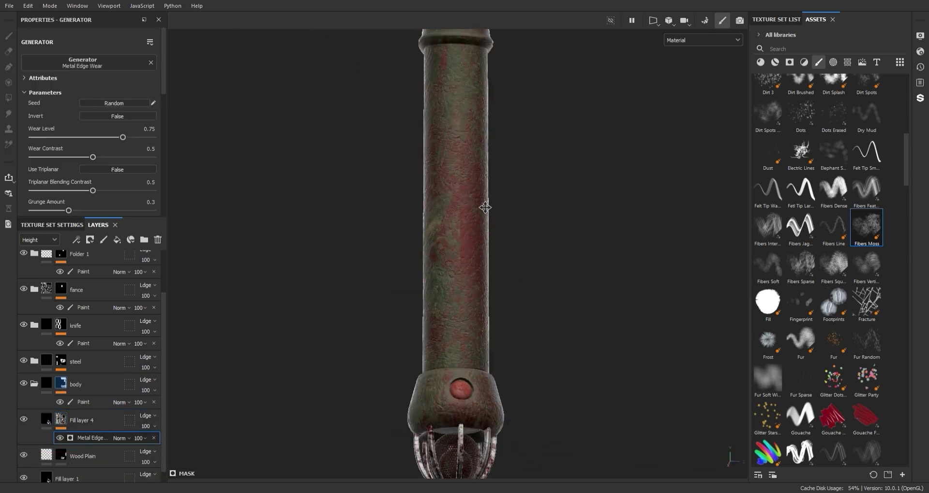
pyautogui.scroll(3, 164, 332)
pyautogui.click(73, 262)
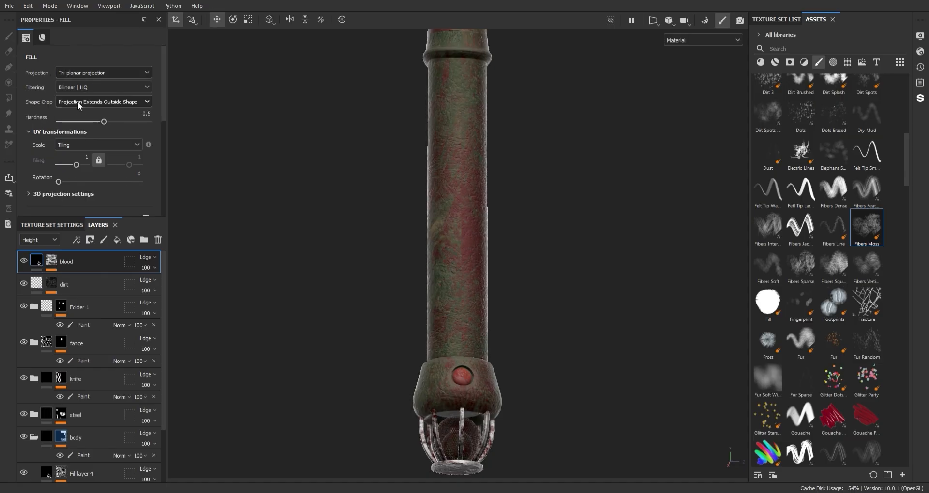
pyautogui.keyDown('alt'); pyautogui.moveTo(425, 167); pyautogui.dragTo(494, 172); pyautogui.keyUp('alt')
pyautogui.click(46, 283)
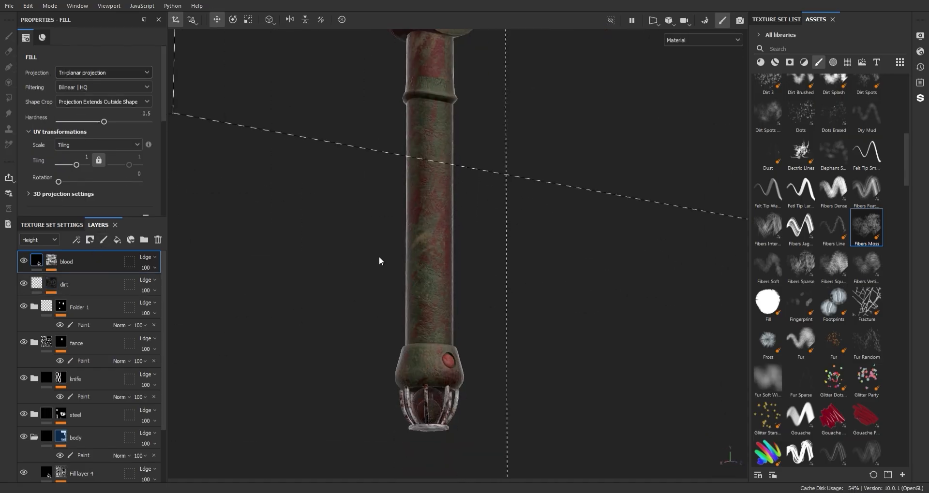
# Step: Raise the Metal Edge Wear generator's Wear Level to 0.86 on the dark green fill layer's mask
pyautogui.scroll(-3, 98, 359)
pyautogui.click(85, 425)
pyautogui.scroll(3, 452, 337)
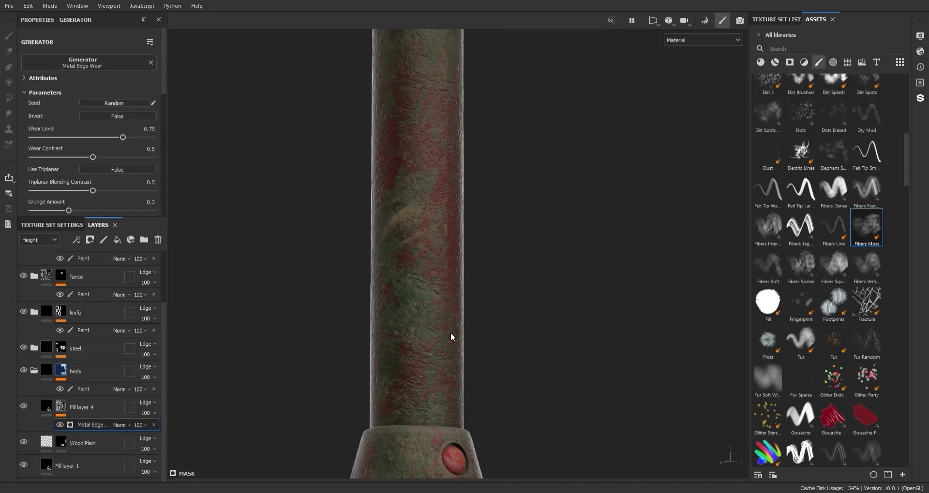
pyautogui.scroll(2, 451, 337)
pyautogui.keyDown('alt'); pyautogui.moveTo(451, 337); pyautogui.dragTo(450, 213, button='middle'); pyautogui.keyUp('alt')
pyautogui.moveTo(450, 213)
pyautogui.keyDown('alt'); pyautogui.mouseDown()
pyautogui.moveTo(415, 203)
pyautogui.moveTo(438, 226)
pyautogui.mouseUp(); pyautogui.keyUp('alt')
pyautogui.keyDown('alt'); pyautogui.moveTo(222, 302); pyautogui.dragTo(289, 305); pyautogui.keyUp('alt')
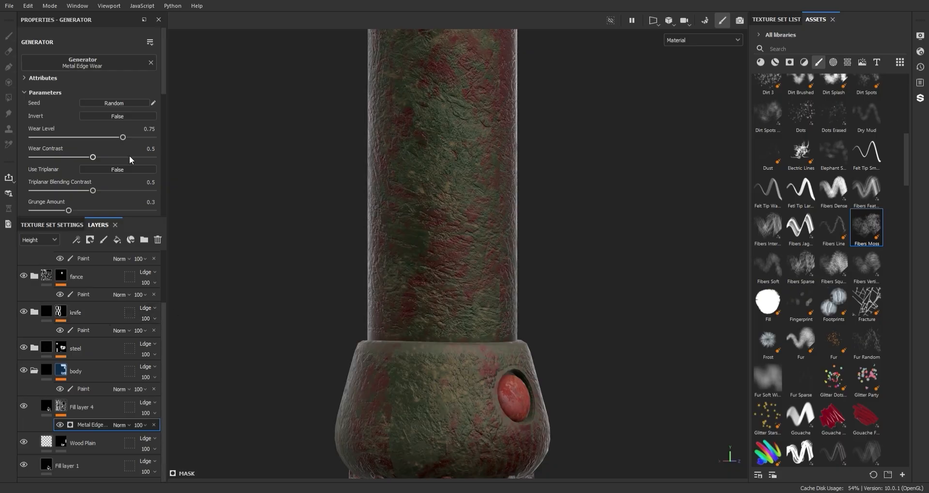
pyautogui.moveTo(130, 139); pyautogui.dragTo(136, 138)
# Step: Add a paint effect above the Metal Edge Wear generator in the dark green fill layer's mask
pyautogui.keyDown('alt'); pyautogui.moveTo(465, 300); pyautogui.dragTo(448, 217, button='right'); pyautogui.keyUp('alt')
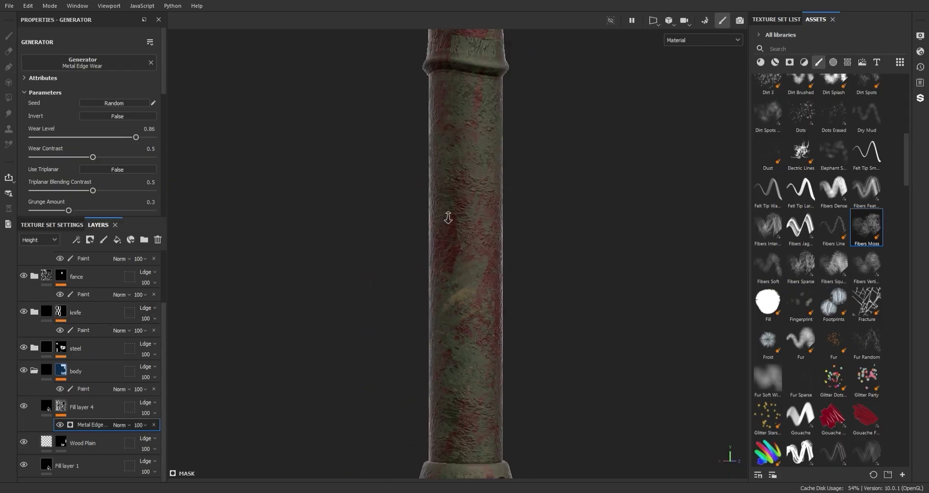
pyautogui.keyDown('alt'); pyautogui.moveTo(448, 218); pyautogui.dragTo(454, 282, button='middle'); pyautogui.keyUp('alt')
pyautogui.keyDown('alt'); pyautogui.moveTo(454, 282); pyautogui.dragTo(503, 454, button='right'); pyautogui.keyUp('alt')
pyautogui.keyDown('alt'); pyautogui.moveTo(503, 455); pyautogui.dragTo(513, 268, button='middle'); pyautogui.keyUp('alt')
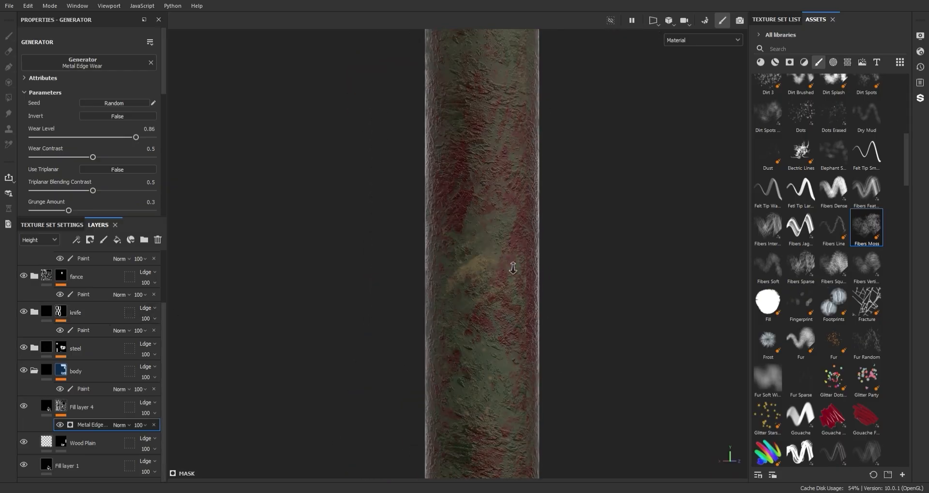
pyautogui.keyDown('alt'); pyautogui.moveTo(416, 333); pyautogui.dragTo(391, 194, button='middle'); pyautogui.keyUp('alt')
pyautogui.rightClick(86, 426)
pyautogui.click(112, 309)
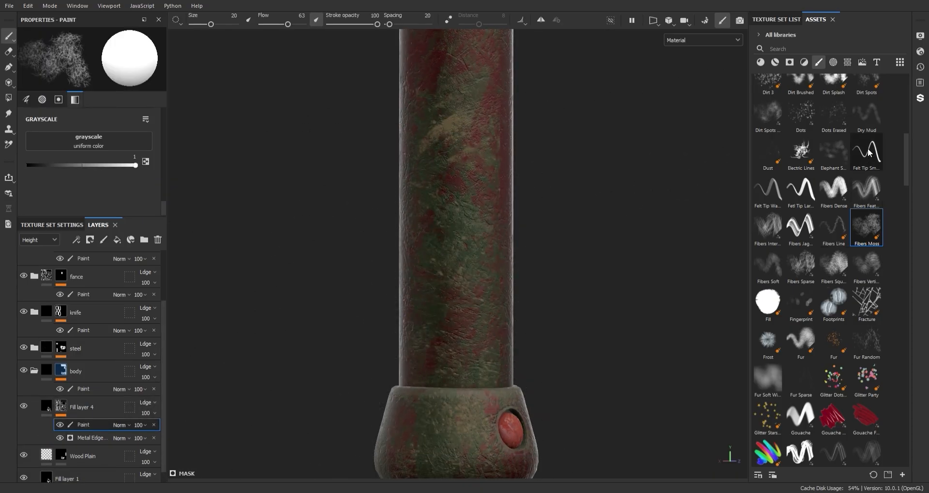
# Step: Try out the Electric Lines and Cracks brushes on the handle for painting the wear mask
pyautogui.click(800, 151)
pyautogui.moveTo(460, 356)
pyautogui.keyDown('alt'); pyautogui.mouseDown()
pyautogui.moveTo(545, 242)
pyautogui.moveTo(328, 239)
pyautogui.moveTo(467, 208)
pyautogui.mouseUp(); pyautogui.keyUp('alt')
pyautogui.scroll(-5, 470, 206)
pyautogui.keyDown('alt'); pyautogui.moveTo(475, 203); pyautogui.dragTo(494, 232, button='middle'); pyautogui.keyUp('alt')
pyautogui.moveTo(906, 159); pyautogui.dragTo(904, 141)
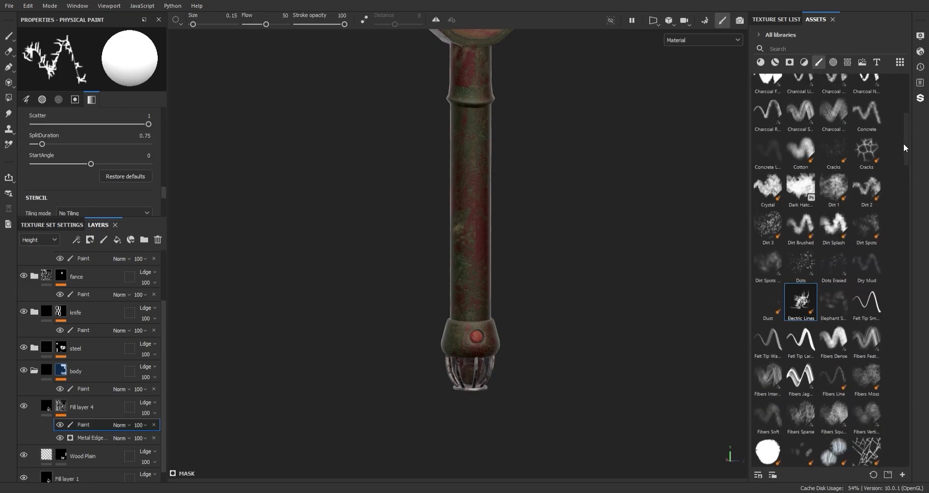
pyautogui.click(866, 151)
pyautogui.keyDown('ctrl'); pyautogui.moveTo(471, 297); pyautogui.dragTo(411, 297, button='right'); pyautogui.keyUp('ctrl')
pyautogui.keyDown('alt'); pyautogui.moveTo(479, 300); pyautogui.dragTo(477, 244, button='middle'); pyautogui.keyUp('alt')
pyautogui.moveTo(477, 244)
pyautogui.keyDown('alt'); pyautogui.mouseDown(button='right')
pyautogui.moveTo(508, 271)
pyautogui.moveTo(445, 257)
pyautogui.mouseUp(button='right'); pyautogui.keyUp('alt')
# Step: Paint the wear mask on the pommel and lower handle in black with a streaky Kyle's brush at size 2.5
pyautogui.moveTo(907, 153); pyautogui.dragTo(907, 253)
pyautogui.click(834, 292)
pyautogui.keyDown('ctrl'); pyautogui.moveTo(477, 268); pyautogui.dragTo(402, 268, button='right'); pyautogui.keyUp('ctrl')
pyautogui.keyDown('alt'); pyautogui.moveTo(480, 253); pyautogui.dragTo(406, 266); pyautogui.keyUp('alt')
pyautogui.keyDown('alt'); pyautogui.moveTo(549, 286); pyautogui.dragTo(573, 289, button='right'); pyautogui.keyUp('alt')
pyautogui.keyDown('alt'); pyautogui.moveTo(673, 273); pyautogui.dragTo(516, 269); pyautogui.keyUp('alt')
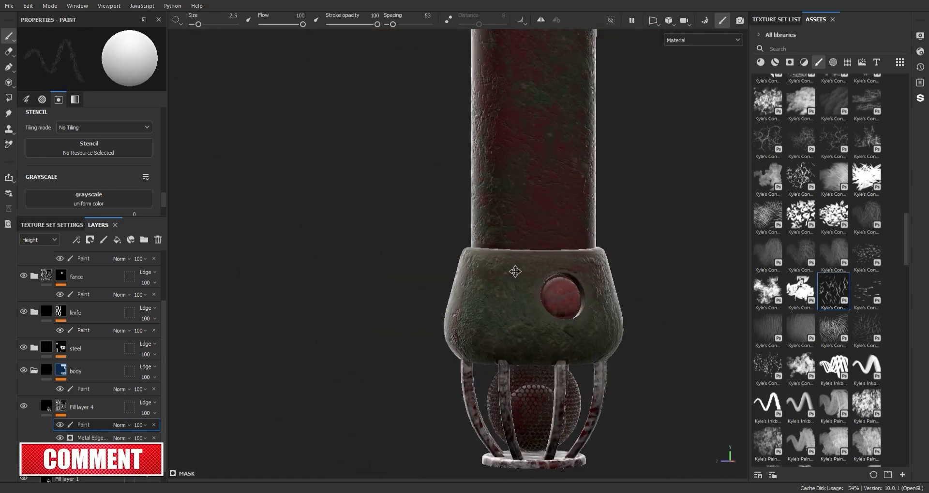
pyautogui.keyDown('alt'); pyautogui.moveTo(516, 270); pyautogui.dragTo(502, 266, button='middle'); pyautogui.keyUp('alt')
pyautogui.keyDown('alt'); pyautogui.moveTo(615, 264); pyautogui.dragTo(556, 271, button='right'); pyautogui.keyUp('alt')
pyautogui.keyDown('alt'); pyautogui.moveTo(550, 276); pyautogui.dragTo(575, 346, button='middle'); pyautogui.keyUp('alt')
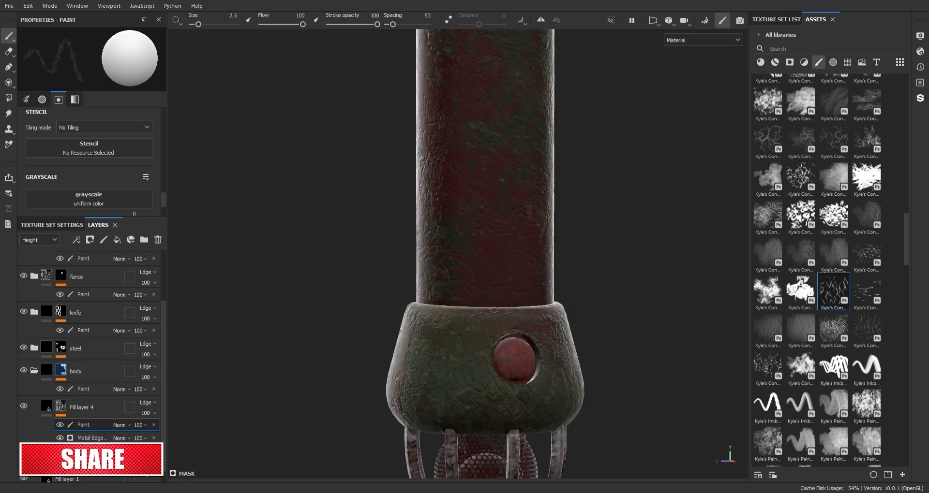
pyautogui.keyDown('alt'); pyautogui.moveTo(595, 257); pyautogui.dragTo(488, 271); pyautogui.keyUp('alt')
pyautogui.keyDown('alt'); pyautogui.moveTo(537, 227); pyautogui.dragTo(493, 218, button='right'); pyautogui.keyUp('alt')
pyautogui.keyDown('alt'); pyautogui.moveTo(480, 322); pyautogui.dragTo(525, 314, button='right'); pyautogui.keyUp('alt')
# Step: Continue painting the wear mask in black around the handle's raised ring and the surface beside it
pyautogui.keyDown('alt'); pyautogui.moveTo(513, 194); pyautogui.dragTo(542, 465, button='middle'); pyautogui.keyUp('alt')
pyautogui.keyDown('alt'); pyautogui.moveTo(576, 242); pyautogui.dragTo(527, 237, button='right'); pyautogui.keyUp('alt')
pyautogui.keyDown('alt'); pyautogui.moveTo(517, 227); pyautogui.dragTo(668, 251); pyautogui.keyUp('alt')
pyautogui.keyDown('alt'); pyautogui.moveTo(375, 162); pyautogui.dragTo(544, 191, button='middle'); pyautogui.keyUp('alt')
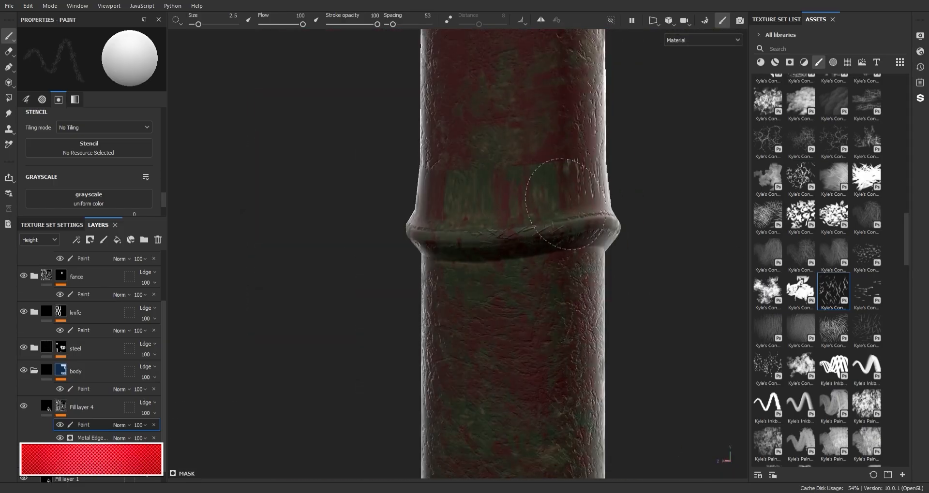
pyautogui.keyDown('alt'); pyautogui.moveTo(527, 336); pyautogui.dragTo(450, 310); pyautogui.keyUp('alt')
pyautogui.keyDown('alt'); pyautogui.moveTo(450, 305); pyautogui.dragTo(515, 259, button='middle'); pyautogui.keyUp('alt')
pyautogui.keyDown('alt'); pyautogui.moveTo(515, 257); pyautogui.dragTo(466, 249, button='right'); pyautogui.keyUp('alt')
pyautogui.keyDown('alt'); pyautogui.moveTo(581, 256); pyautogui.dragTo(489, 271); pyautogui.keyUp('alt')
pyautogui.keyDown('alt'); pyautogui.moveTo(489, 283); pyautogui.dragTo(556, 275, button='middle'); pyautogui.keyUp('alt')
pyautogui.keyDown('alt'); pyautogui.moveTo(593, 94); pyautogui.dragTo(547, 177, button='middle'); pyautogui.keyUp('alt')
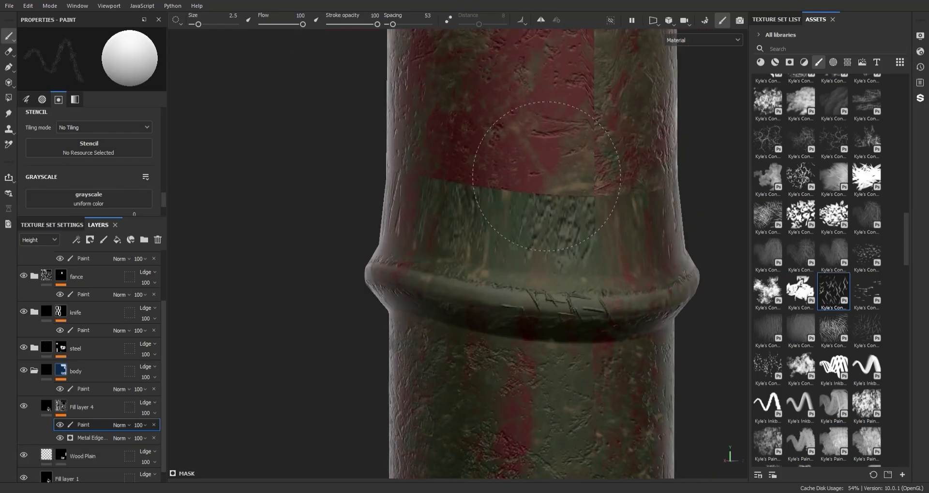
pyautogui.keyDown('alt'); pyautogui.moveTo(508, 127); pyautogui.dragTo(508, 437, button='right'); pyautogui.keyUp('alt')
pyautogui.keyDown('alt'); pyautogui.moveTo(508, 438); pyautogui.dragTo(593, 378, button='middle'); pyautogui.keyUp('alt')
pyautogui.keyDown('alt'); pyautogui.moveTo(571, 276); pyautogui.dragTo(598, 273, button='right'); pyautogui.keyUp('alt')
pyautogui.keyDown('alt'); pyautogui.moveTo(598, 273); pyautogui.dragTo(616, 193, button='middle'); pyautogui.keyUp('alt')
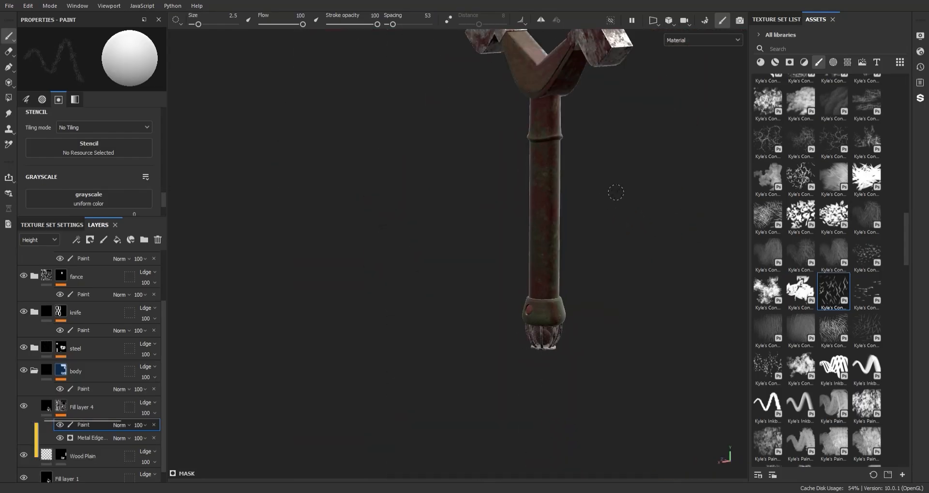
# Step: Switch to the blood layer mask's paint effect and choose a Kyle's brush with a branching crack pattern
pyautogui.keyDown('alt'); pyautogui.moveTo(616, 193); pyautogui.dragTo(481, 171); pyautogui.keyUp('alt')
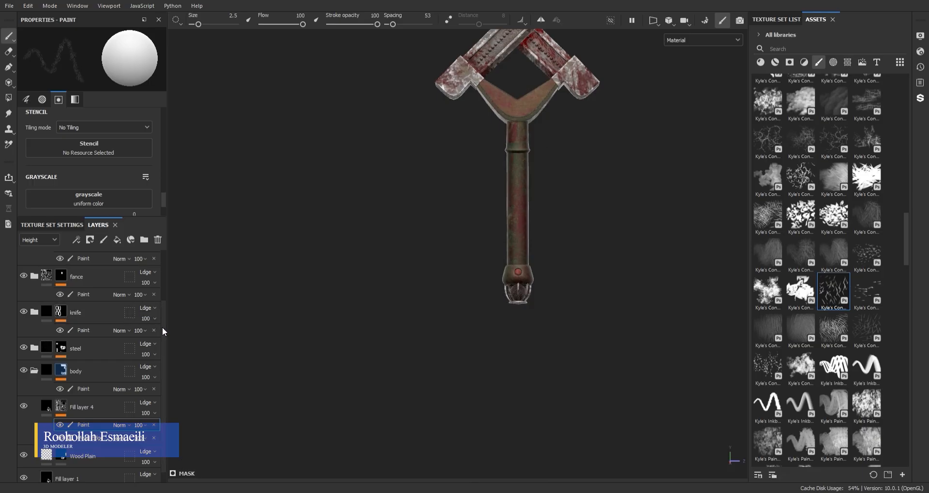
pyautogui.scroll(5, 162, 327)
pyautogui.click(73, 279)
pyautogui.scroll(3, 554, 222)
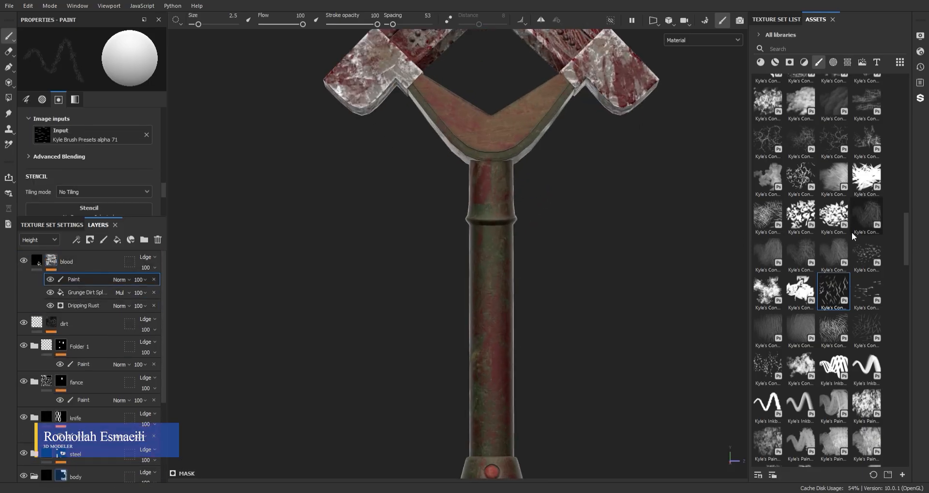
pyautogui.click(844, 143)
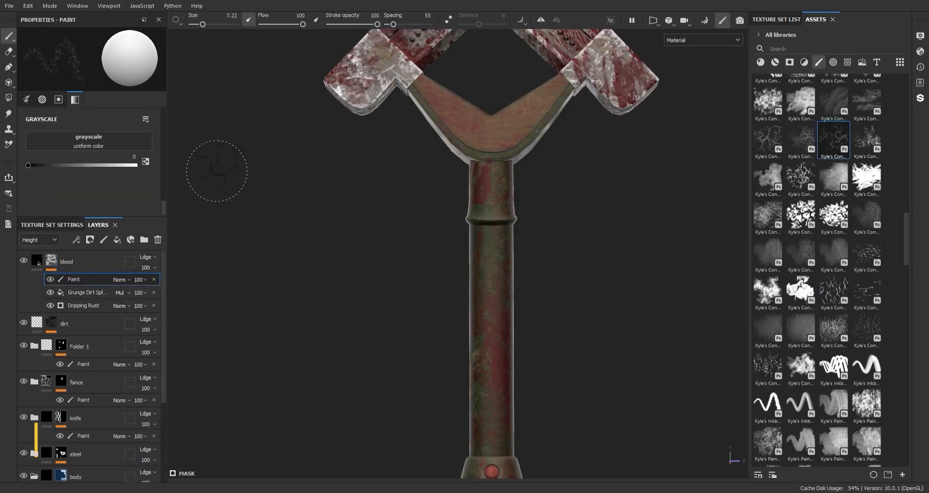
# Step: Examine the textured sword as a whole, then the handle, guard and lower blade from several angles
pyautogui.scroll(-2, 547, 197)
pyautogui.keyDown('alt'); pyautogui.moveTo(548, 197); pyautogui.dragTo(531, 145, button='middle'); pyautogui.keyUp('alt')
pyautogui.moveTo(531, 144)
pyautogui.keyDown('alt'); pyautogui.mouseDown()
pyautogui.moveTo(701, 182)
pyautogui.moveTo(726, 178)
pyautogui.mouseUp(); pyautogui.keyUp('alt')
pyautogui.keyDown('alt'); pyautogui.moveTo(459, 164); pyautogui.dragTo(491, 235); pyautogui.keyUp('alt')
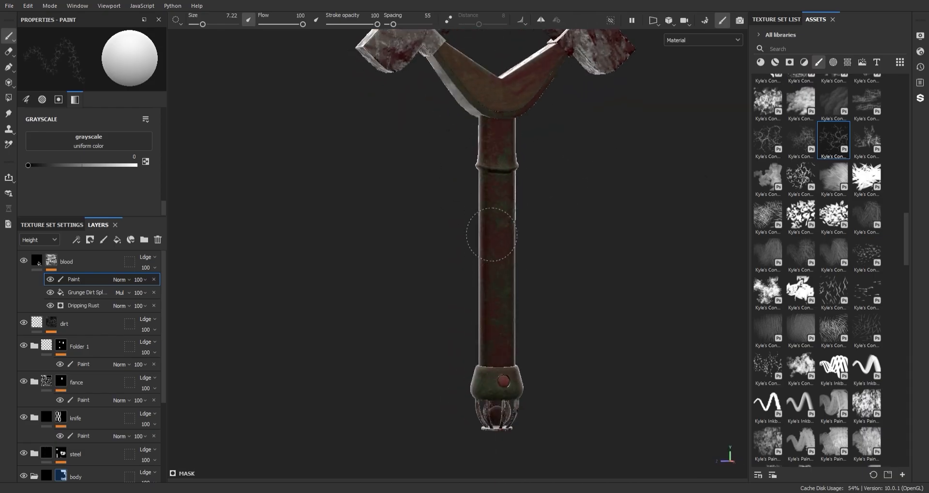
pyautogui.moveTo(522, 324)
pyautogui.keyDown('alt'); pyautogui.mouseDown()
pyautogui.moveTo(484, 263)
pyautogui.moveTo(537, 290)
pyautogui.moveTo(474, 276)
pyautogui.mouseUp(); pyautogui.keyUp('alt')
pyautogui.scroll(-5, 474, 276)
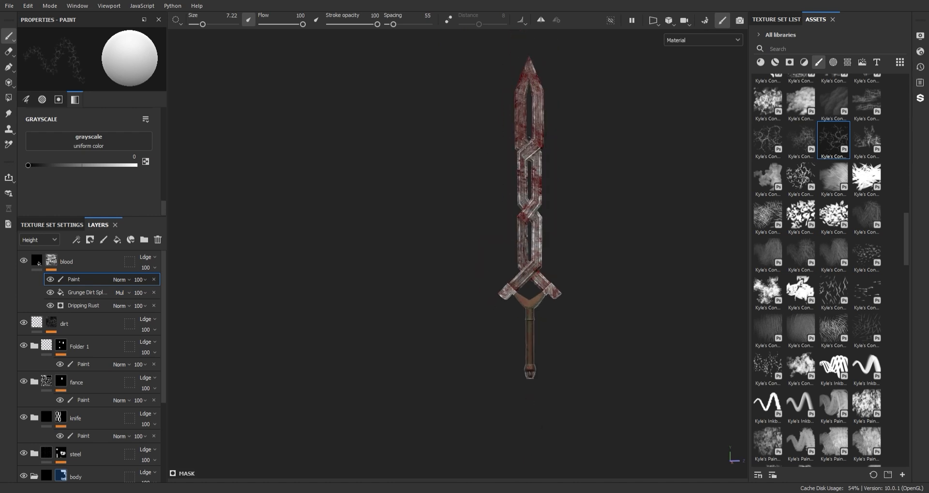
pyautogui.keyDown('alt'); pyautogui.moveTo(597, 303); pyautogui.dragTo(562, 295, button='middle'); pyautogui.keyUp('alt')
pyautogui.keyDown('alt'); pyautogui.moveTo(562, 295); pyautogui.dragTo(636, 426, button='right'); pyautogui.keyUp('alt')
pyautogui.keyDown('alt'); pyautogui.moveTo(636, 426); pyautogui.dragTo(539, 145, button='middle'); pyautogui.keyUp('alt')
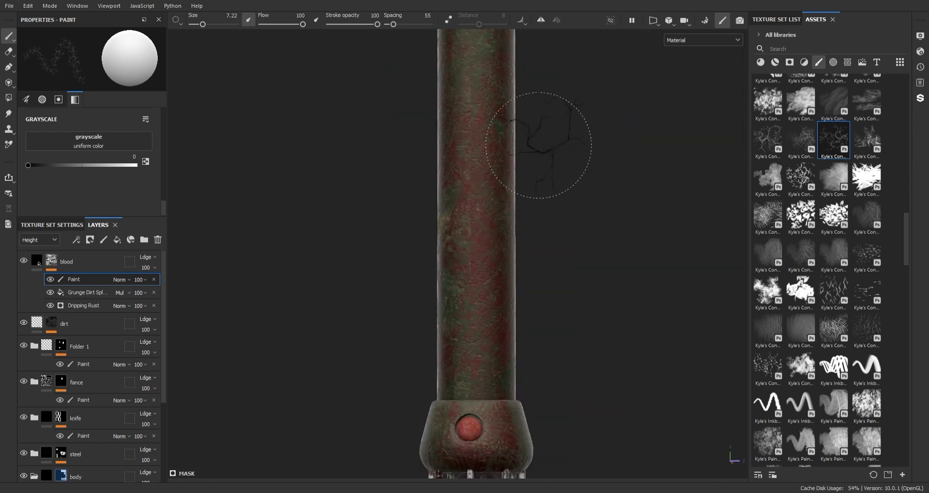
pyautogui.keyDown('alt'); pyautogui.moveTo(552, 254); pyautogui.dragTo(513, 380, button='right'); pyautogui.keyUp('alt')
pyautogui.keyDown('alt'); pyautogui.moveTo(513, 380); pyautogui.dragTo(525, 476, button='middle'); pyautogui.keyUp('alt')
pyautogui.scroll(-4, 512, 321)
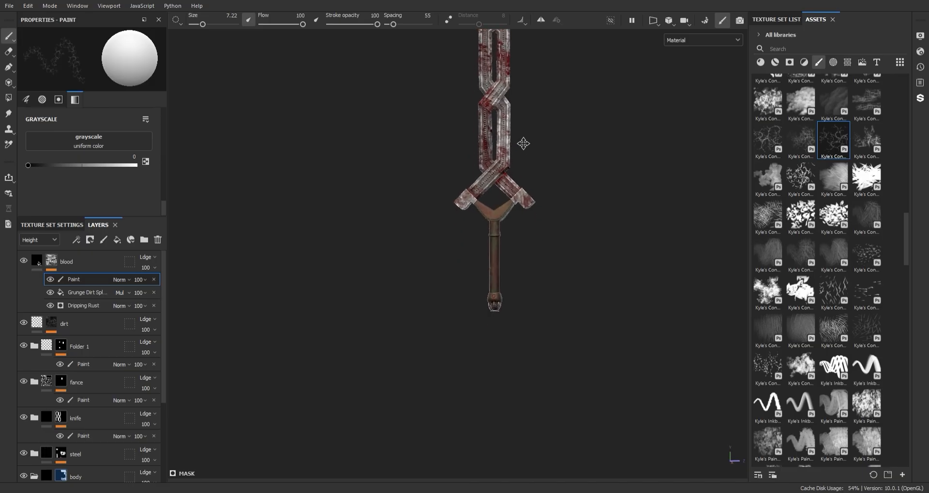
pyautogui.keyDown('alt'); pyautogui.moveTo(523, 144); pyautogui.dragTo(522, 213, button='middle'); pyautogui.keyUp('alt')
pyautogui.keyDown('alt'); pyautogui.moveTo(523, 213); pyautogui.dragTo(595, 339, button='right'); pyautogui.keyUp('alt')
pyautogui.keyDown('alt'); pyautogui.moveTo(624, 359); pyautogui.dragTo(638, 390); pyautogui.keyUp('alt')
pyautogui.keyDown('alt'); pyautogui.moveTo(638, 390); pyautogui.dragTo(569, 402, button='right'); pyautogui.keyUp('alt')
pyautogui.keyDown('alt'); pyautogui.moveTo(568, 401); pyautogui.dragTo(591, 339, button='middle'); pyautogui.keyUp('alt')
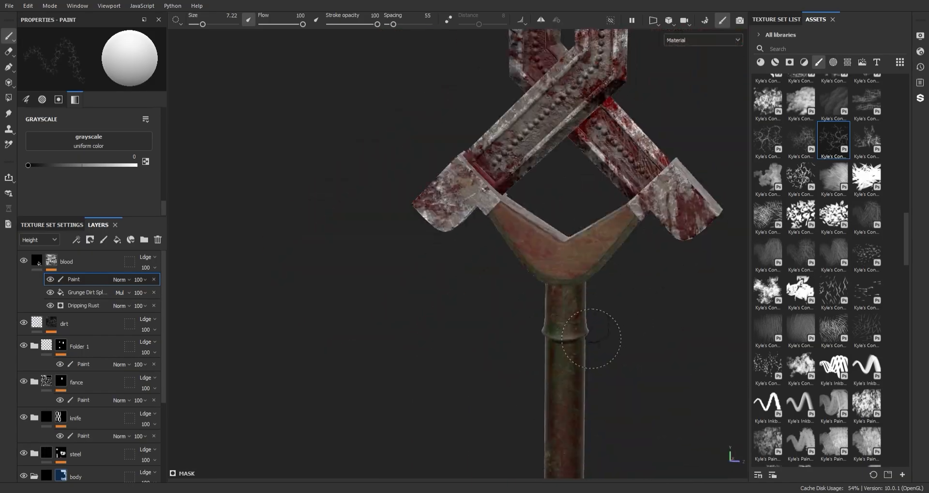